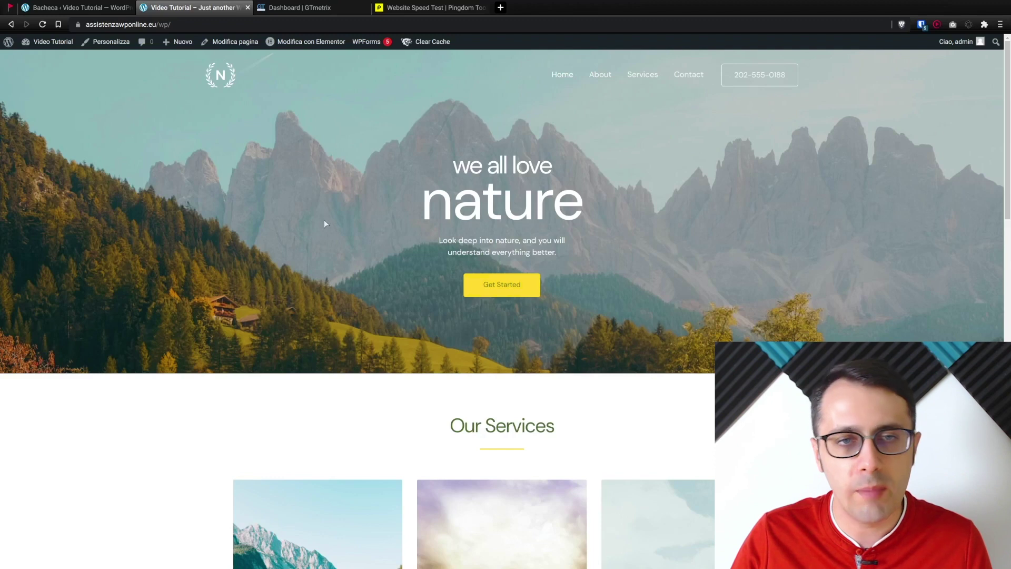
pyautogui.click(294, 12)
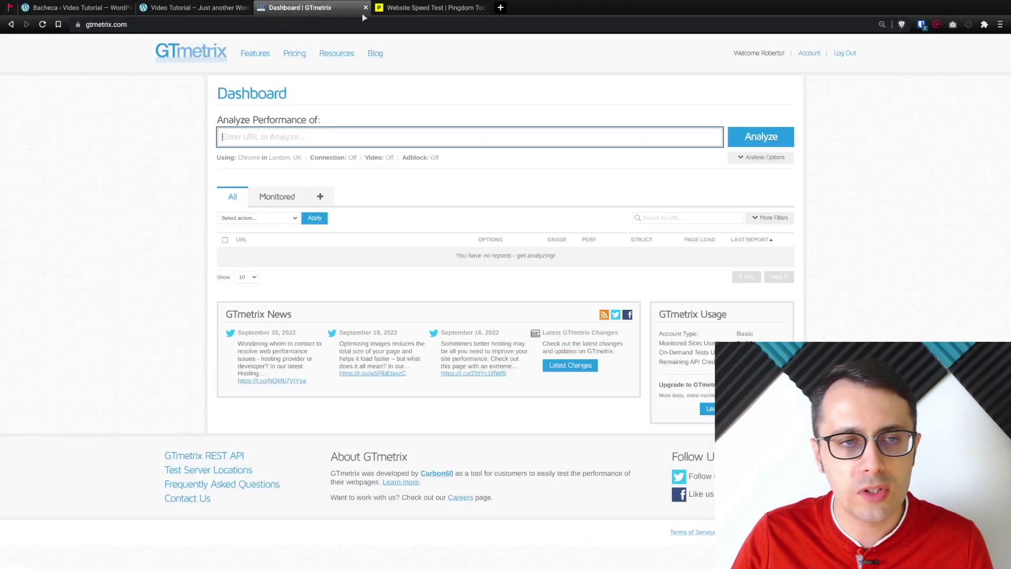
pyautogui.hotkey('ctrl', 'Tab')
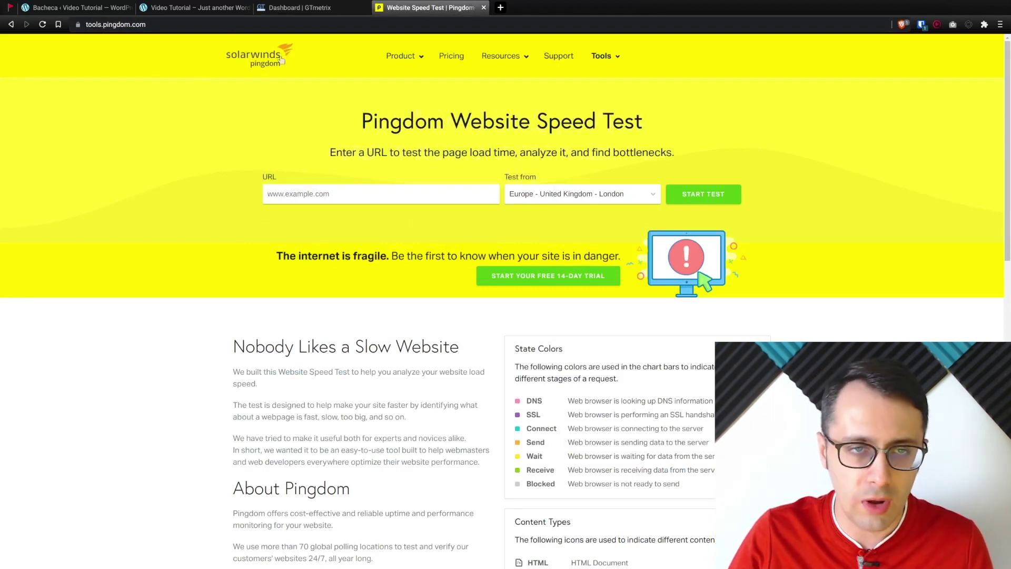
pyautogui.click(194, 7)
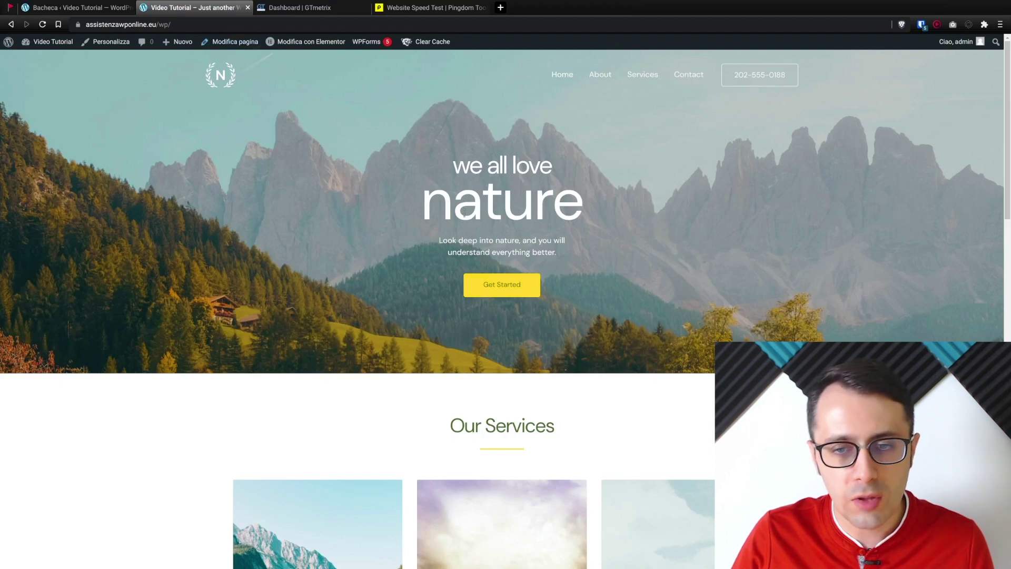
pyautogui.scroll(-3, 470, 202)
pyautogui.scroll(3, 473, 203)
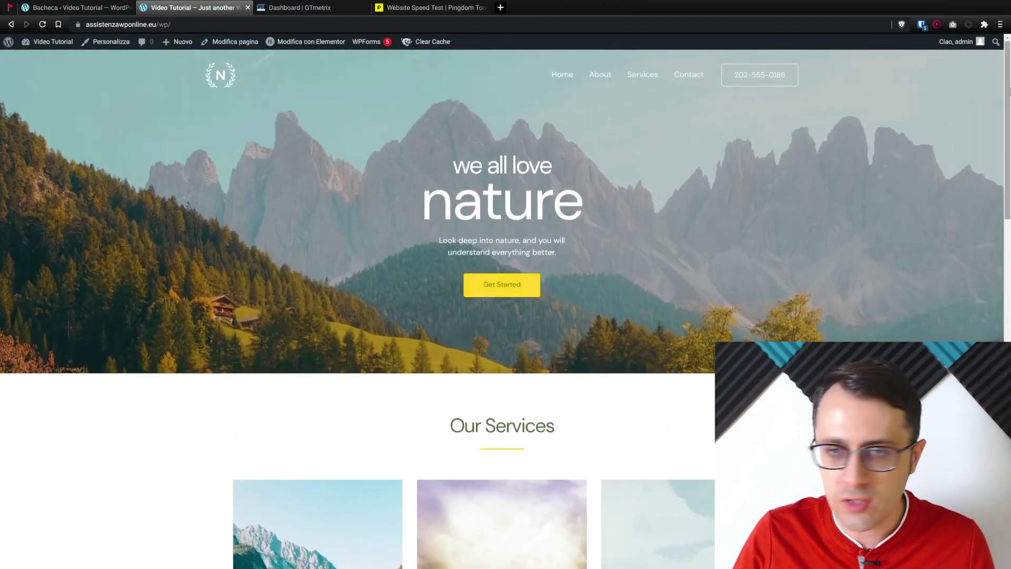
pyautogui.moveTo(1009, 92); pyautogui.dragTo(997, 373)
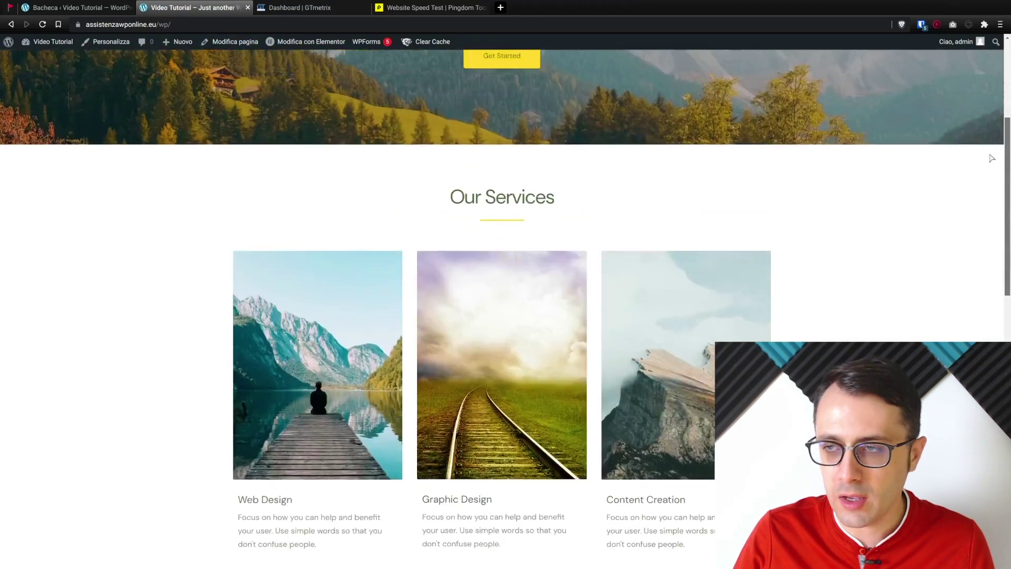
pyautogui.moveTo(997, 373); pyautogui.dragTo(984, 59)
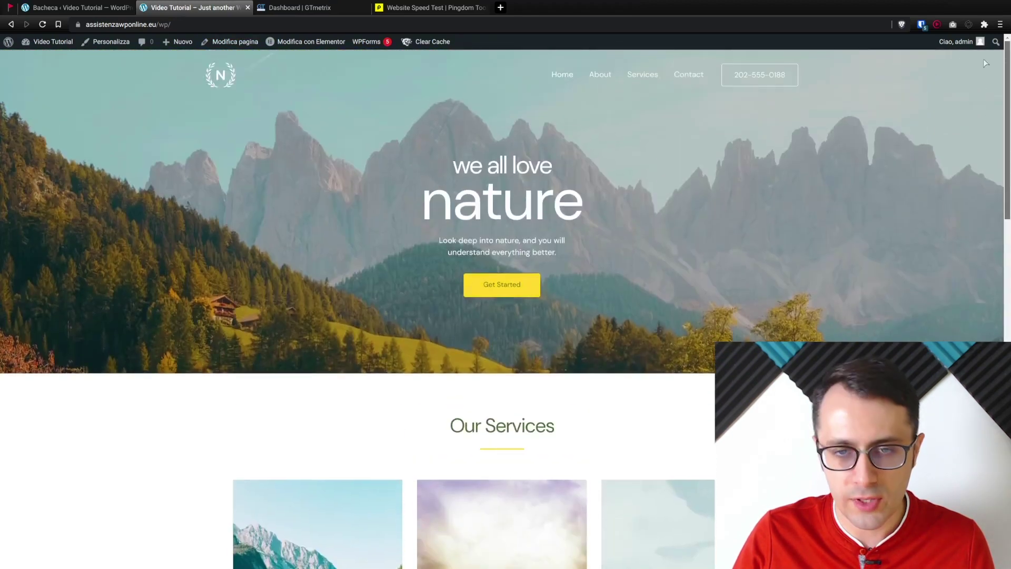
# Deactivate the Starter Templates plugin from the installed plugins list.
pyautogui.click(68, 6)
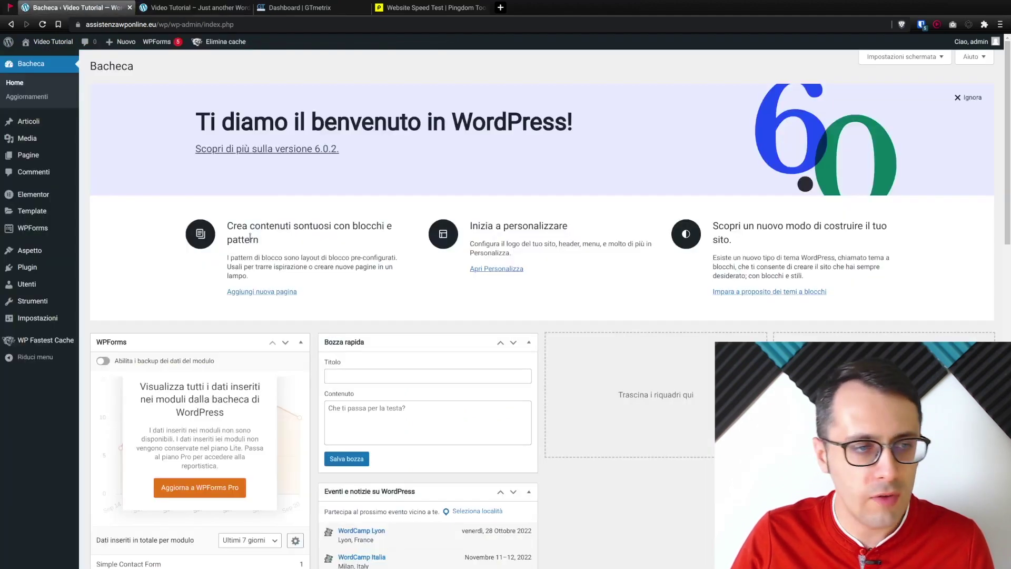
pyautogui.click(30, 252)
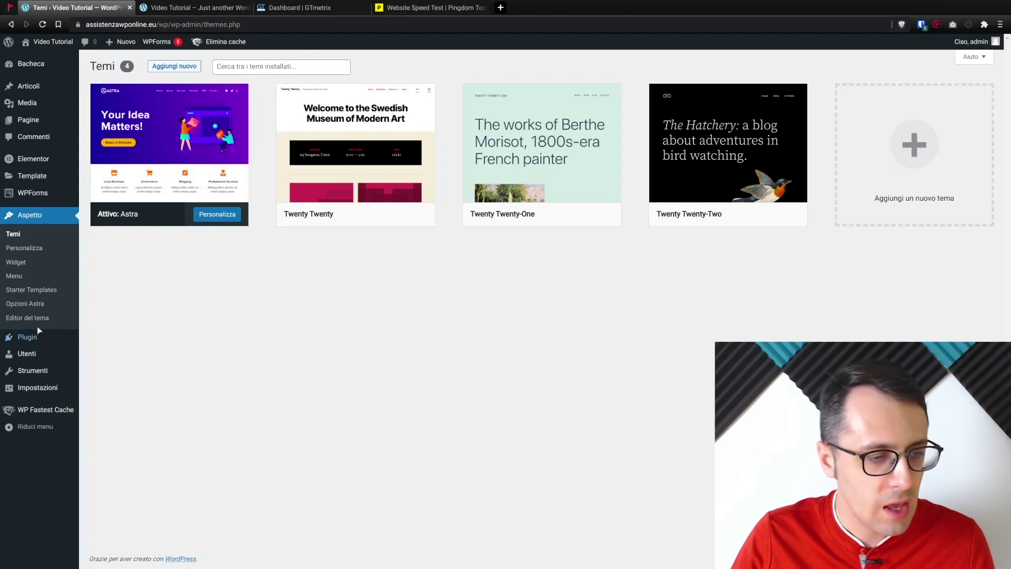
pyautogui.click(26, 336)
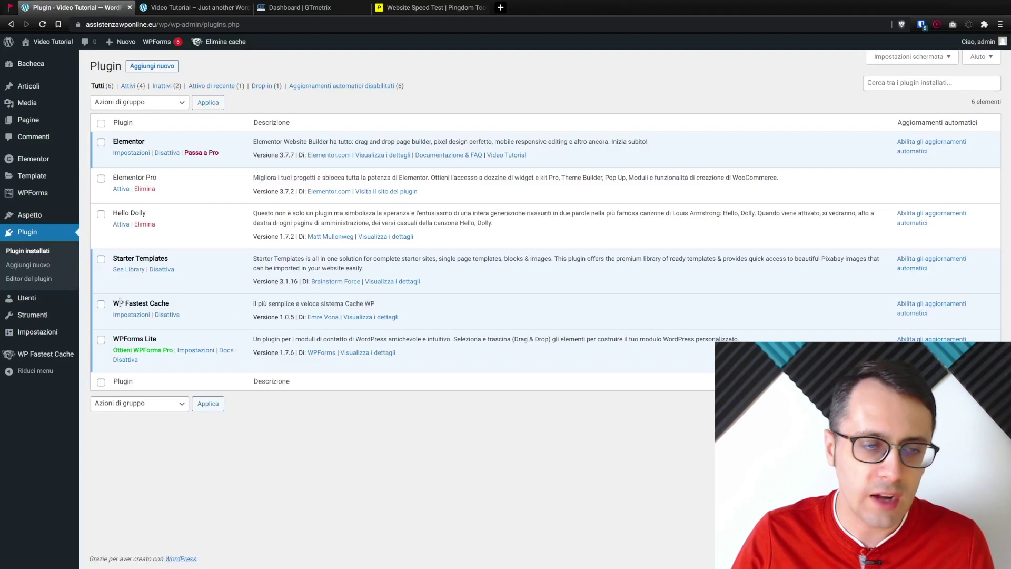
pyautogui.click(157, 269)
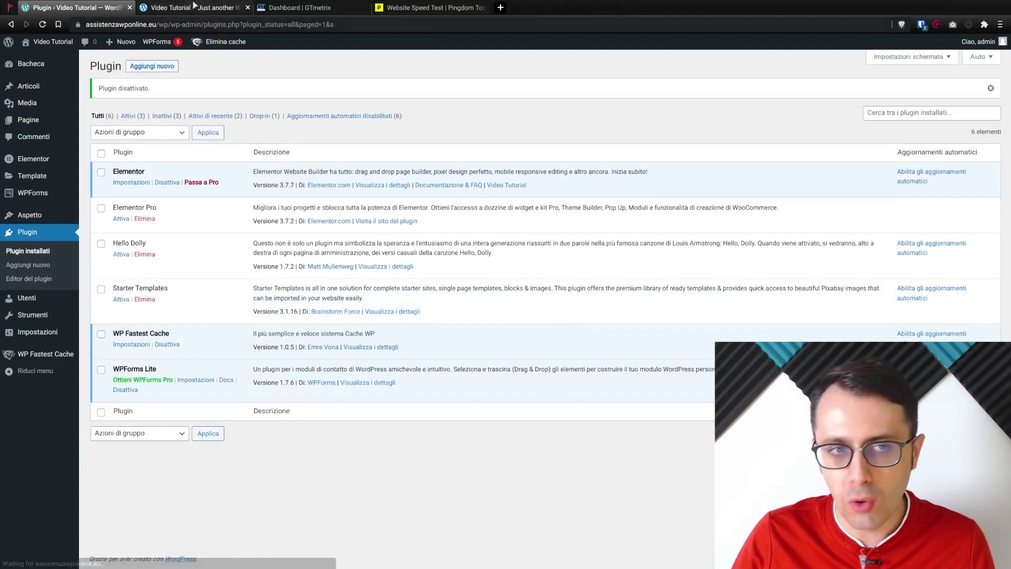
# Clear all cache and minified CSS/JS, then deactivate WP Fastest Cache.
pyautogui.click(192, 8)
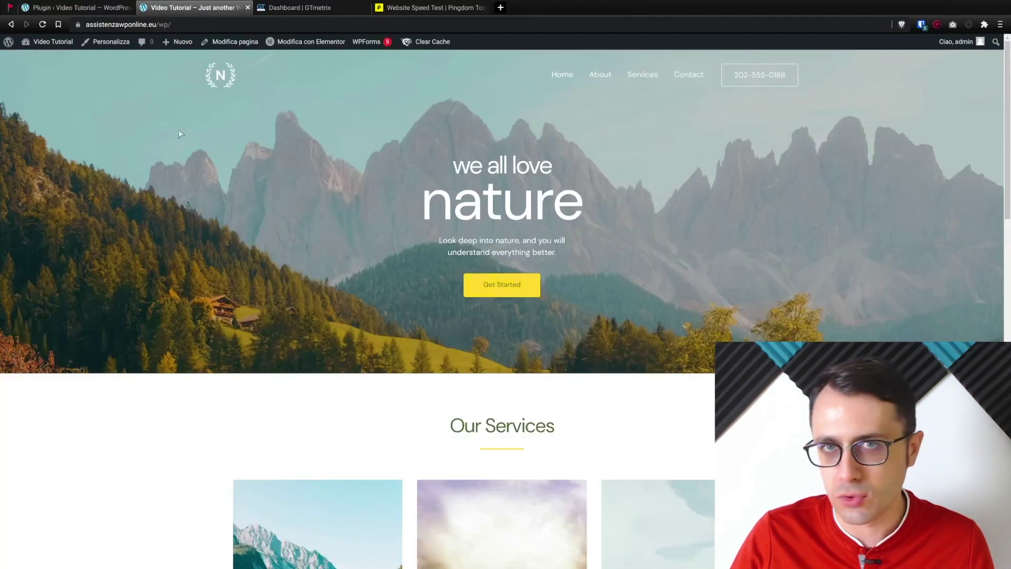
pyautogui.click(83, 8)
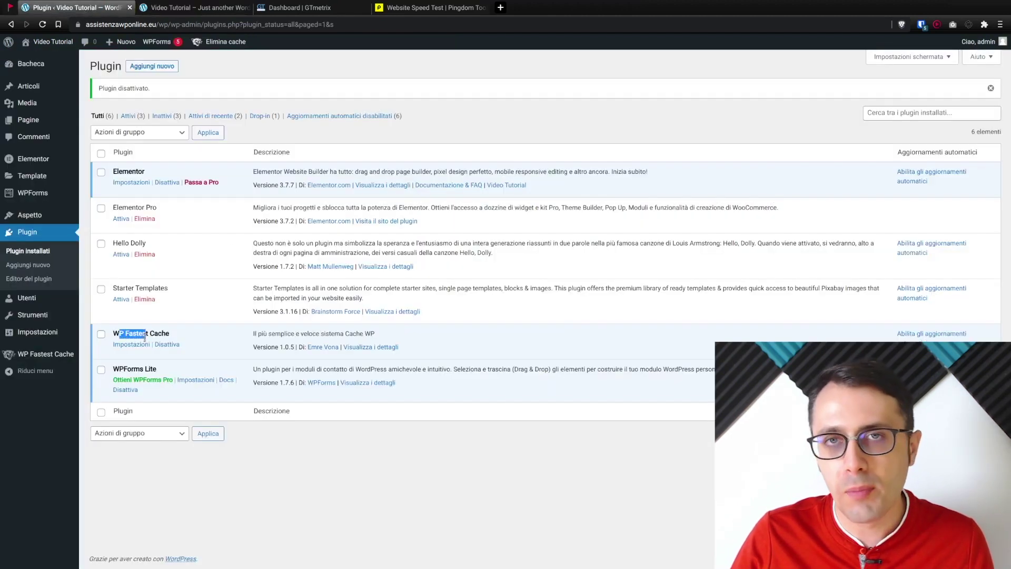
pyautogui.moveTo(125, 369); pyautogui.dragTo(138, 372)
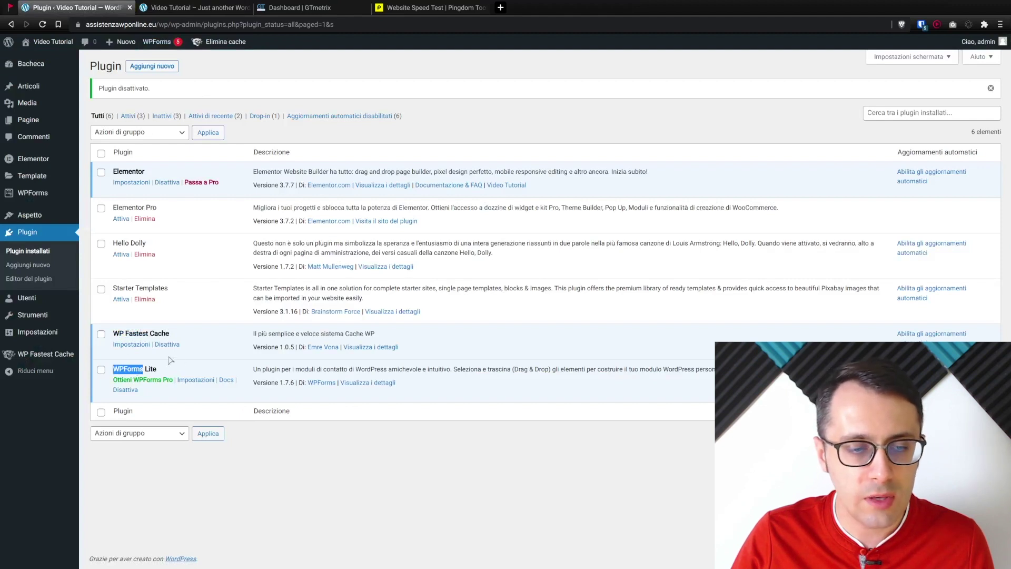
pyautogui.click(132, 379)
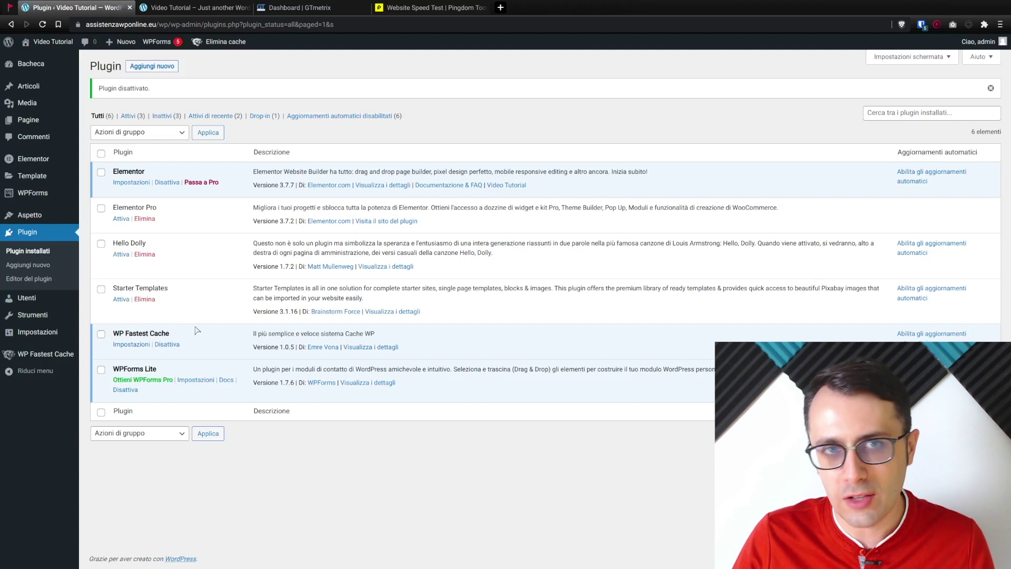
pyautogui.moveTo(221, 41)
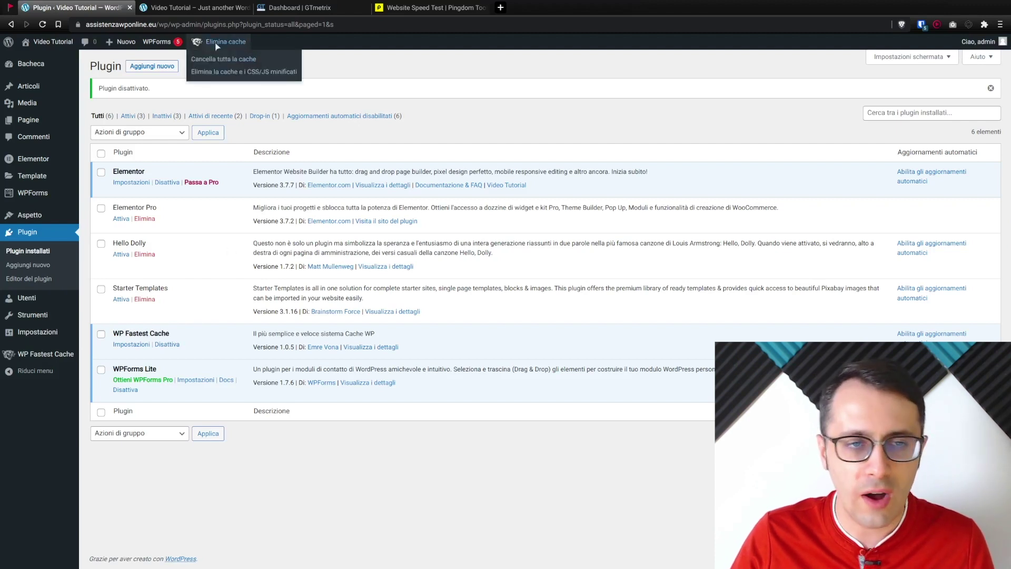
pyautogui.click(221, 73)
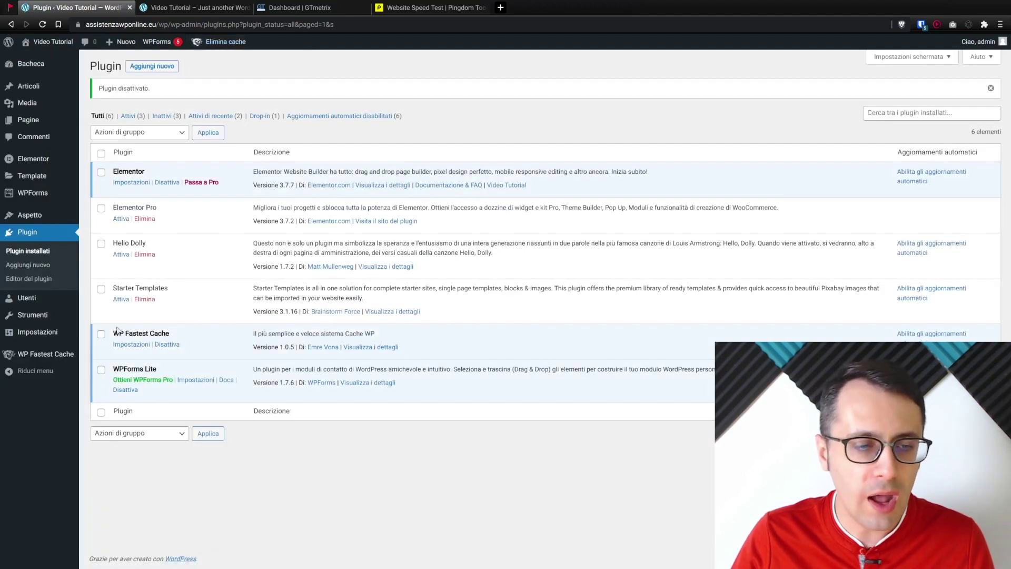
pyautogui.click(165, 345)
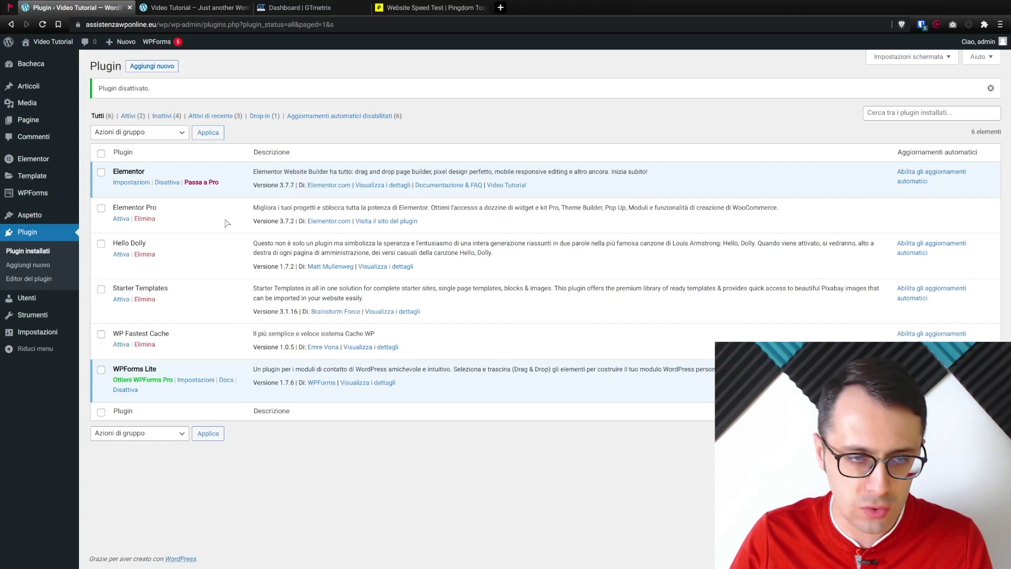
# Scroll through the uncached site homepage to check it.
pyautogui.click(190, 8)
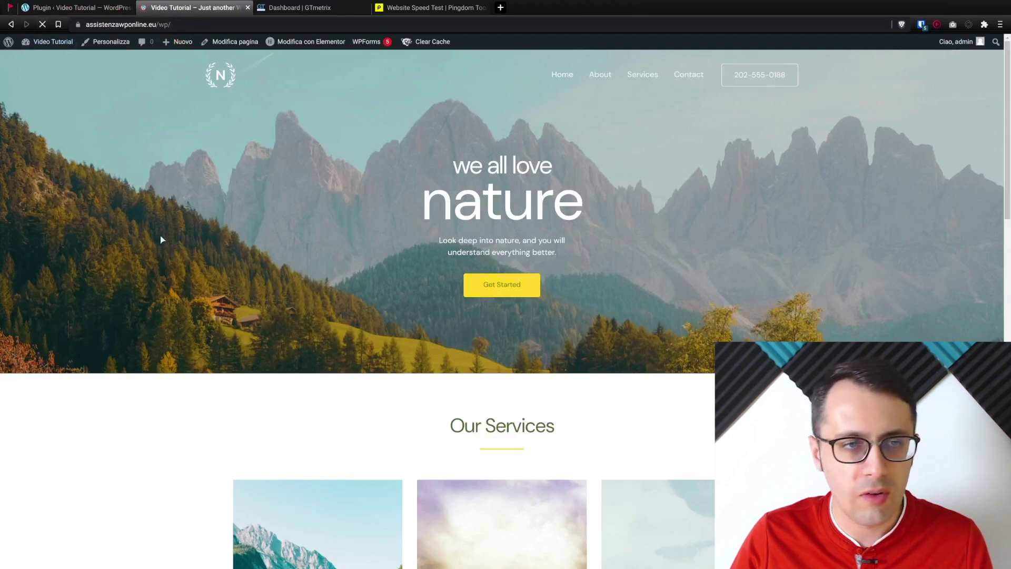
pyautogui.scroll(-6, 294, 187)
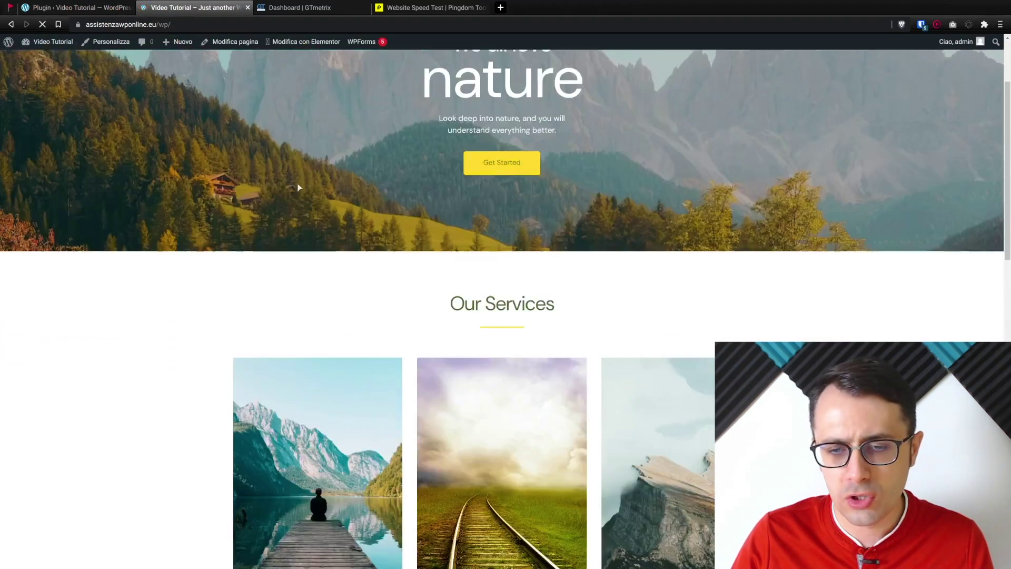
pyautogui.scroll(-6, 949, 205)
pyautogui.scroll(-5, 950, 205)
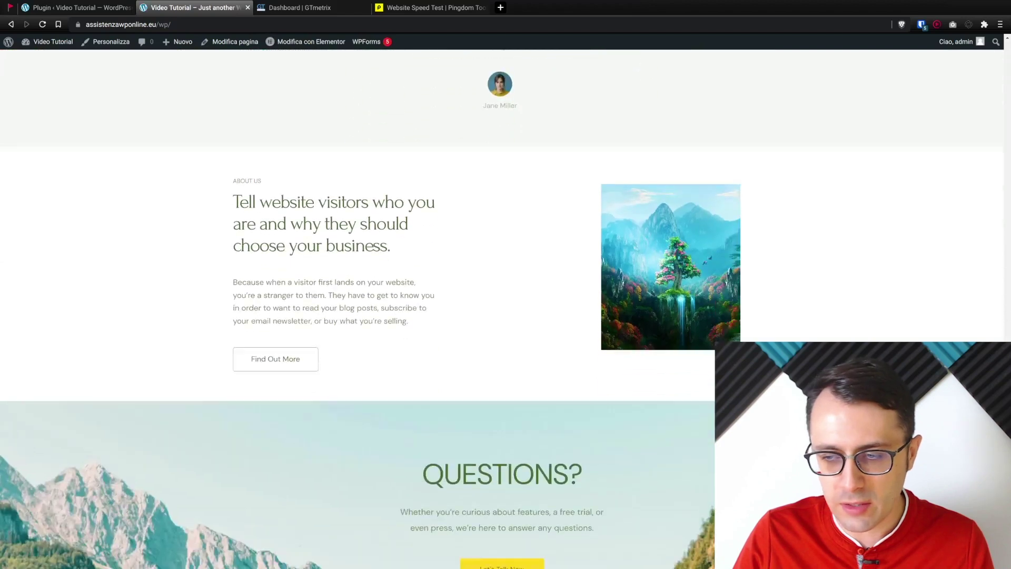
pyautogui.scroll(-2, 950, 205)
pyautogui.scroll(10, 506, 263)
pyautogui.scroll(5, 505, 263)
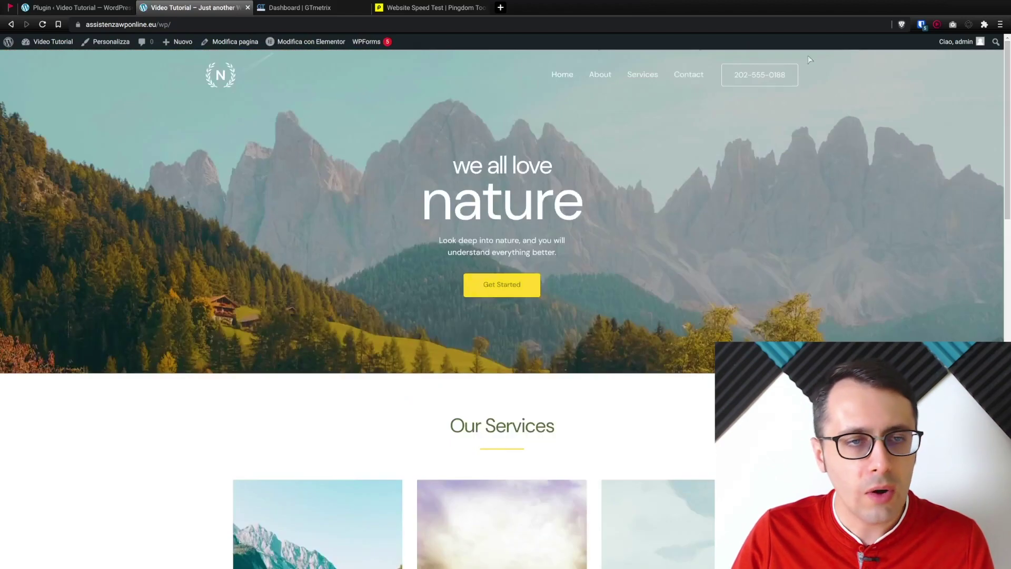
# Copy the homepage address and paste it into GTmetrix's analyze field.
pyautogui.click(153, 25)
pyautogui.rightClick(155, 26)
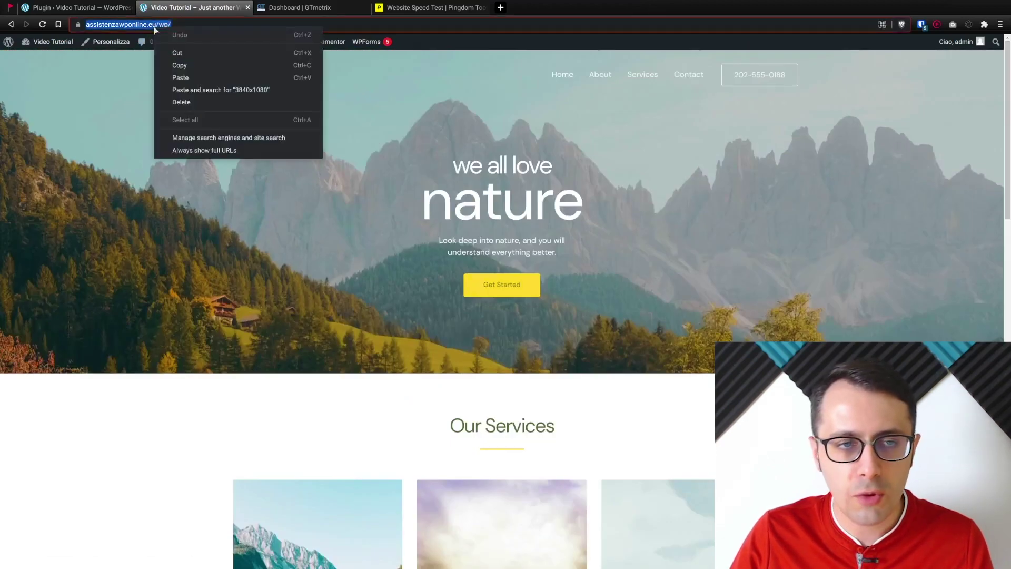
pyautogui.click(181, 64)
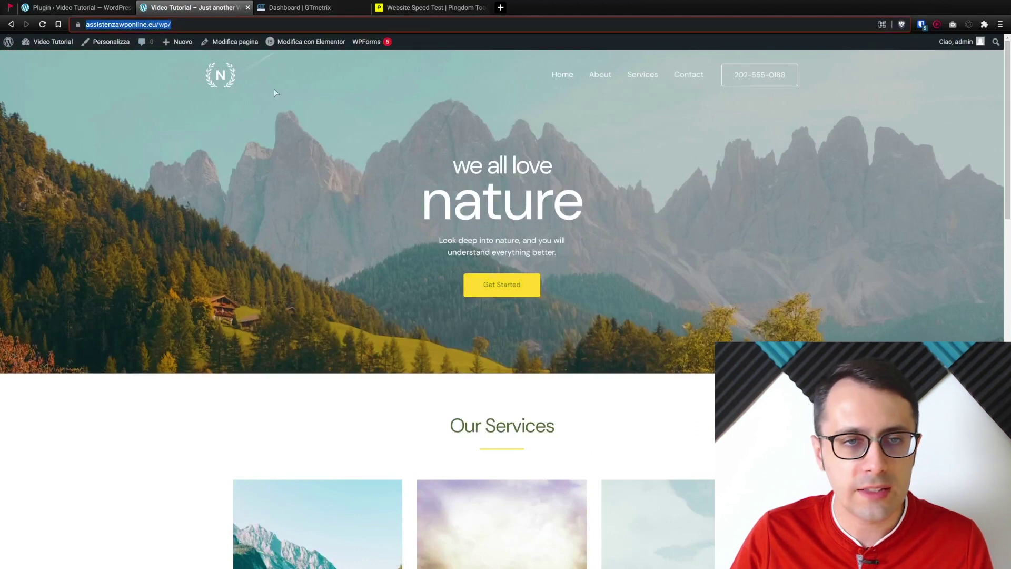
pyautogui.hotkey('ctrl', 'Tab')
pyautogui.hotkey('ctrl', 'v')
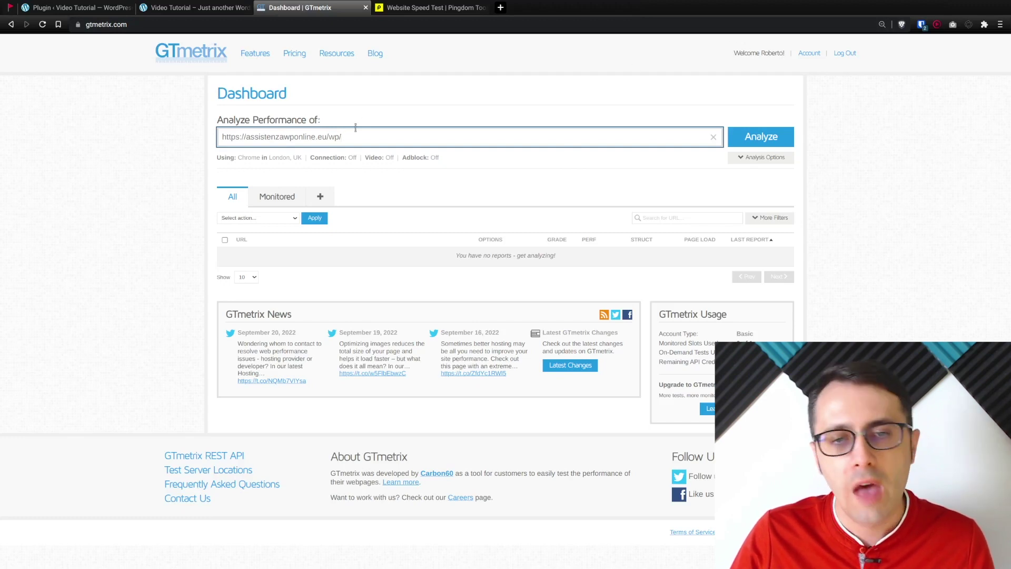
pyautogui.click(748, 158)
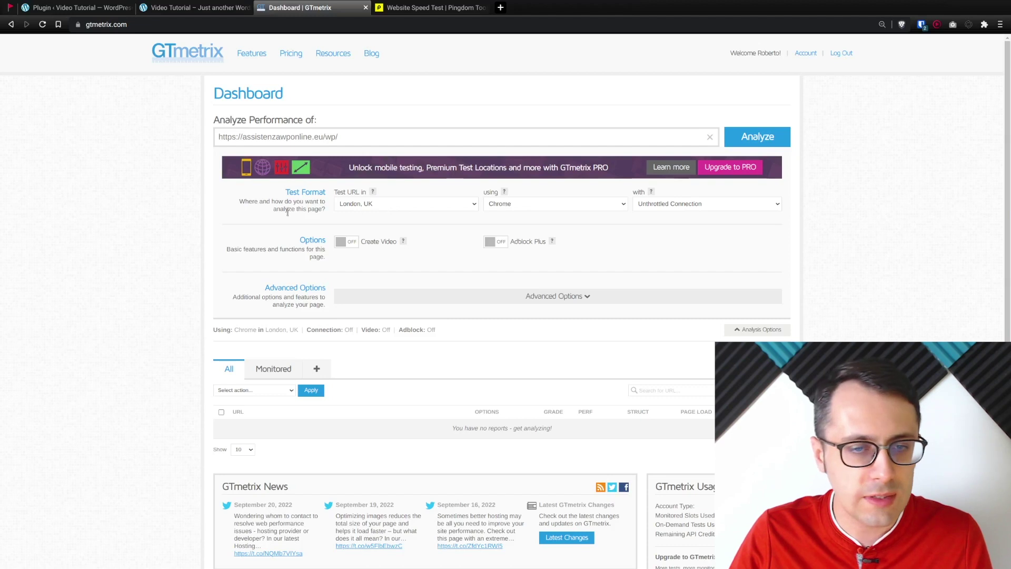
pyautogui.click(392, 204)
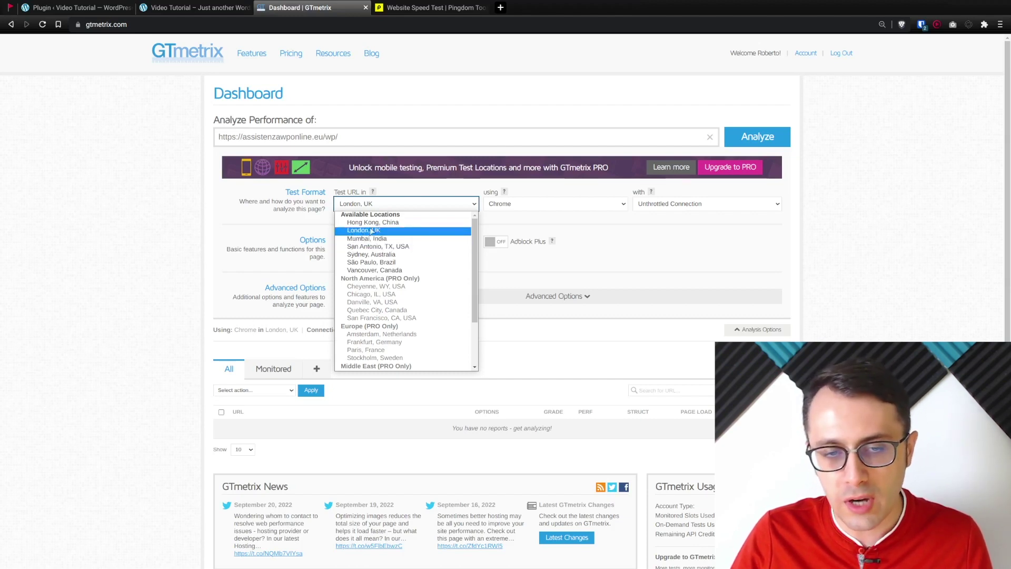
pyautogui.click(369, 230)
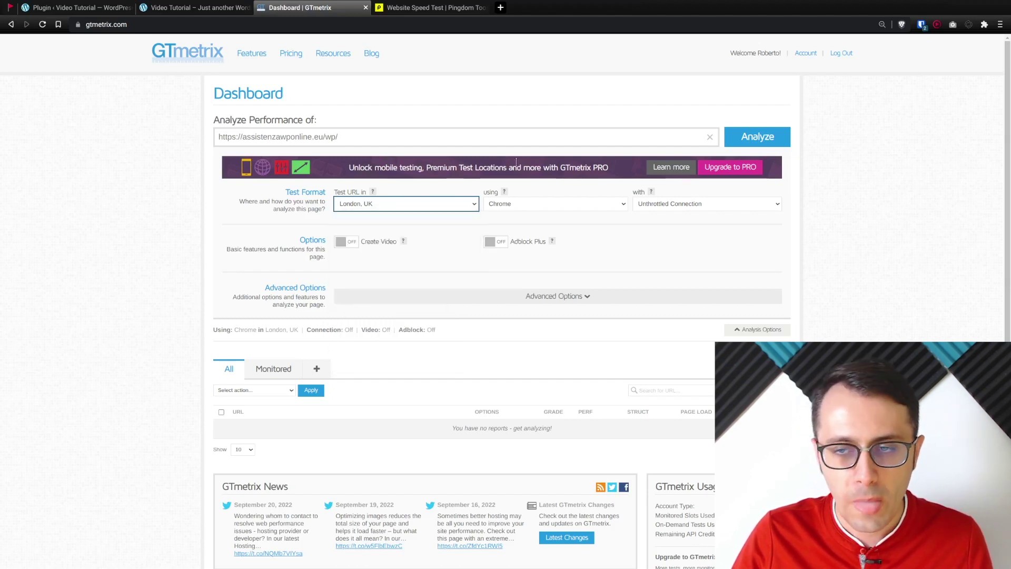
pyautogui.click(751, 141)
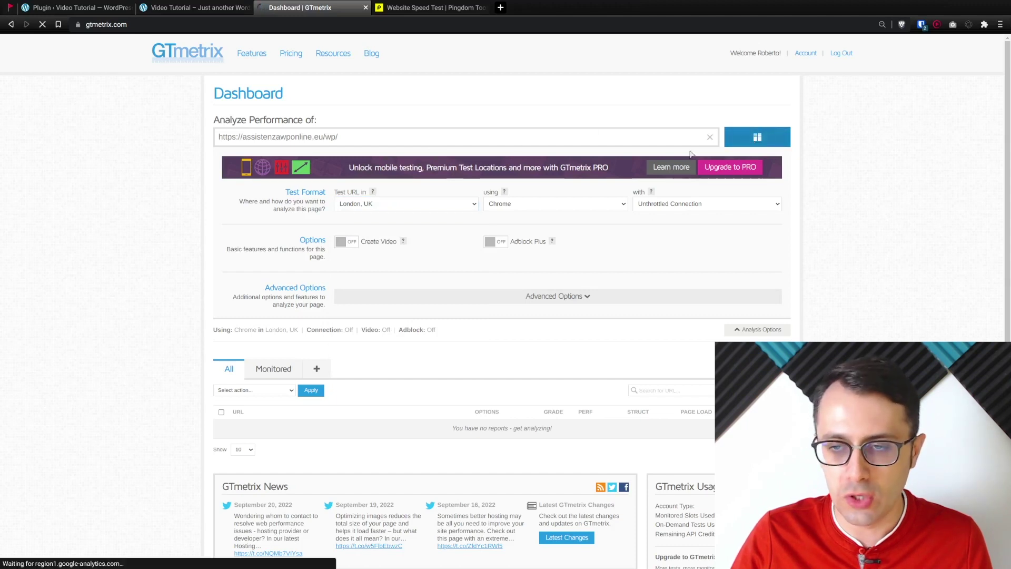
pyautogui.click(420, 7)
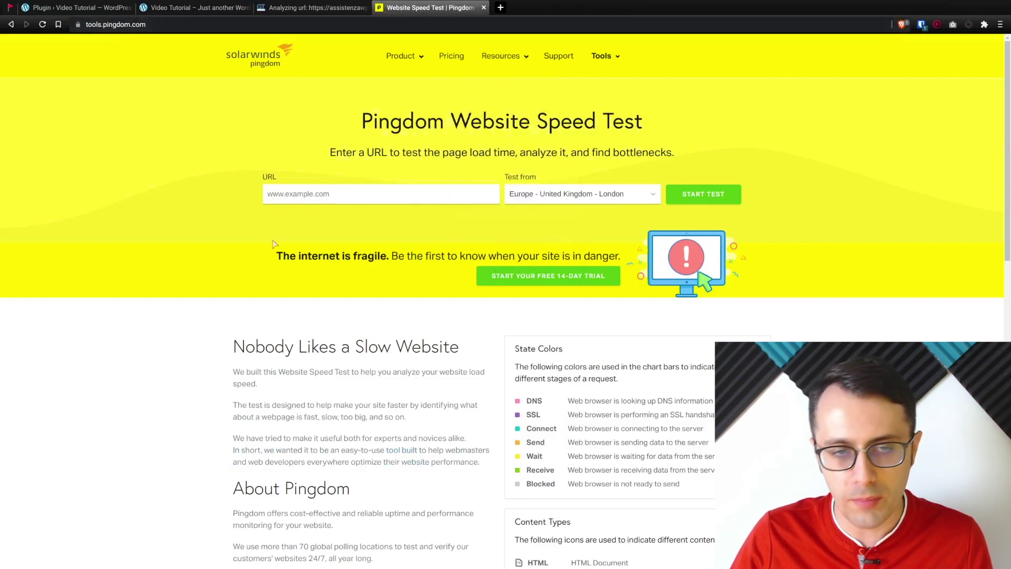
# Paste the site address into Pingdom and test it from London, checking GTmetrix meanwhile.
pyautogui.click(361, 193)
pyautogui.hotkey('ctrl', 'v')
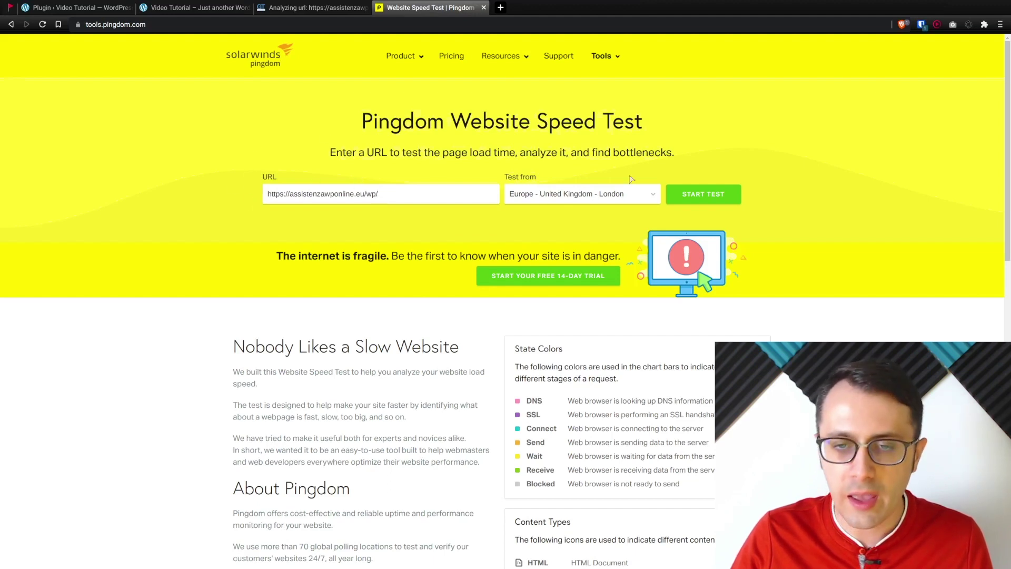
pyautogui.click(610, 195)
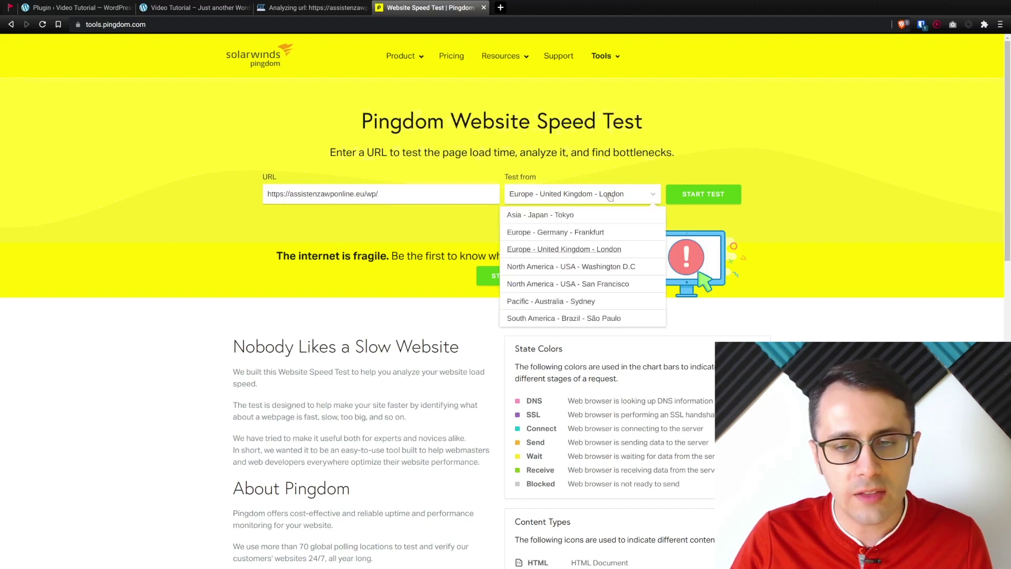
pyautogui.click(578, 248)
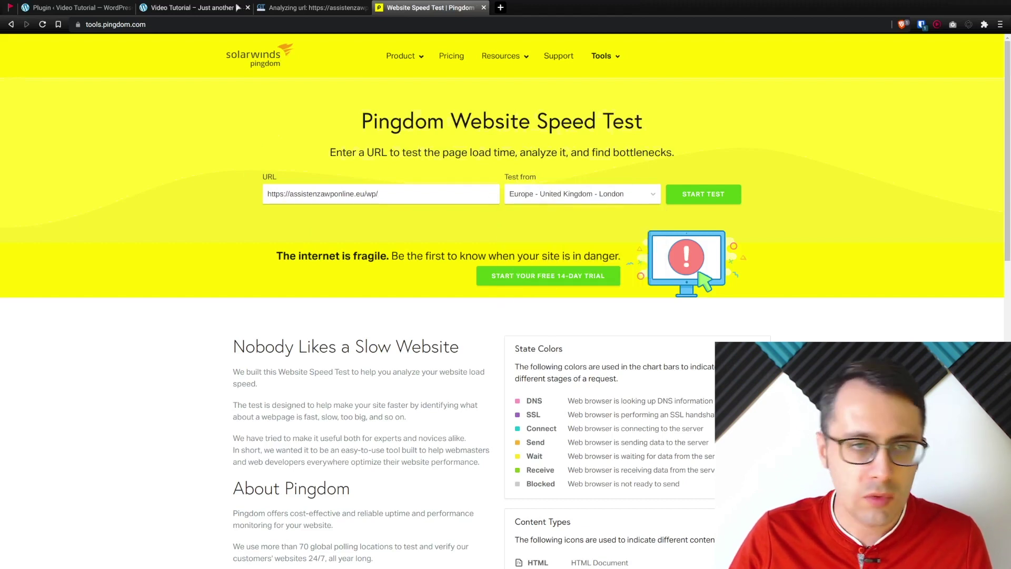
pyautogui.click(311, 7)
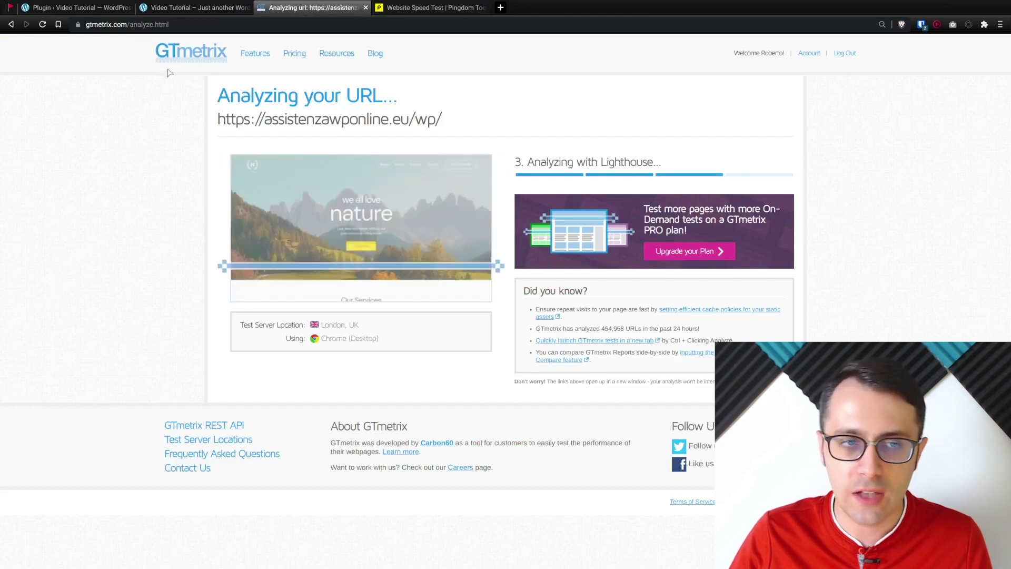
pyautogui.click(431, 7)
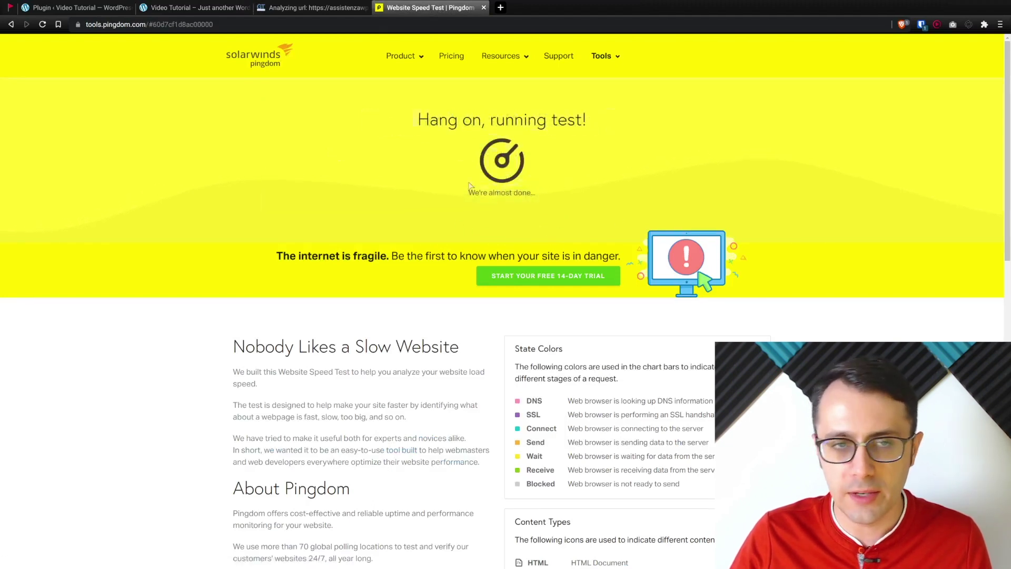
pyautogui.hotkey('ctrl', 'shift', 'Tab')
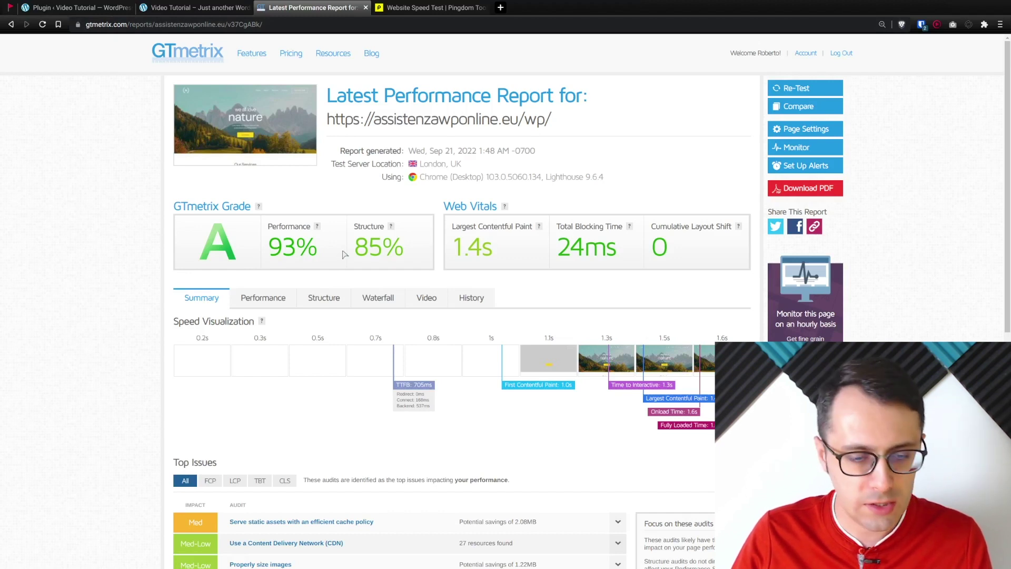
# Open the report's waterfall chart showing all 36 requests.
pyautogui.scroll(-2, 374, 229)
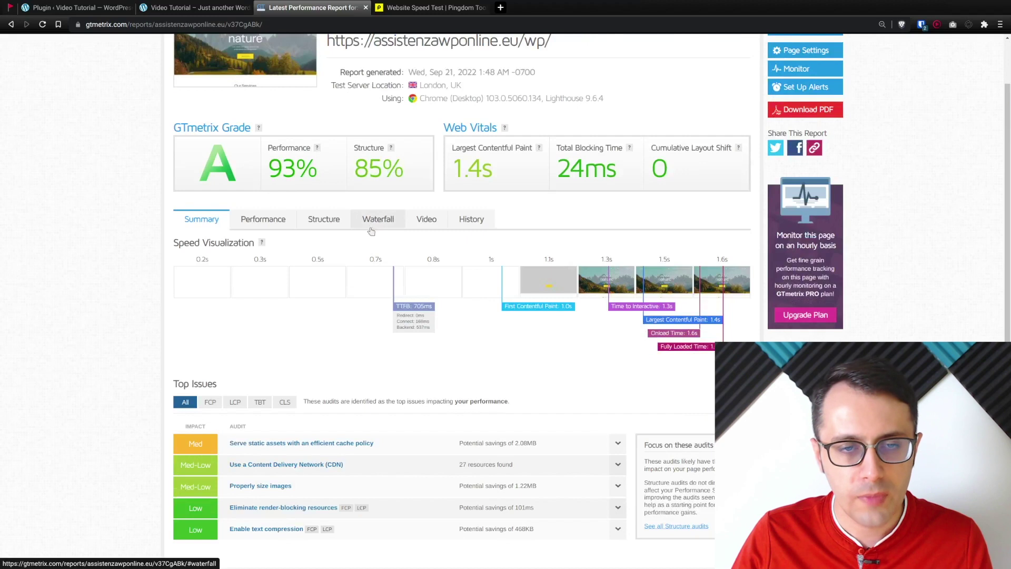
pyautogui.scroll(2, 209, 237)
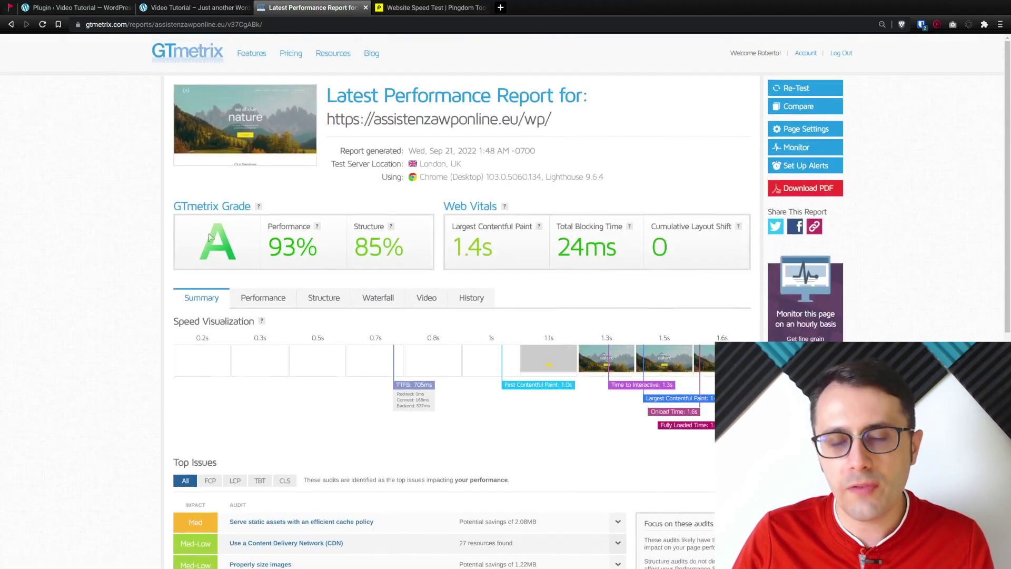
pyautogui.click(374, 298)
pyautogui.scroll(-4, 165, 281)
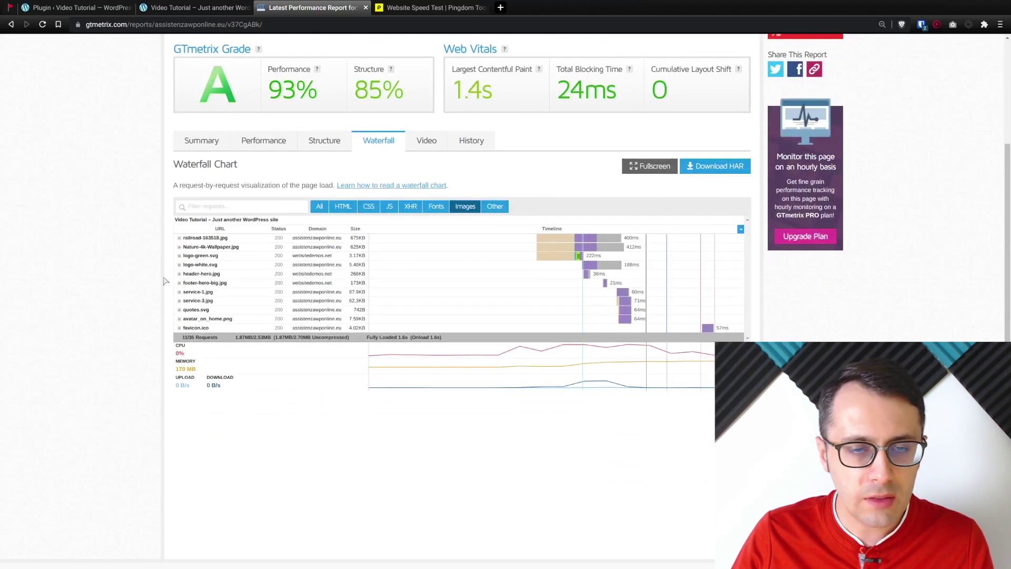
pyautogui.click(319, 206)
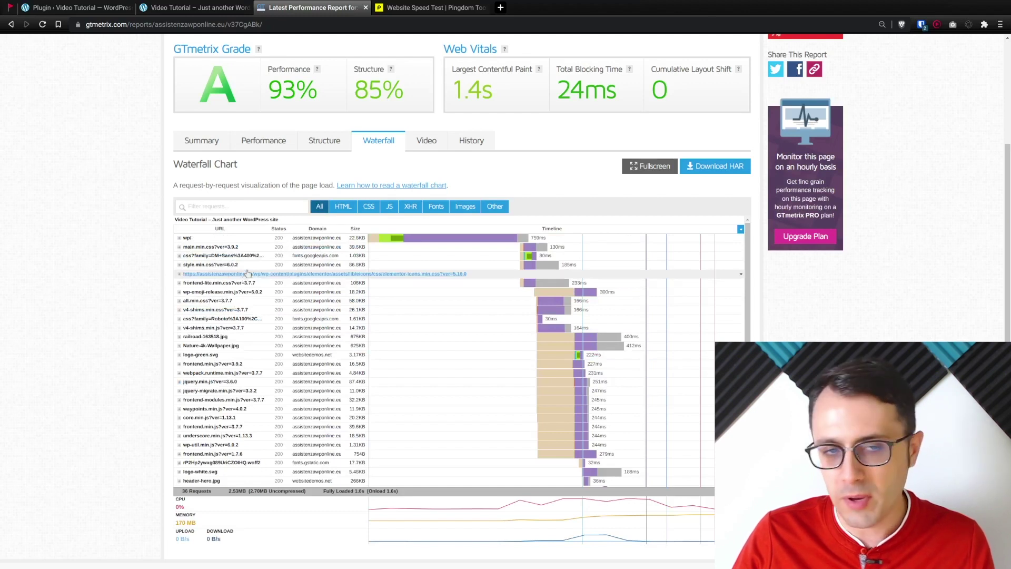
# Review the requests, then filter the waterfall to the 11 image requests.
pyautogui.scroll(3, 247, 278)
pyautogui.scroll(-3, 247, 278)
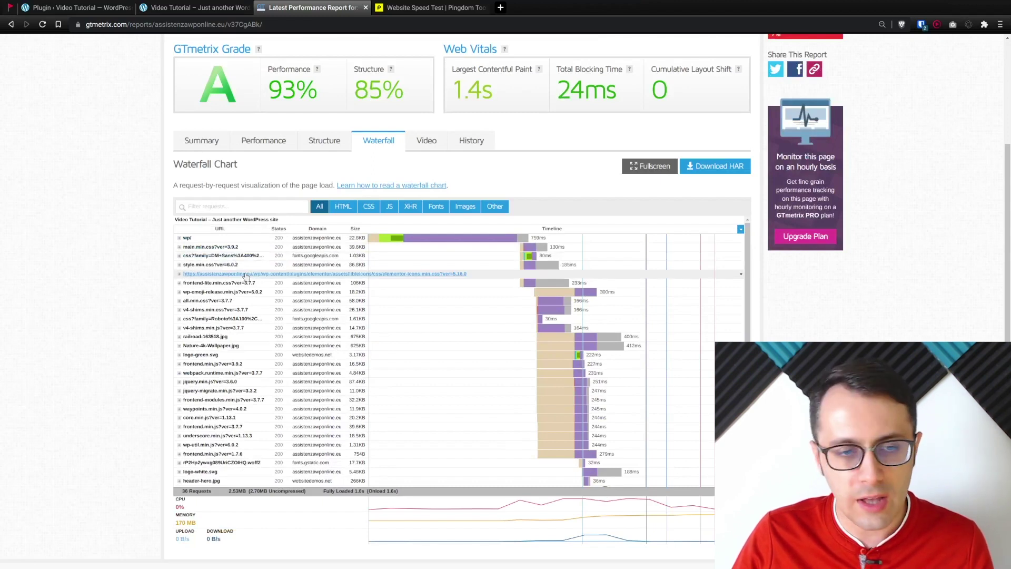
pyautogui.scroll(3, 203, 125)
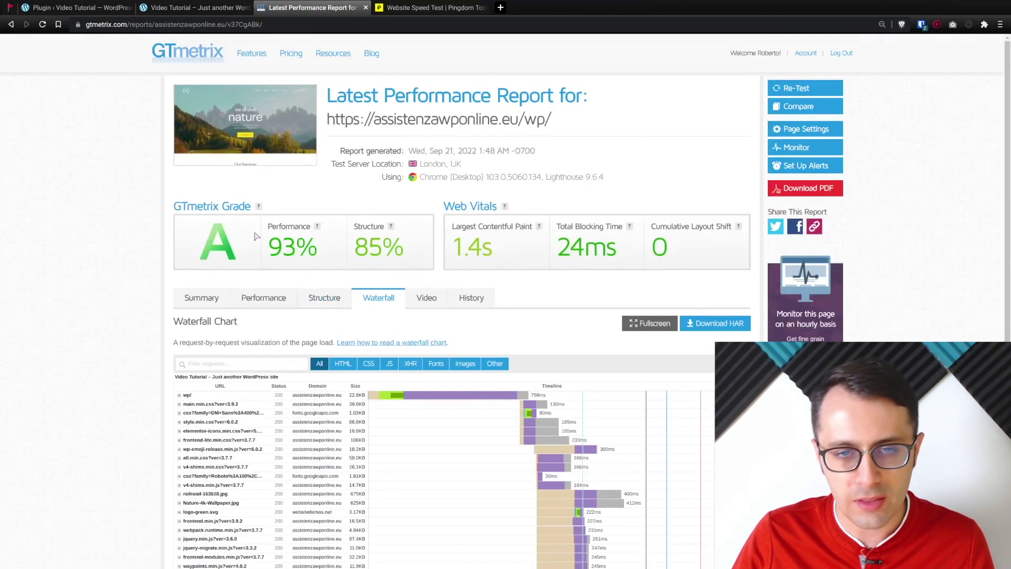
pyautogui.scroll(-3, 252, 324)
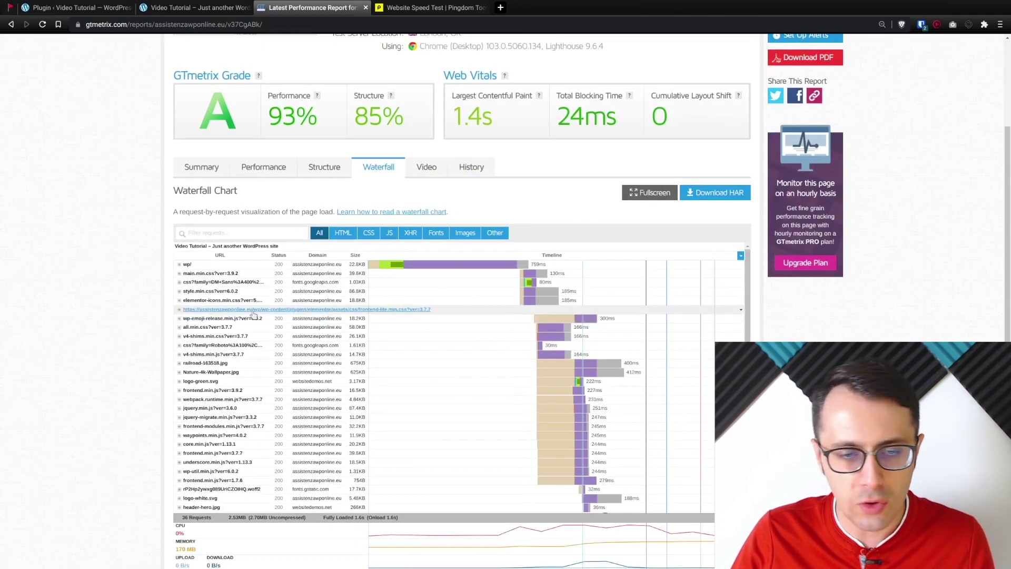
pyautogui.scroll(-2, 248, 316)
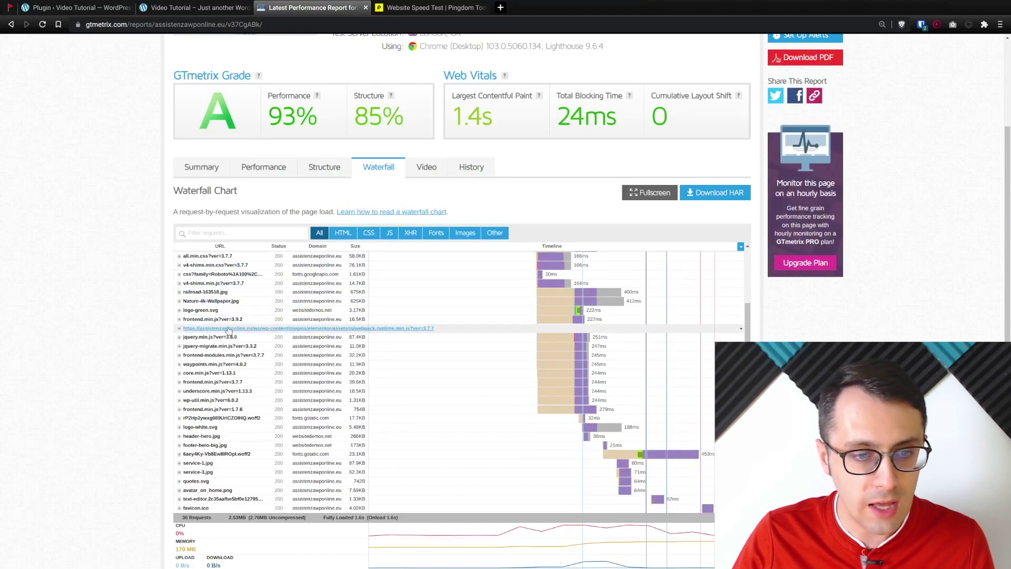
pyautogui.scroll(1, 233, 371)
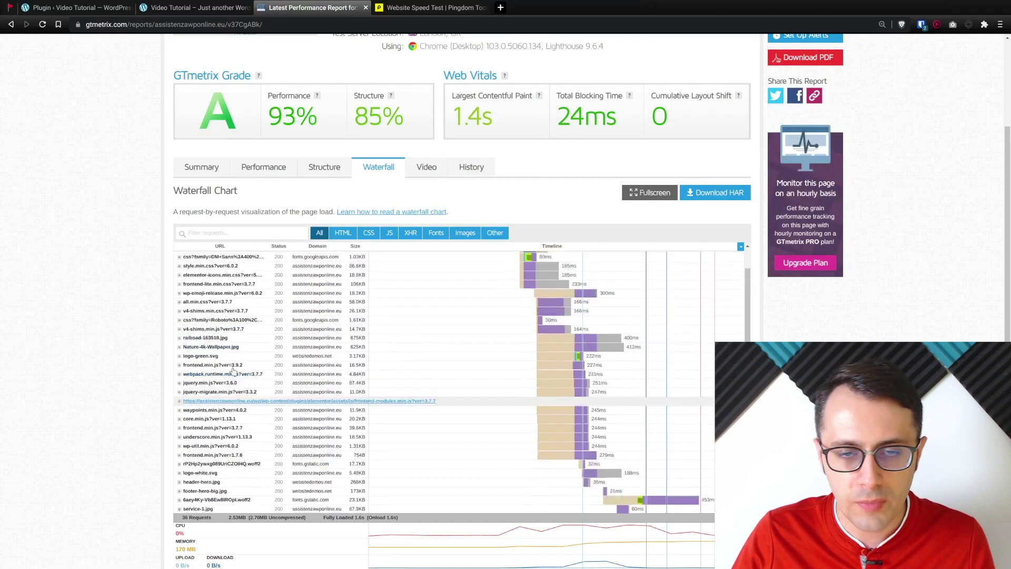
pyautogui.scroll(3, 234, 371)
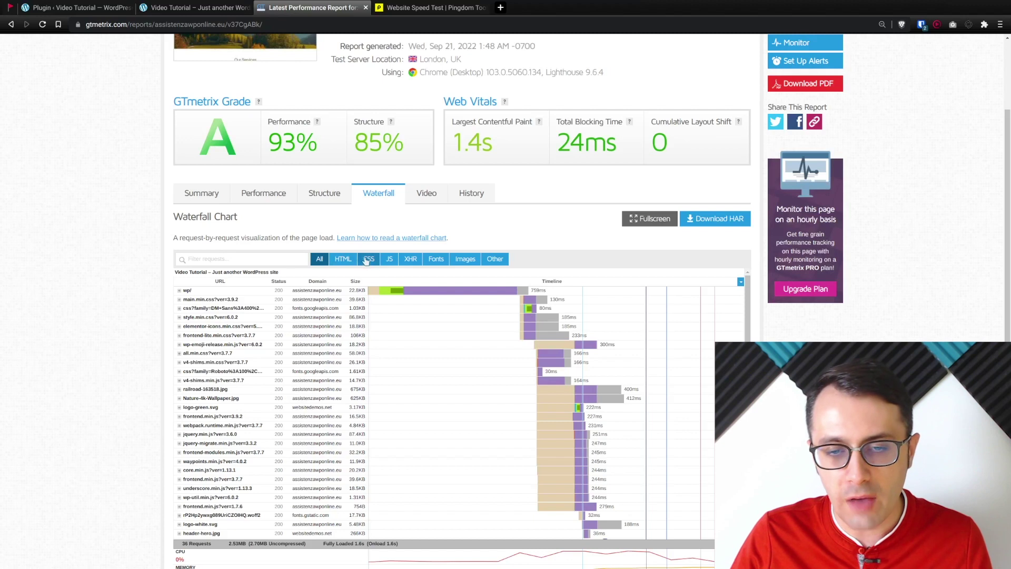
pyautogui.click(477, 260)
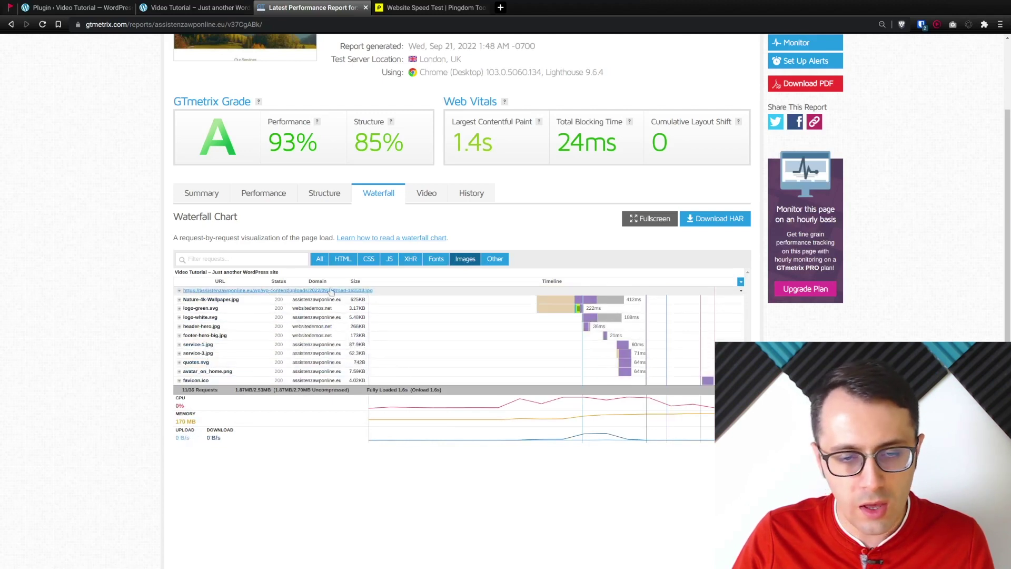
# Sort images by size descending and expand railroad-163518.jpg (675KB).
pyautogui.click(356, 281)
pyautogui.click(356, 282)
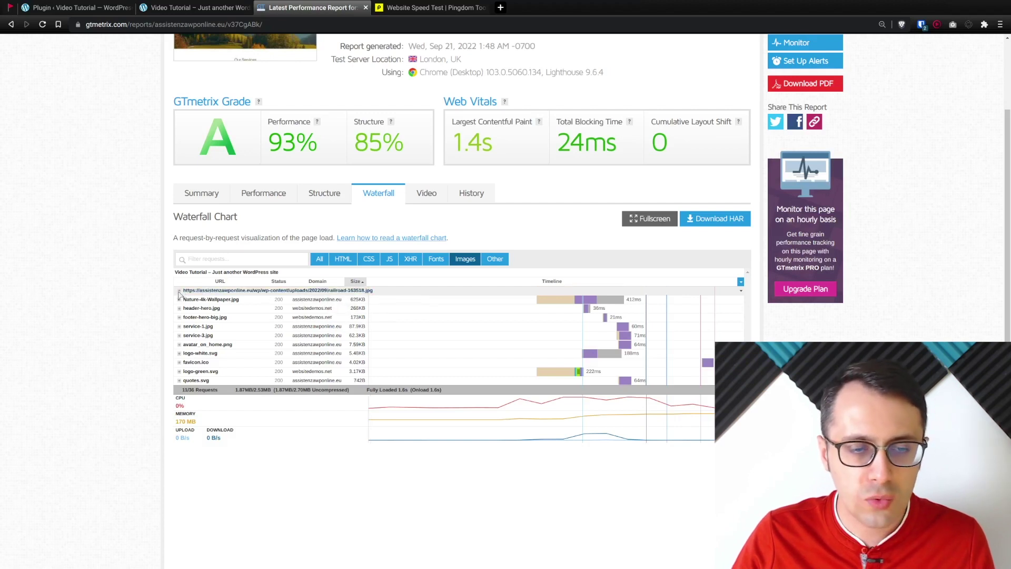
pyautogui.click(181, 292)
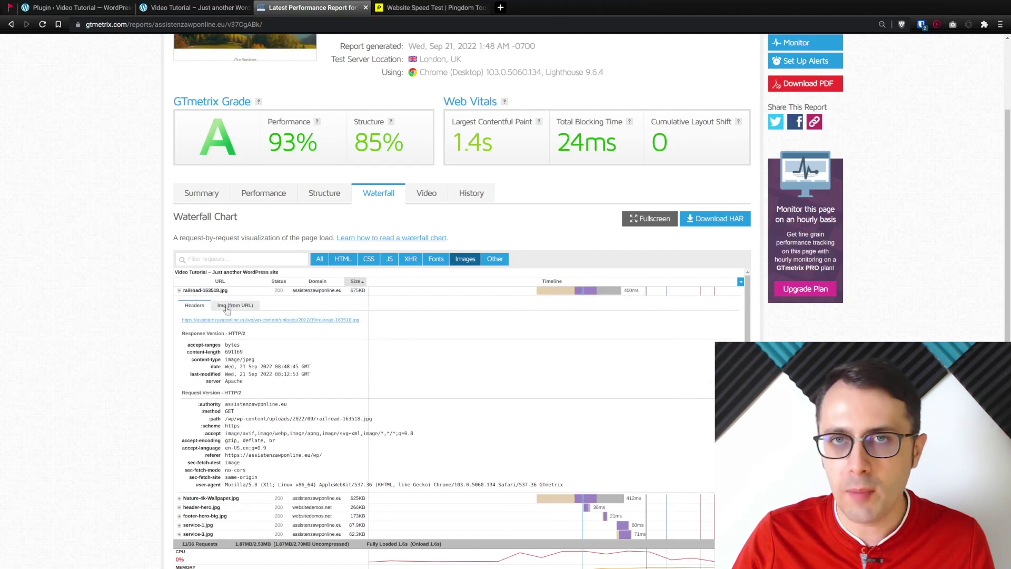
# Preview the railroad-163518.jpg image, select its upload path, then collapse its details.
pyautogui.click(243, 308)
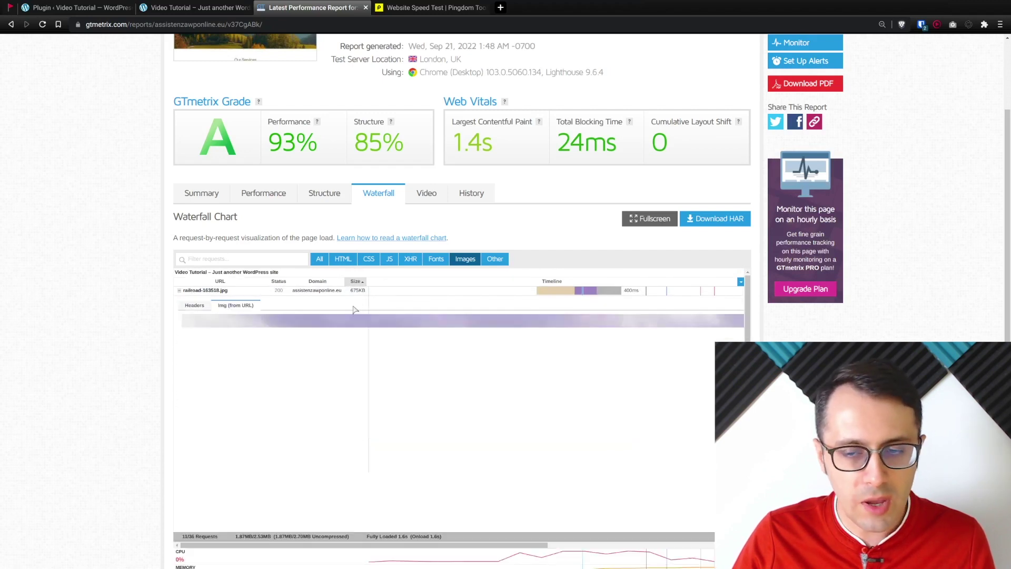
pyautogui.scroll(-3, 423, 318)
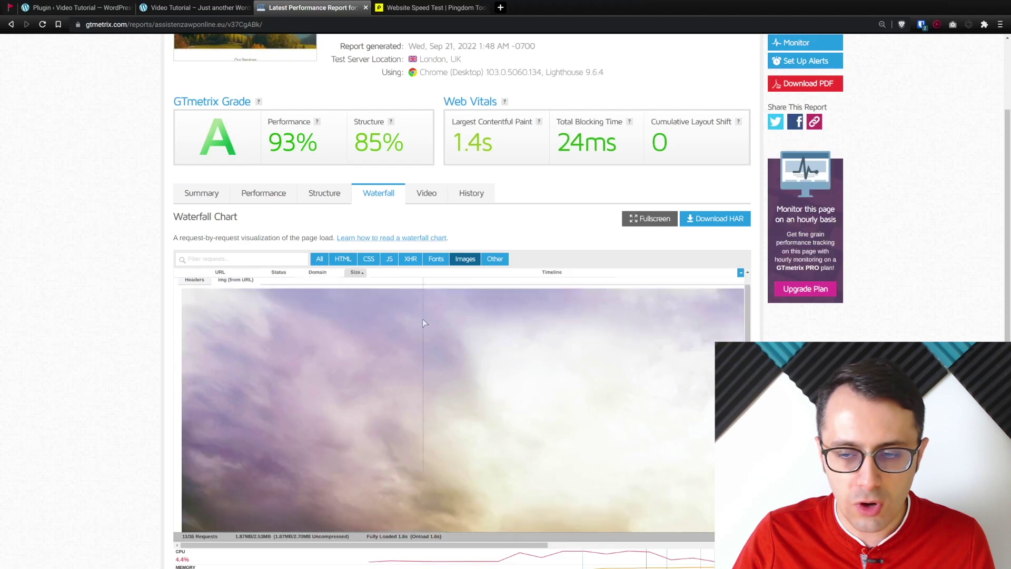
pyautogui.scroll(-2, 520, 345)
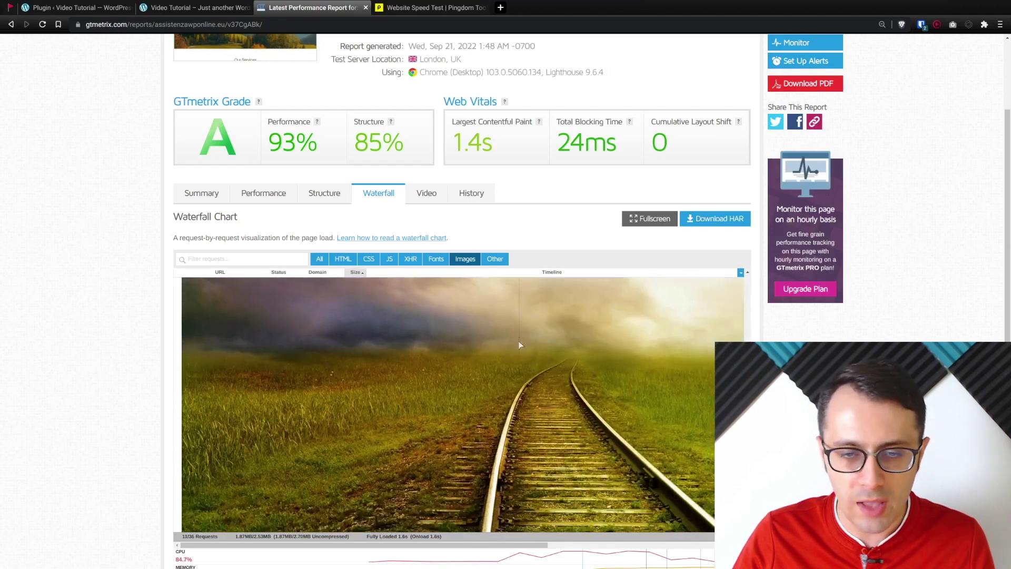
pyautogui.scroll(-2, 589, 358)
pyautogui.scroll(2, 558, 349)
pyautogui.scroll(3, 557, 348)
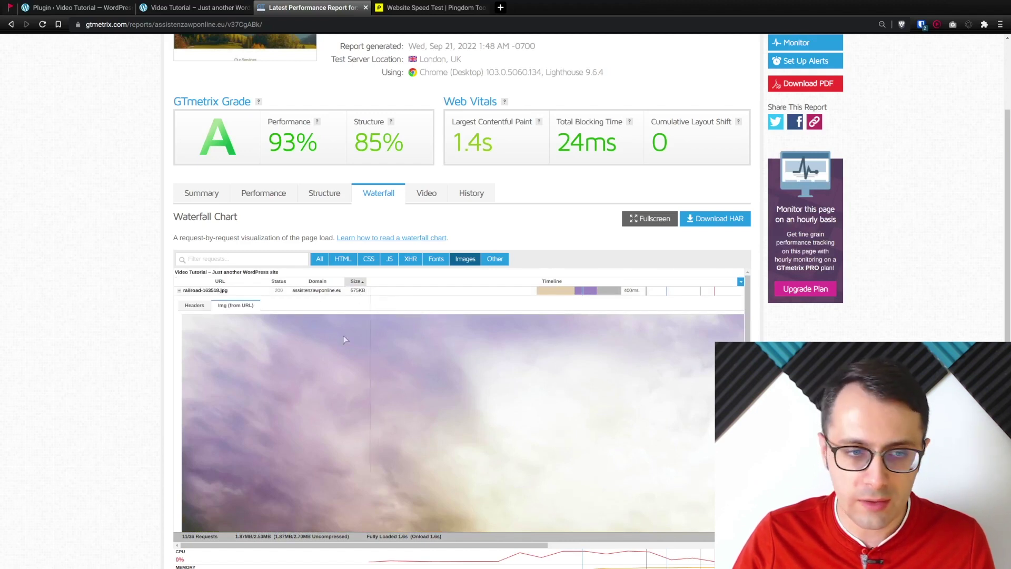
pyautogui.click(186, 306)
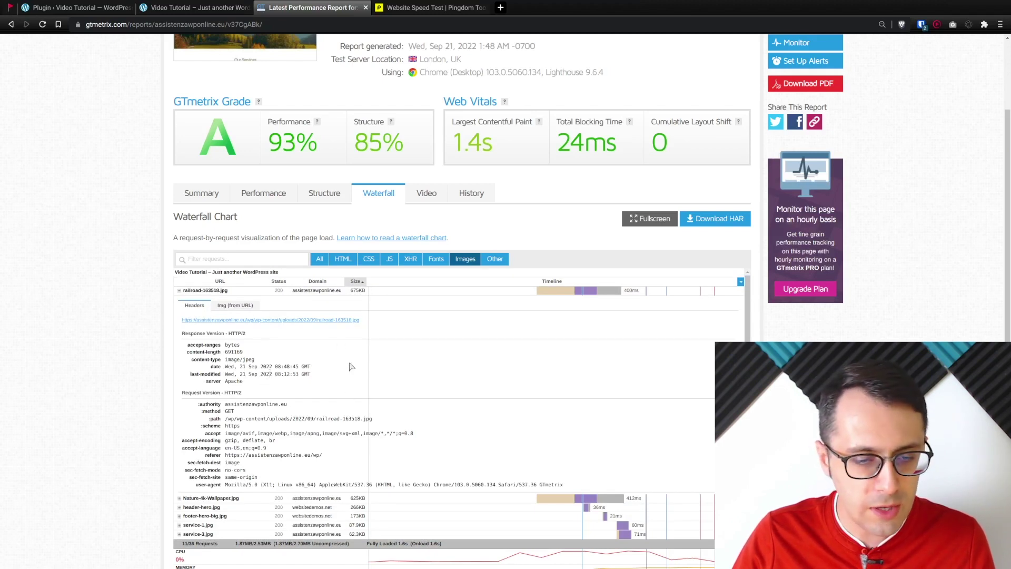
pyautogui.scroll(-2, 316, 363)
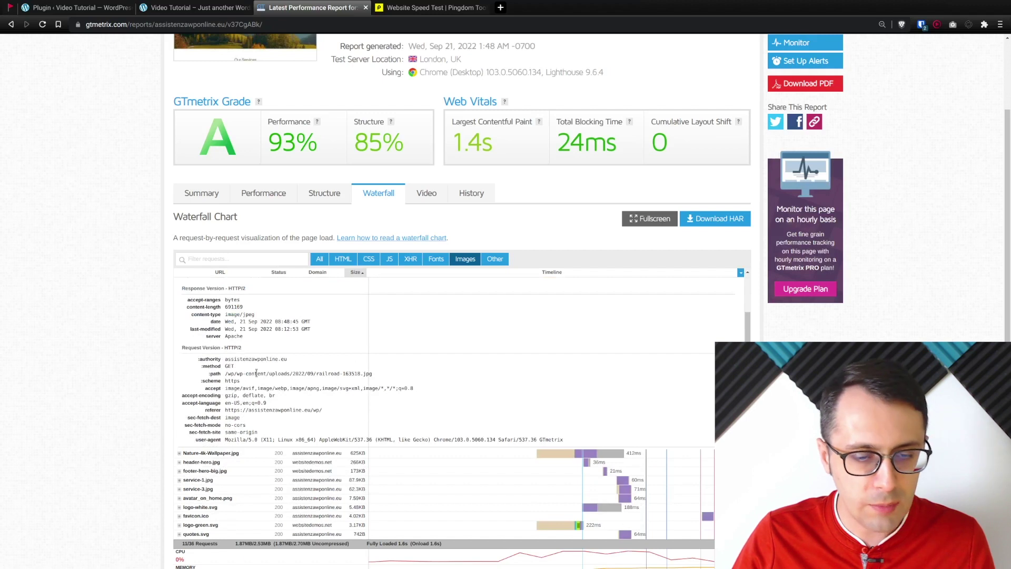
pyautogui.moveTo(232, 373); pyautogui.dragTo(324, 373)
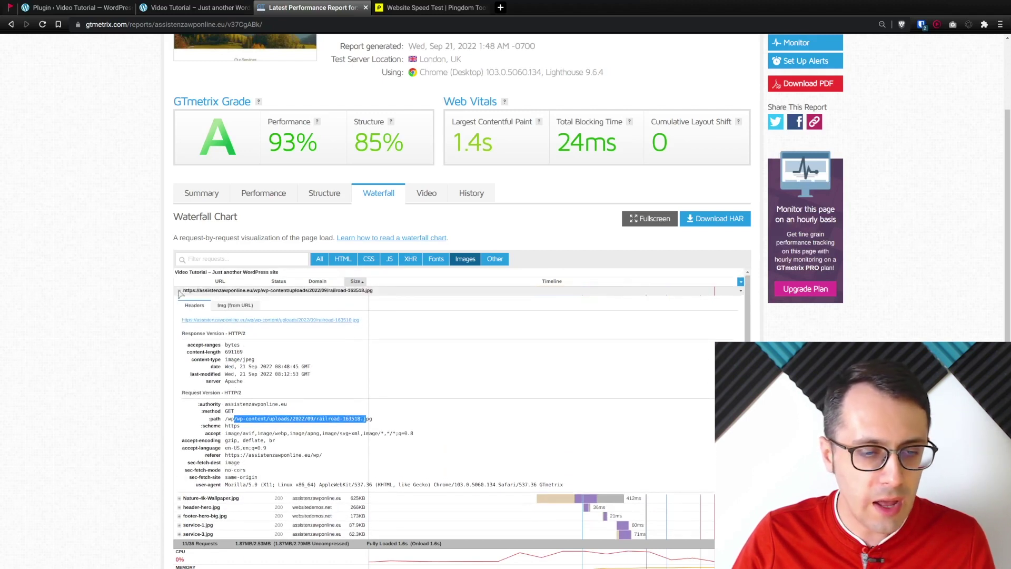
pyautogui.click(180, 292)
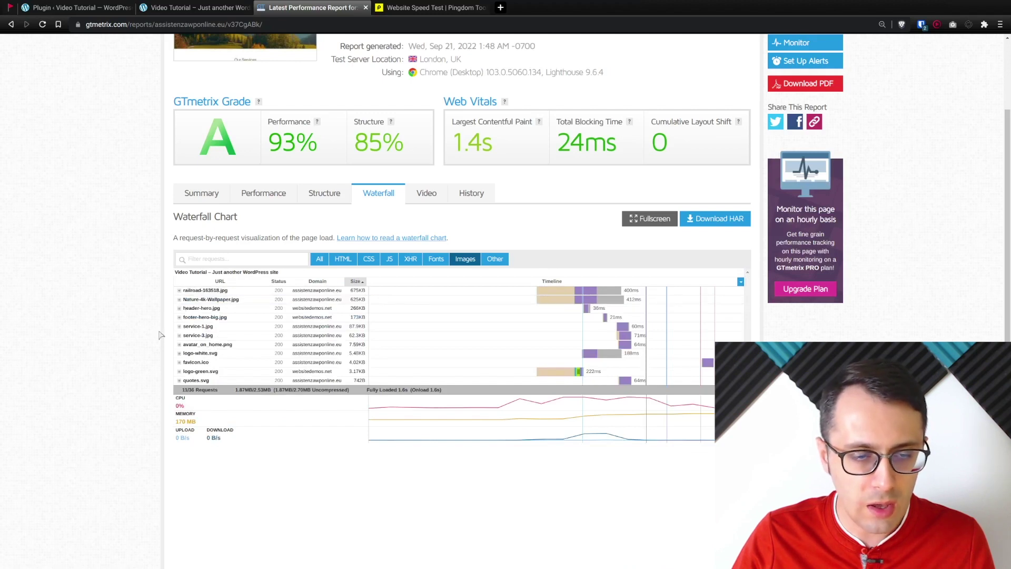
# Expand and preview Nature-4k-Wallpaper.jpg (625KB), then collapse it again.
pyautogui.click(180, 300)
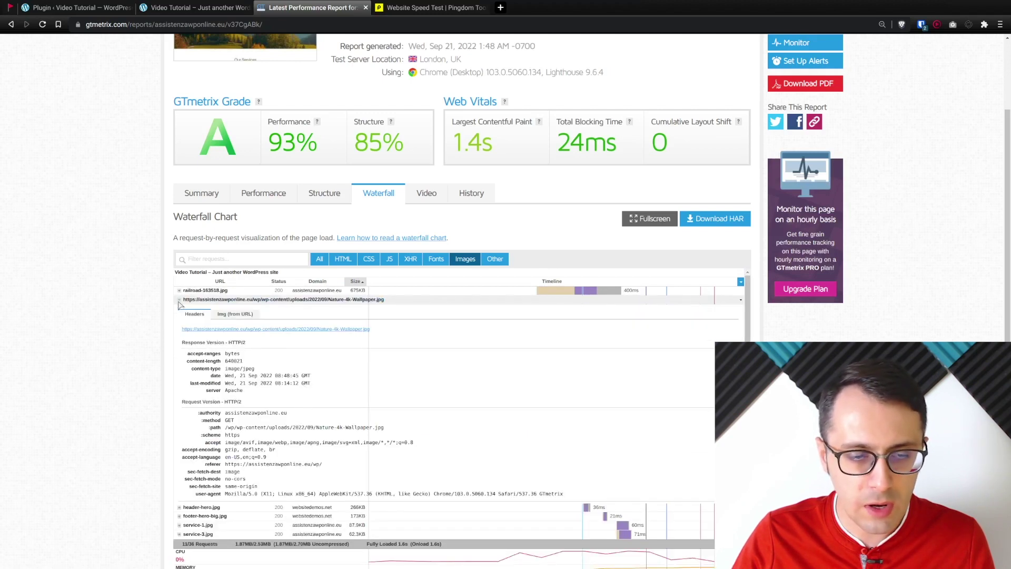
pyautogui.click(235, 314)
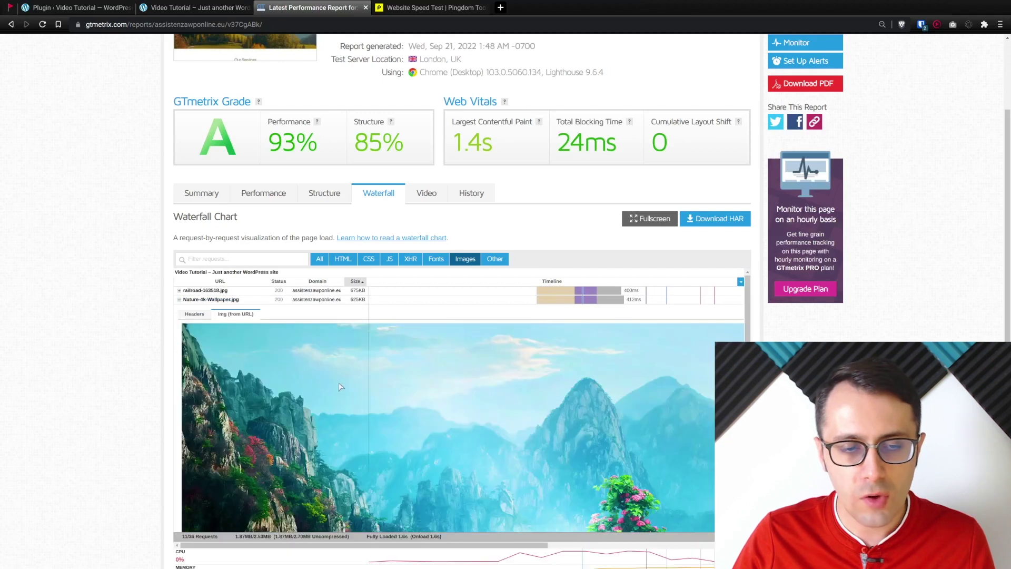
pyautogui.scroll(-3, 462, 358)
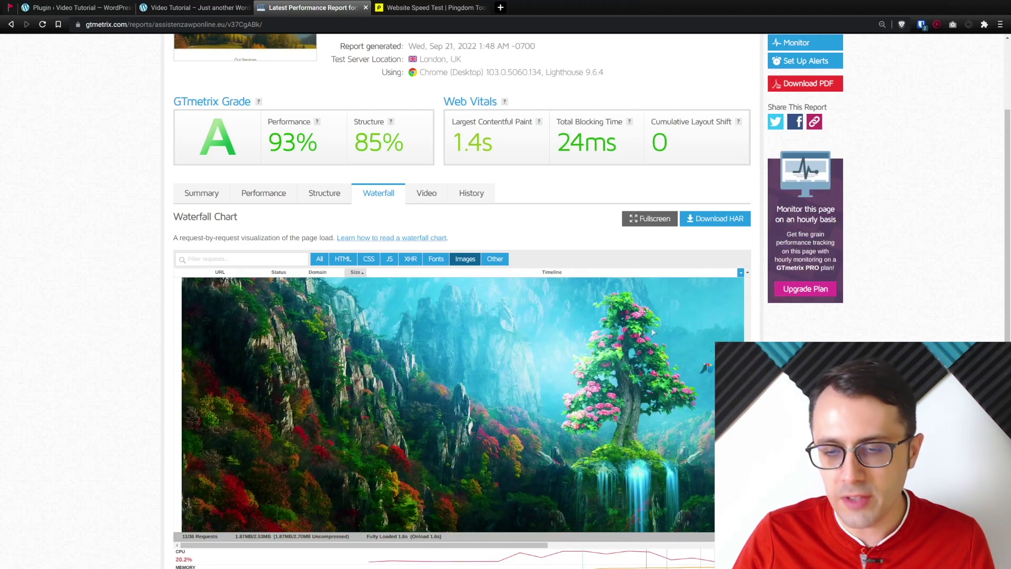
pyautogui.scroll(5, 560, 345)
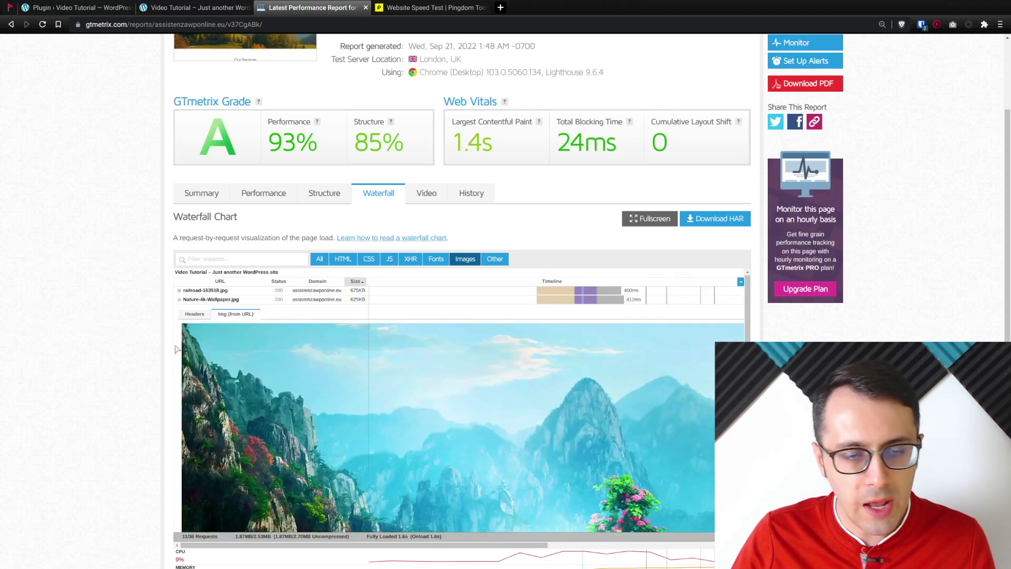
pyautogui.click(179, 300)
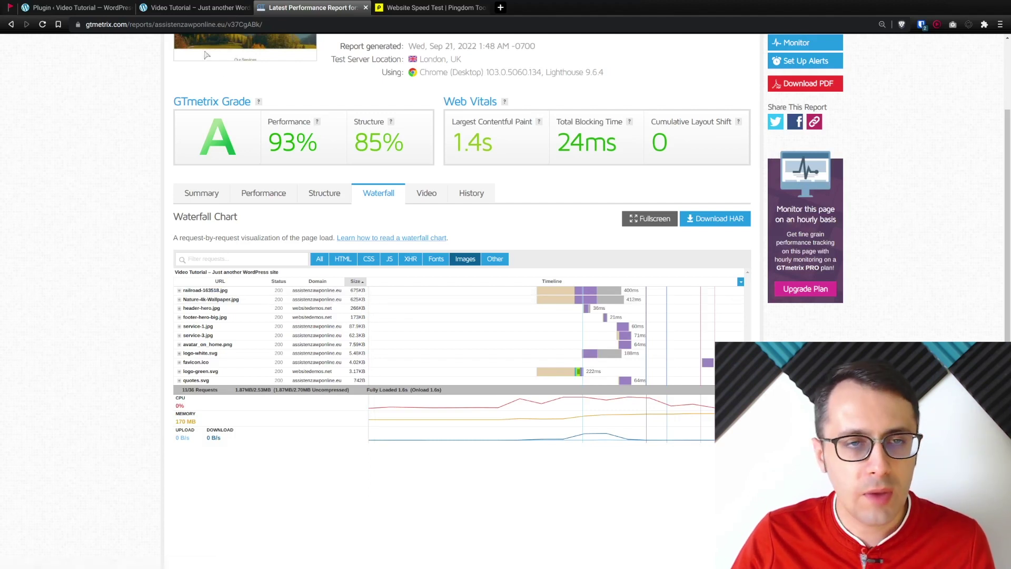
# Scroll the homepage's images down to About Us, then return to the GTmetrix report.
pyautogui.click(178, 9)
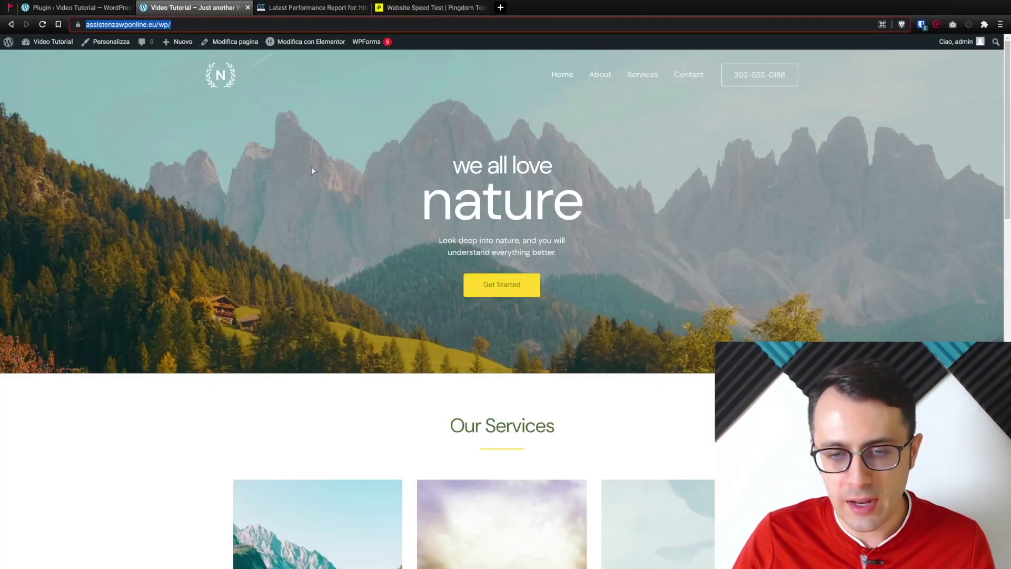
pyautogui.scroll(-1, 312, 175)
pyautogui.scroll(-2, 312, 176)
pyautogui.scroll(-1, 145, 175)
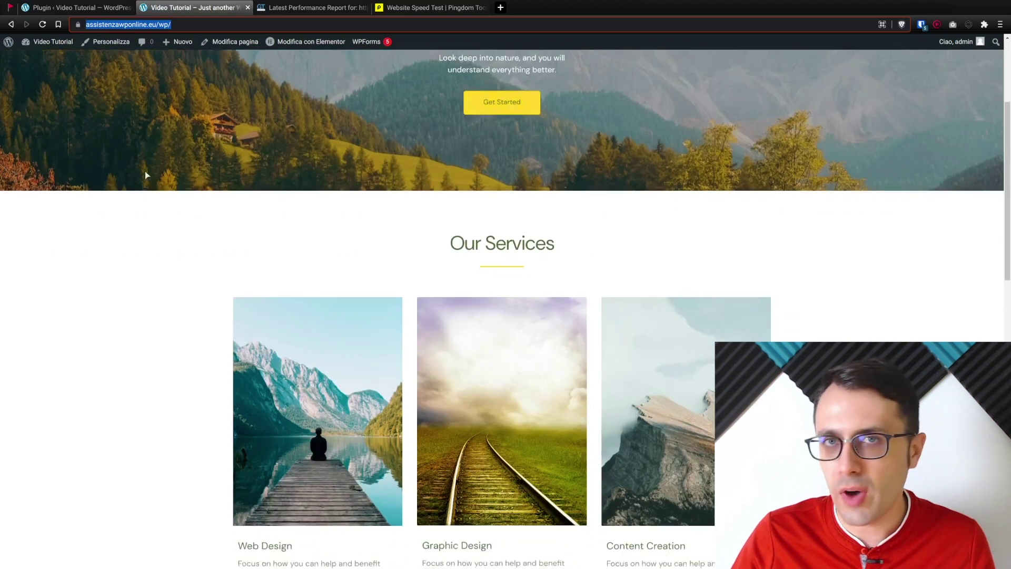
pyautogui.scroll(-1, 145, 175)
pyautogui.scroll(-2, 142, 176)
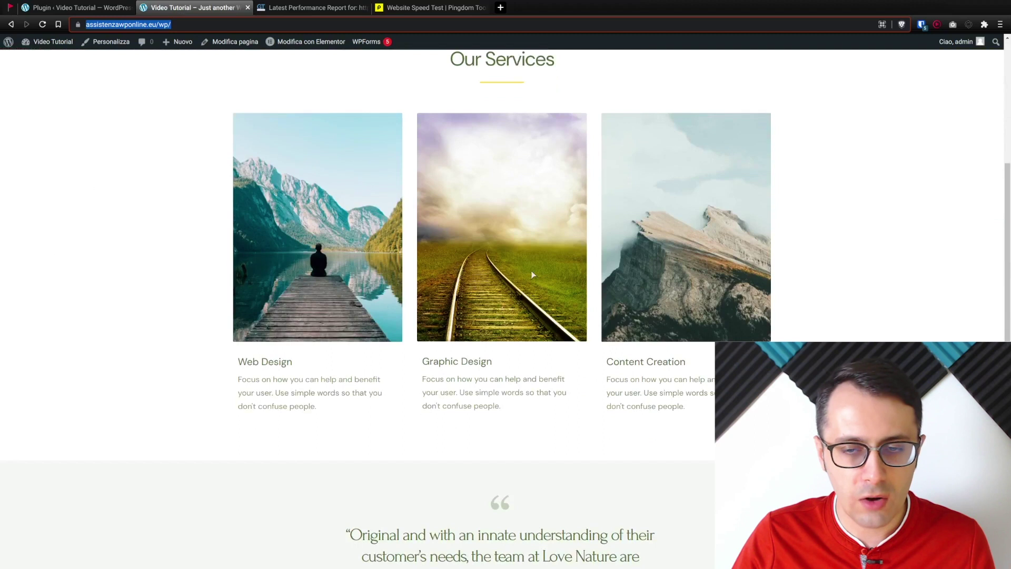
pyautogui.scroll(-2, 533, 275)
pyautogui.scroll(-2, 264, 246)
pyautogui.scroll(-3, 193, 233)
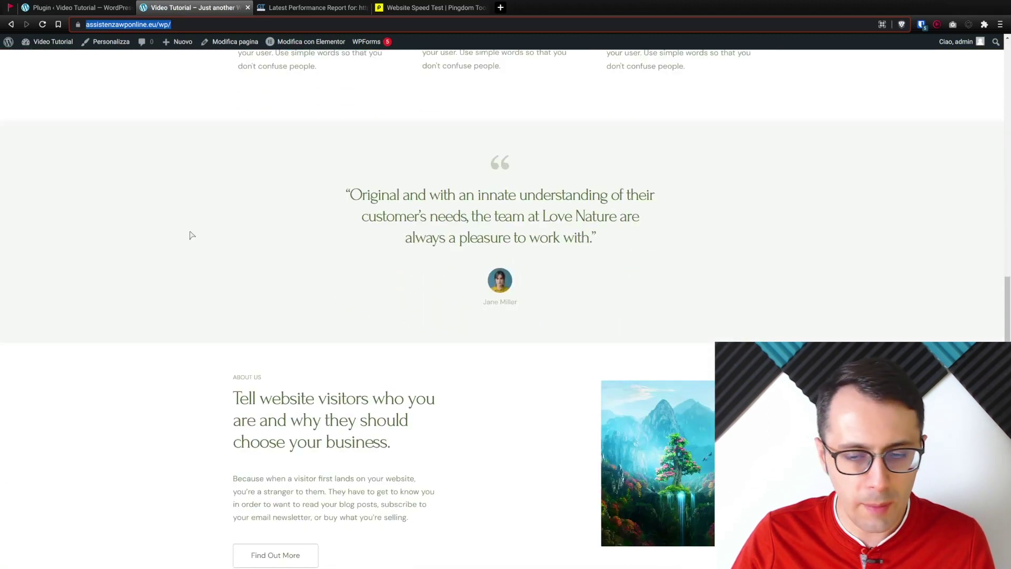
pyautogui.scroll(-3, 235, 298)
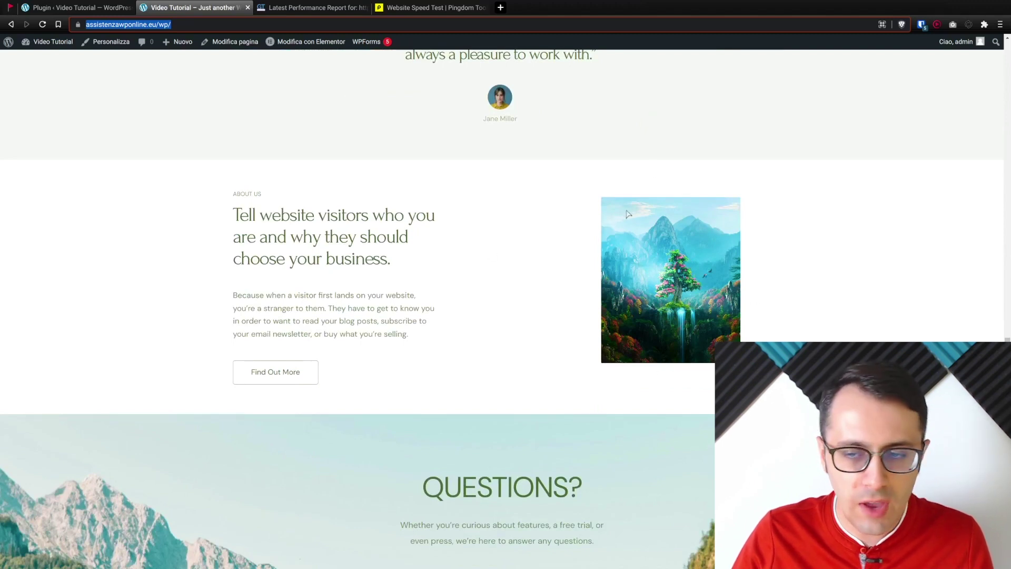
pyautogui.scroll(-1, 490, 219)
pyautogui.scroll(3, 525, 331)
pyautogui.scroll(-2, 493, 336)
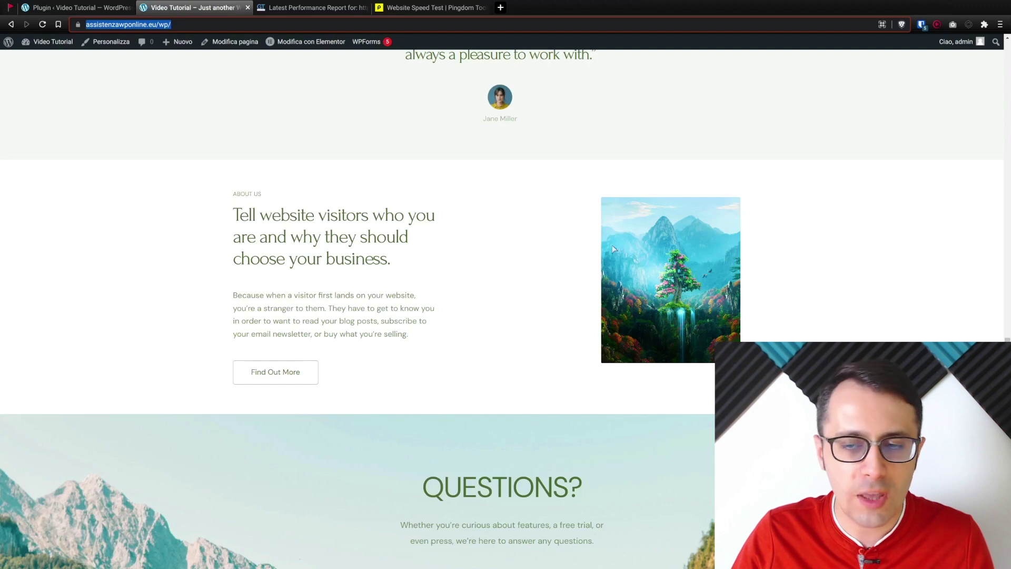
pyautogui.scroll(2, 426, 259)
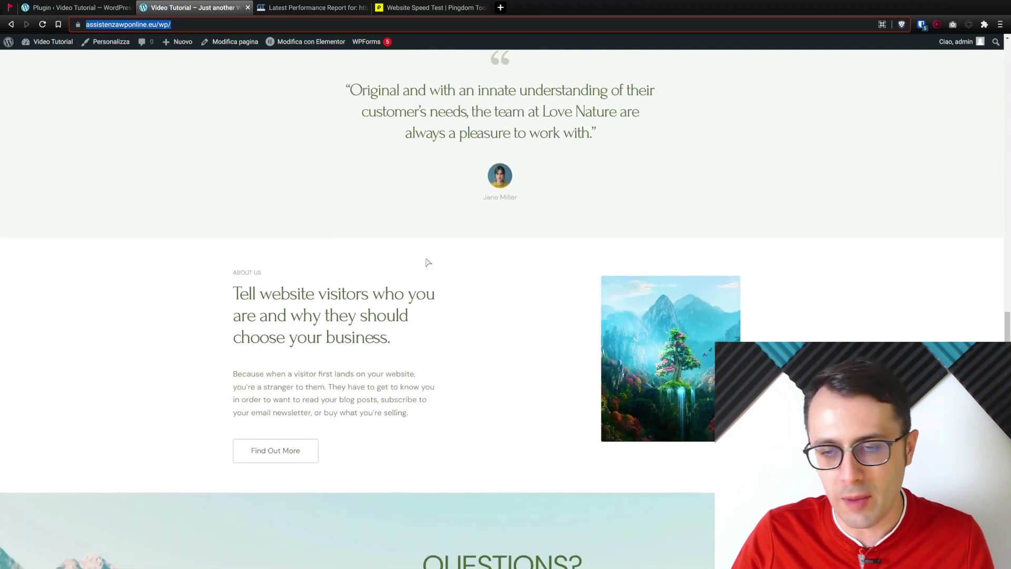
pyautogui.scroll(3, 428, 262)
pyautogui.scroll(1, 382, 244)
pyautogui.click(310, 7)
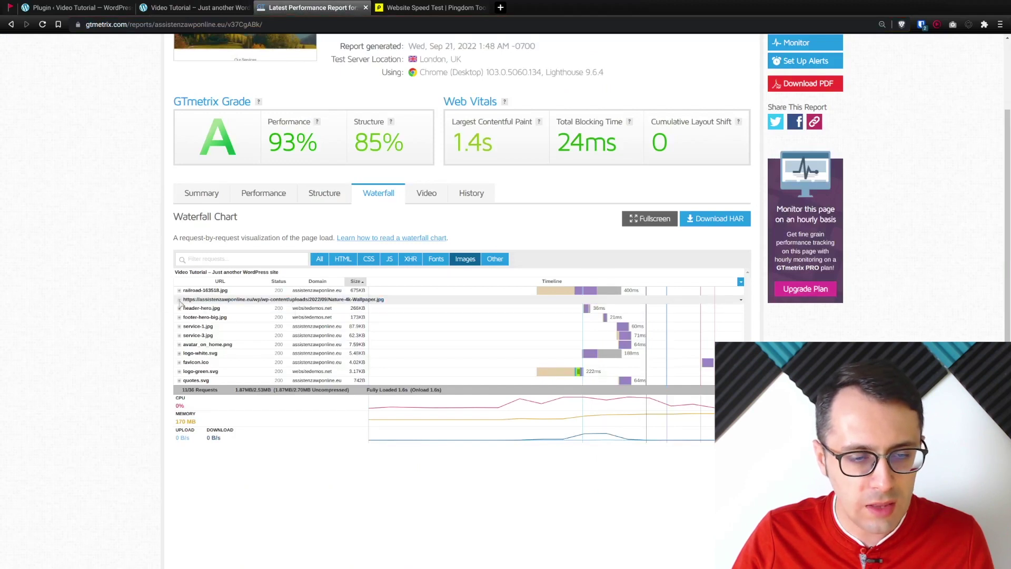
# Preview Nature-4k-Wallpaper.jpg in GTmetrix, then scroll the homepage to About Us.
pyautogui.click(179, 299)
pyautogui.click(236, 310)
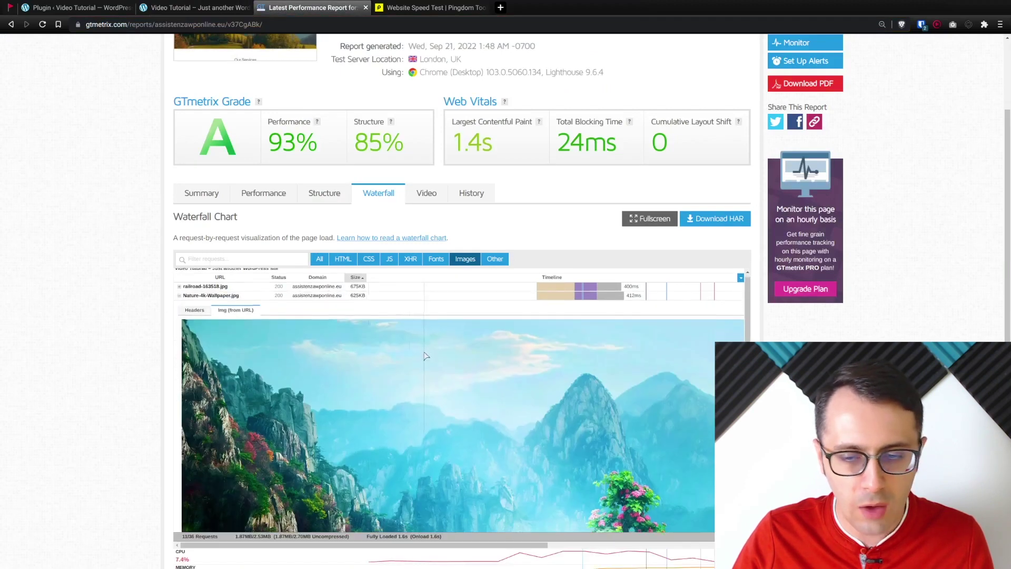
pyautogui.scroll(-2, 426, 356)
pyautogui.scroll(1, 381, 387)
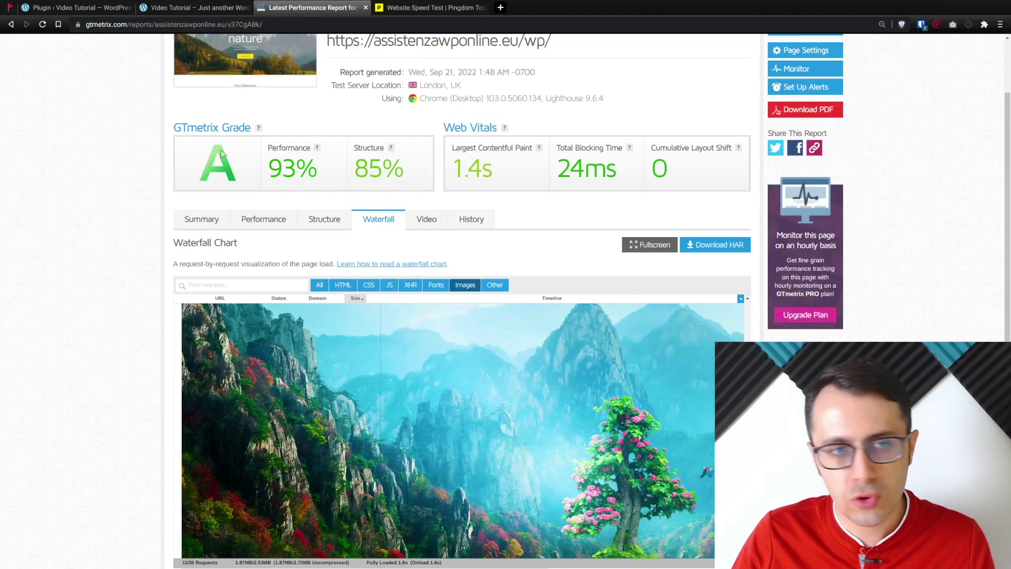
pyautogui.click(177, 7)
pyautogui.scroll(-4, 393, 223)
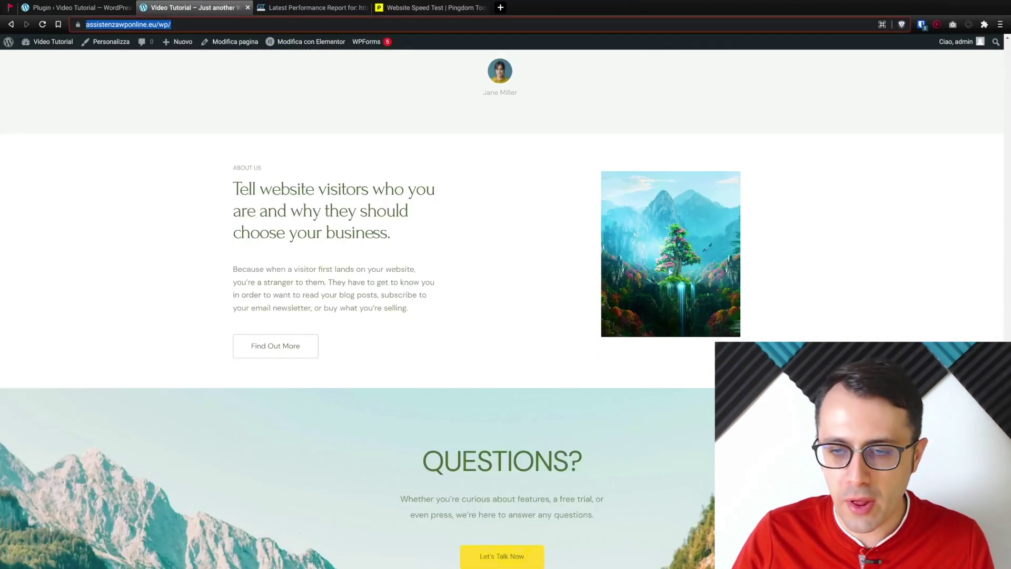
# Inspect the About Us image: 1920 × 1080, 640 kB, shown at 283 × 336.
pyautogui.rightClick(655, 240)
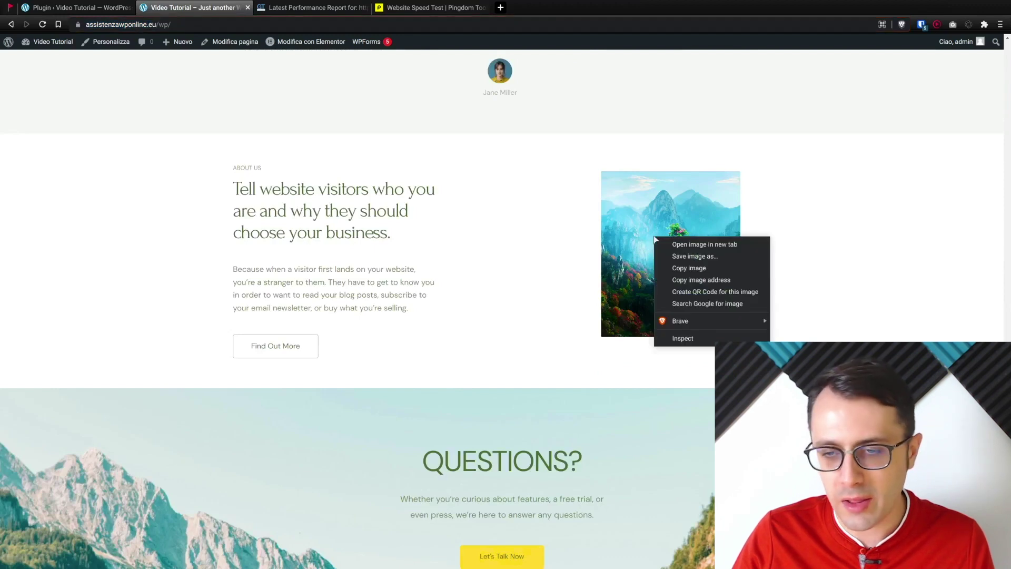
pyautogui.click(683, 339)
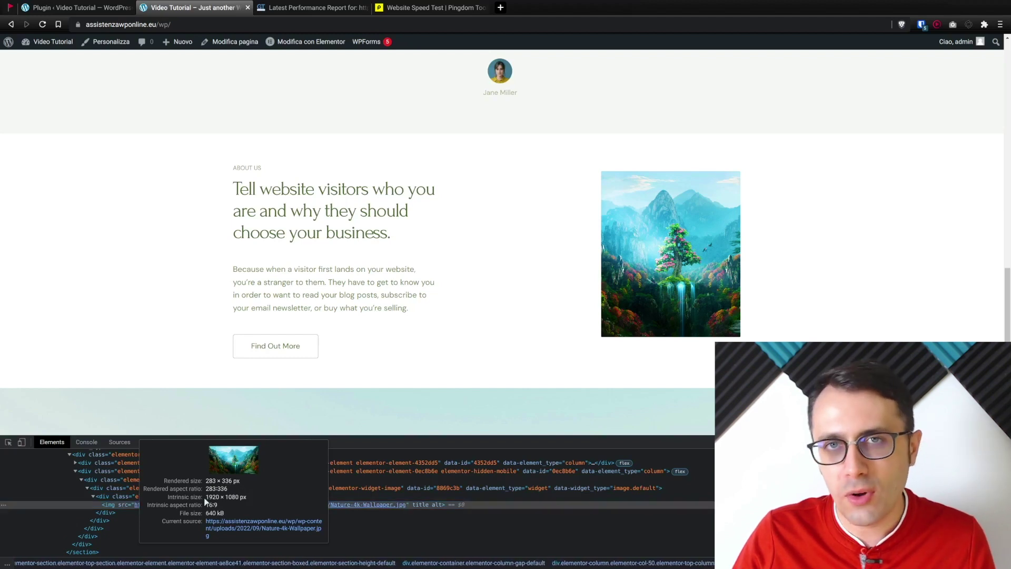
pyautogui.moveTo(118, 504)
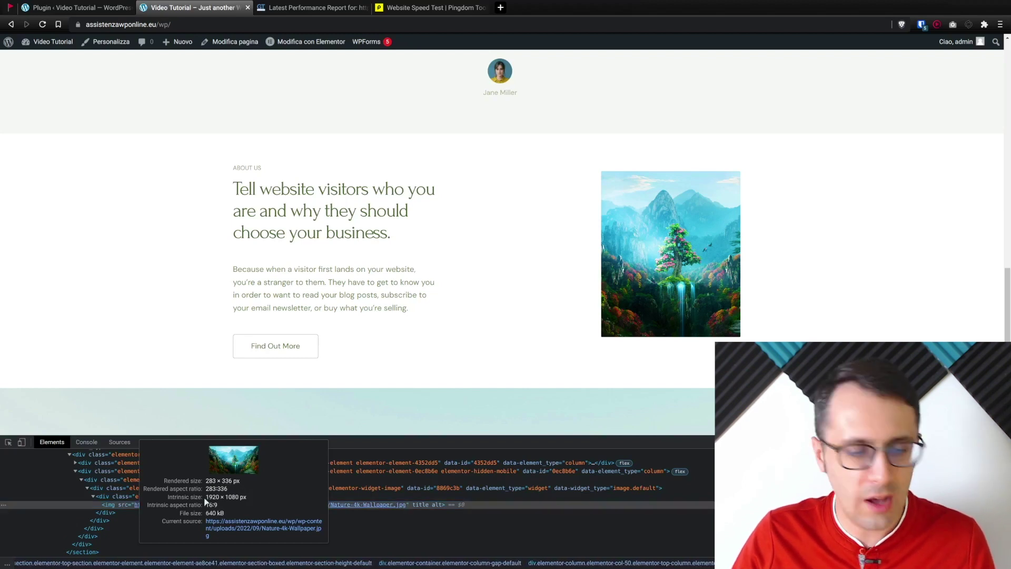
pyautogui.moveTo(205, 498); pyautogui.dragTo(219, 498)
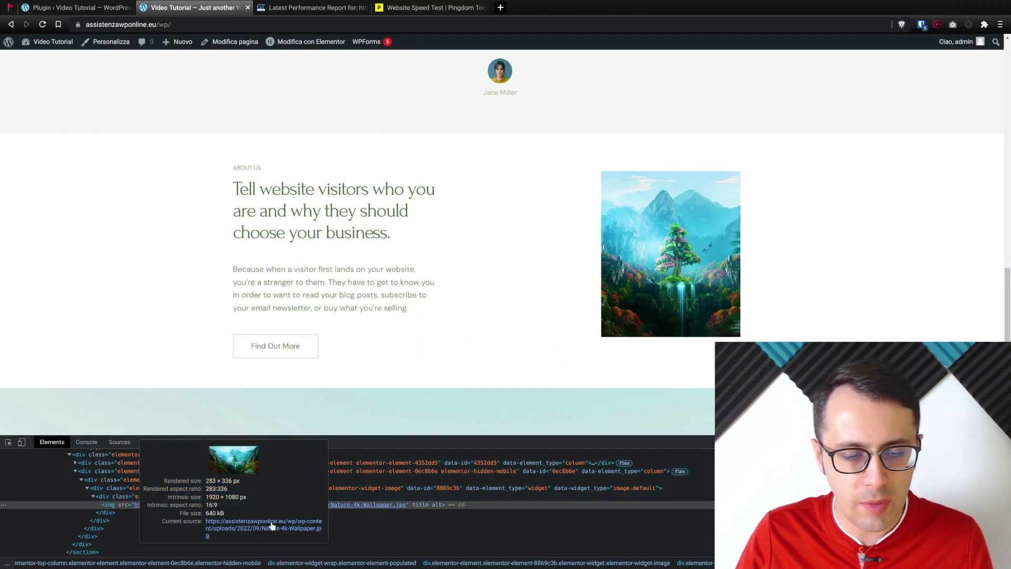
pyautogui.click(267, 528)
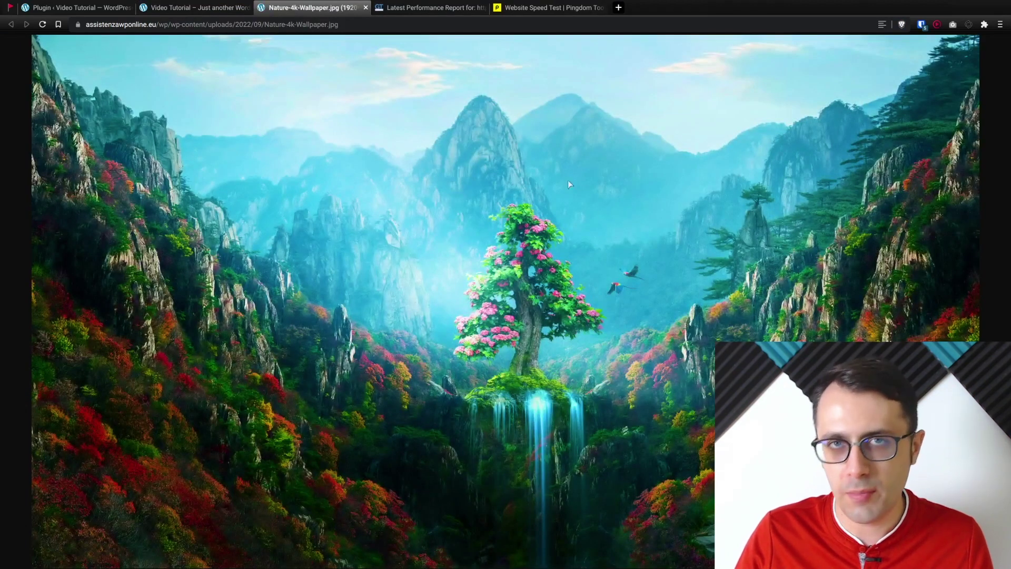
pyautogui.rightClick(365, 182)
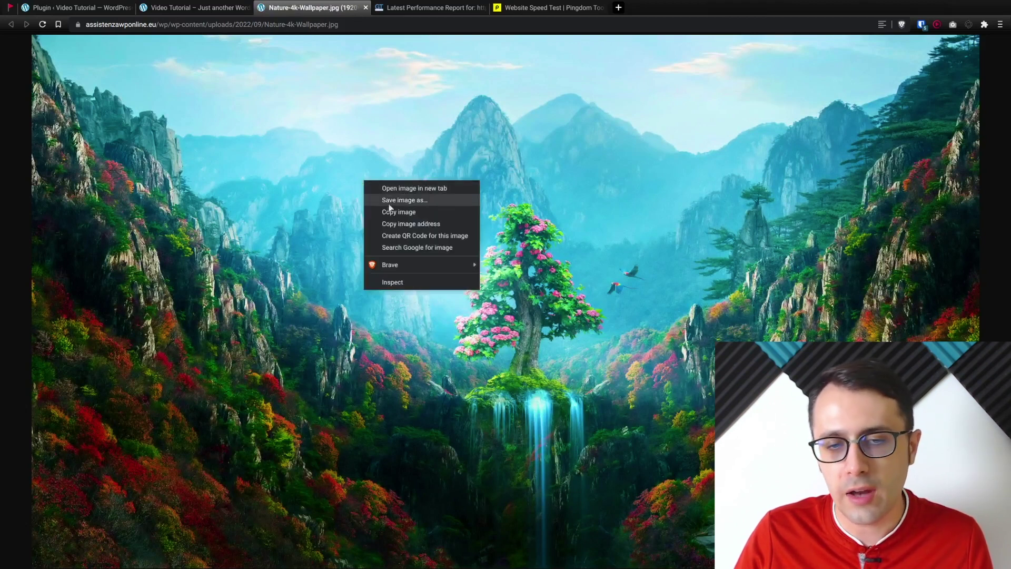
pyautogui.click(427, 201)
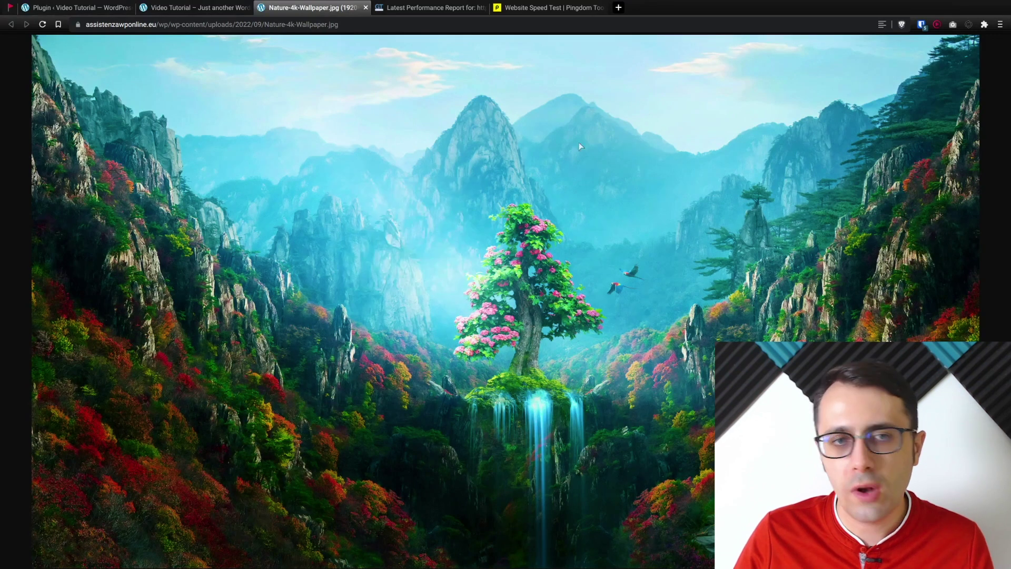
# Close the wallpaper tab and the developer tools to return to the site homepage.
pyautogui.click(366, 7)
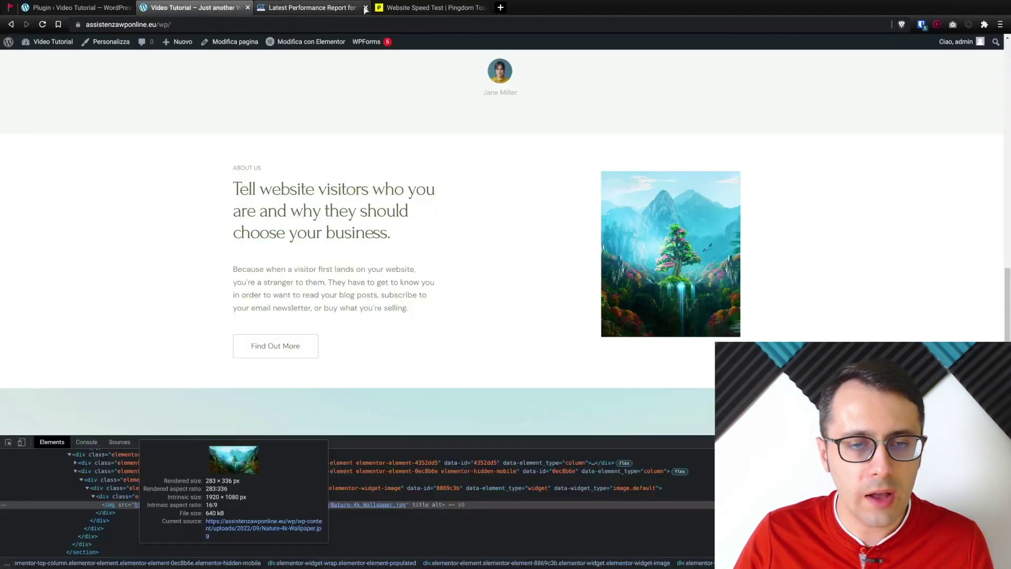
pyautogui.press('F12')
pyautogui.scroll(2, 402, 181)
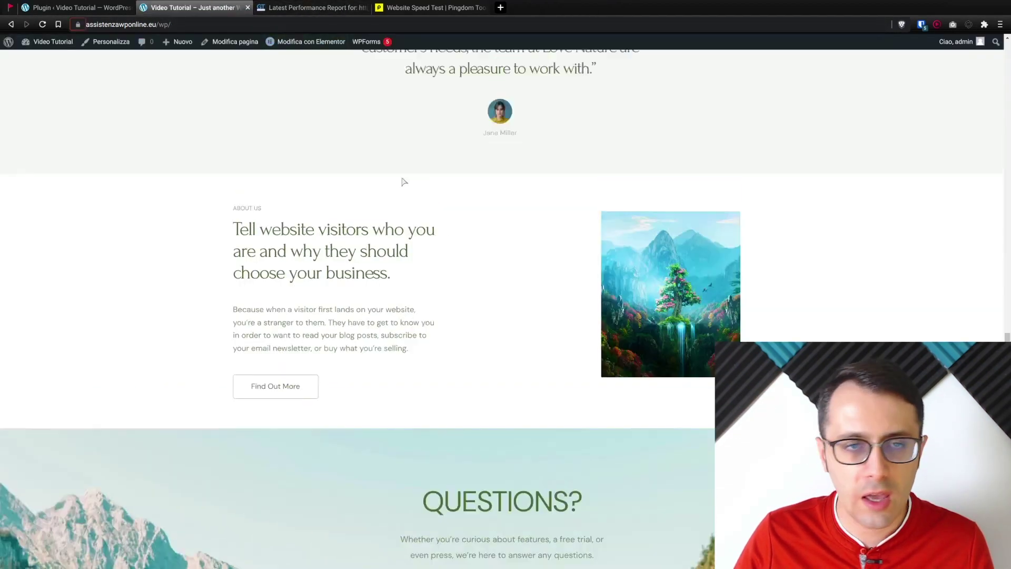
pyautogui.scroll(5, 382, 217)
pyautogui.scroll(4, 381, 216)
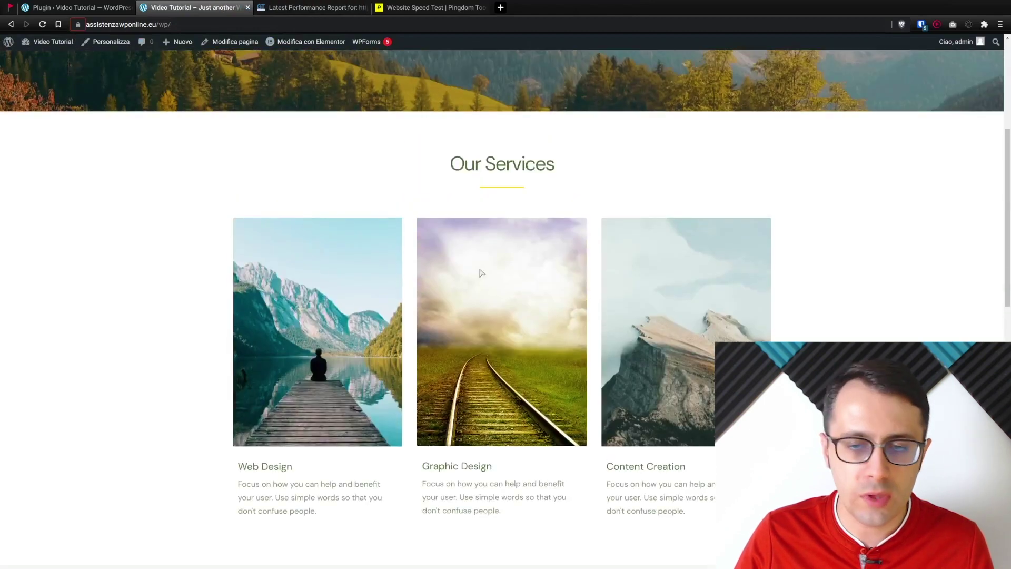
pyautogui.scroll(-3, 399, 135)
# Inspect the 1920 × 1241 railroad image and open railroad-163518.jpg full size in a new tab.
pyautogui.rightClick(516, 201)
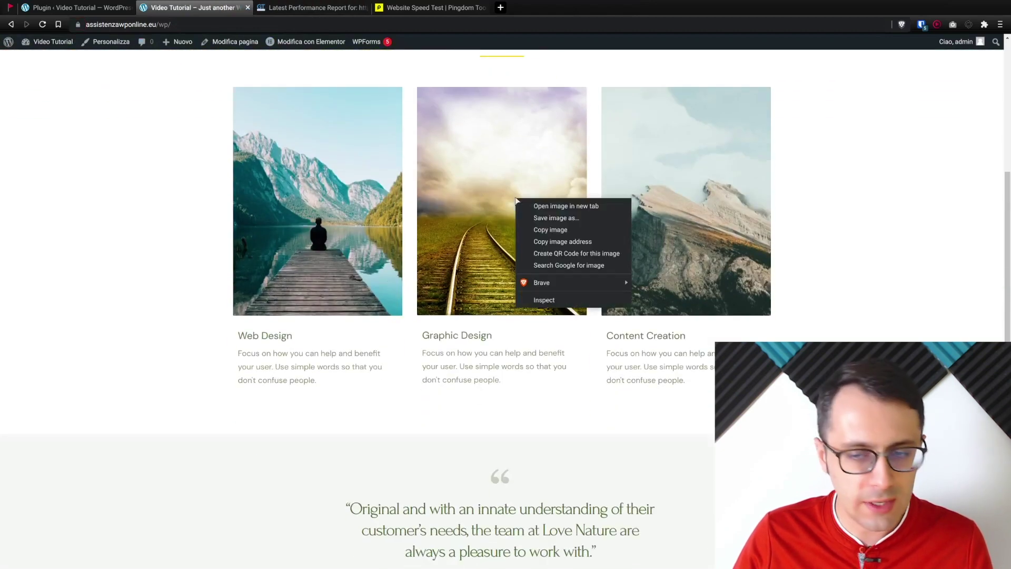
pyautogui.click(566, 305)
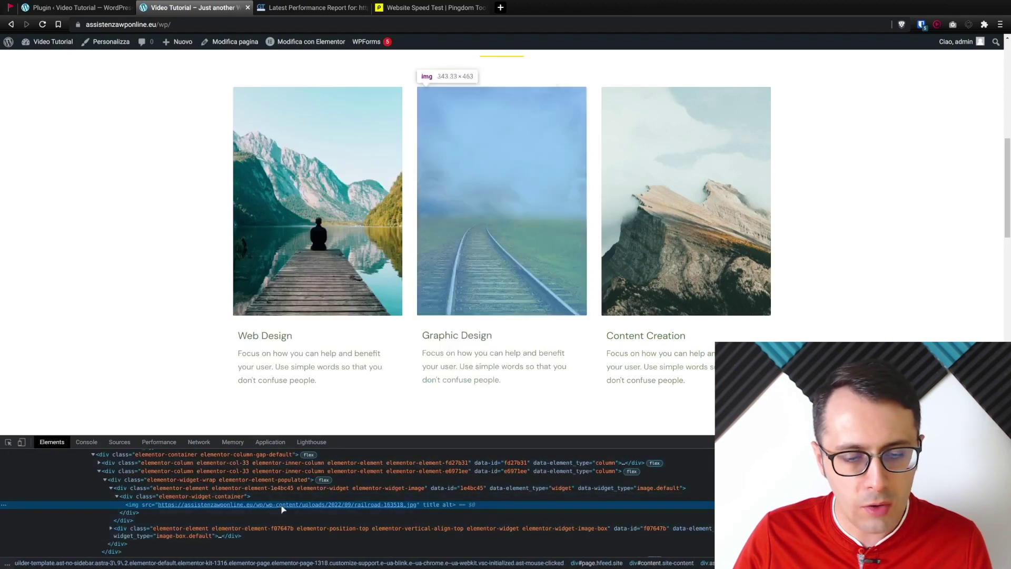
pyautogui.moveTo(158, 504)
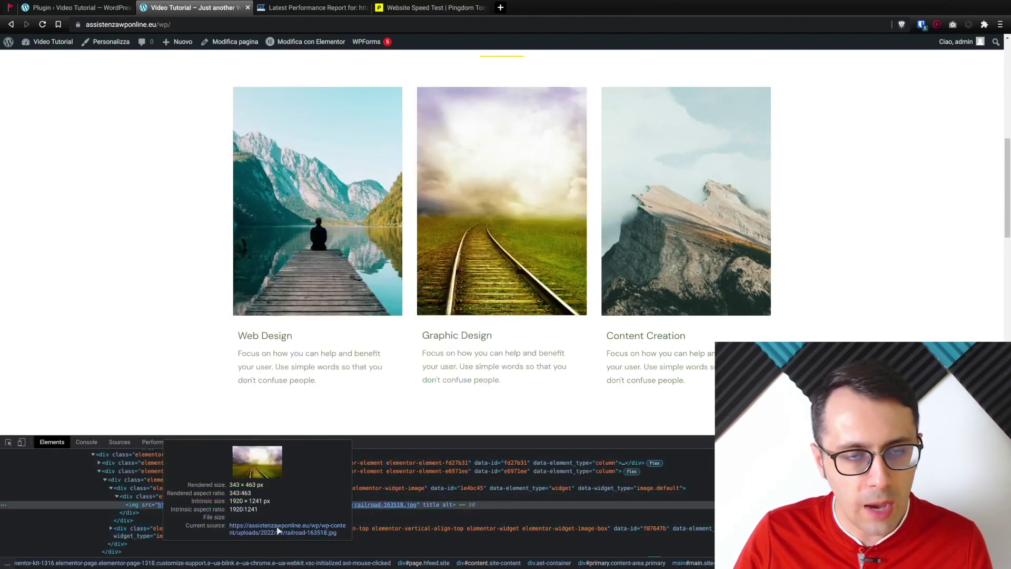
pyautogui.click(278, 529)
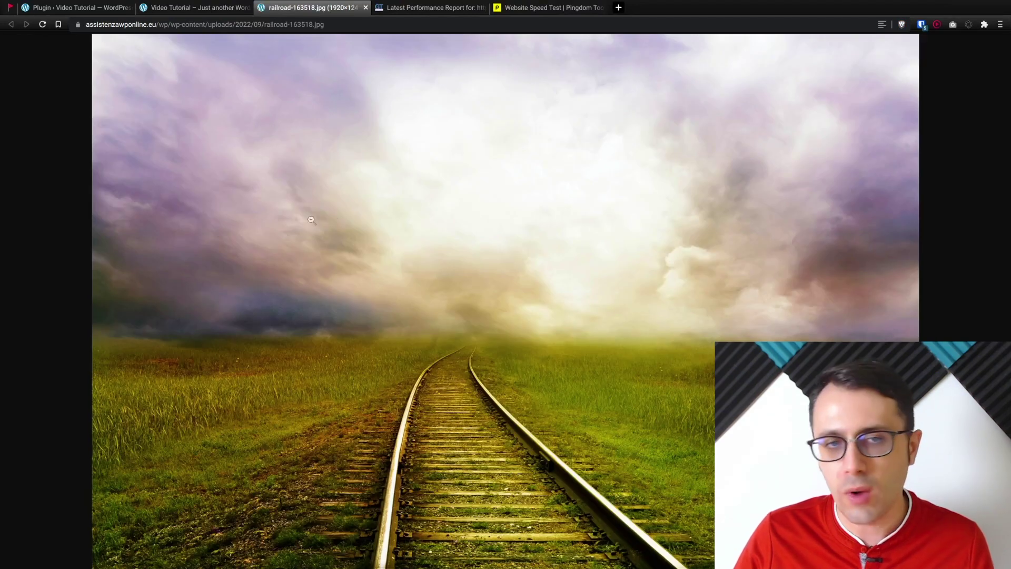
pyautogui.rightClick(430, 318)
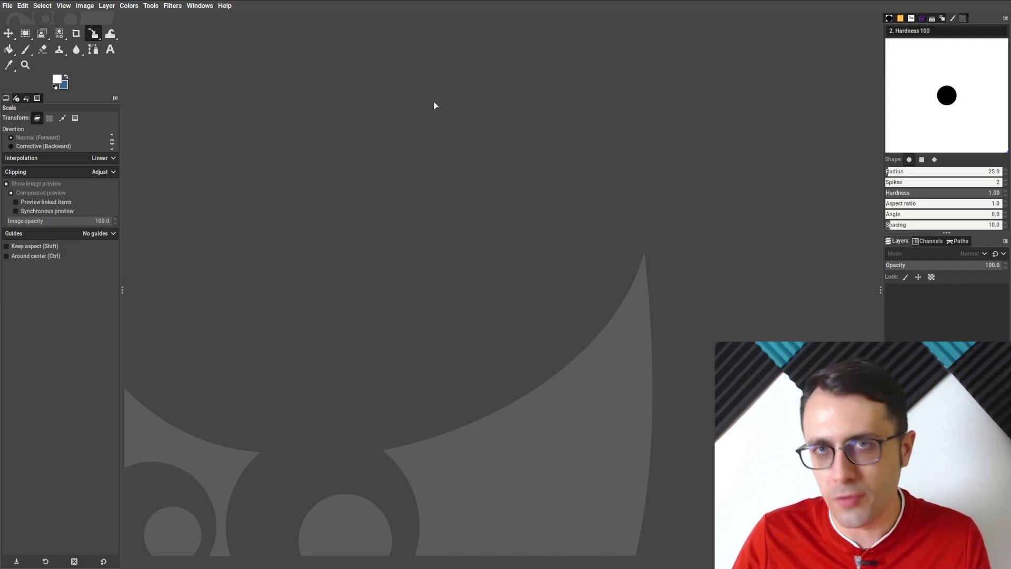
# Open Nature-iPhone-Wallpaper-4k.jpg and resize its canvas to 500 px wide with linked proportions.
pyautogui.click(11, 6)
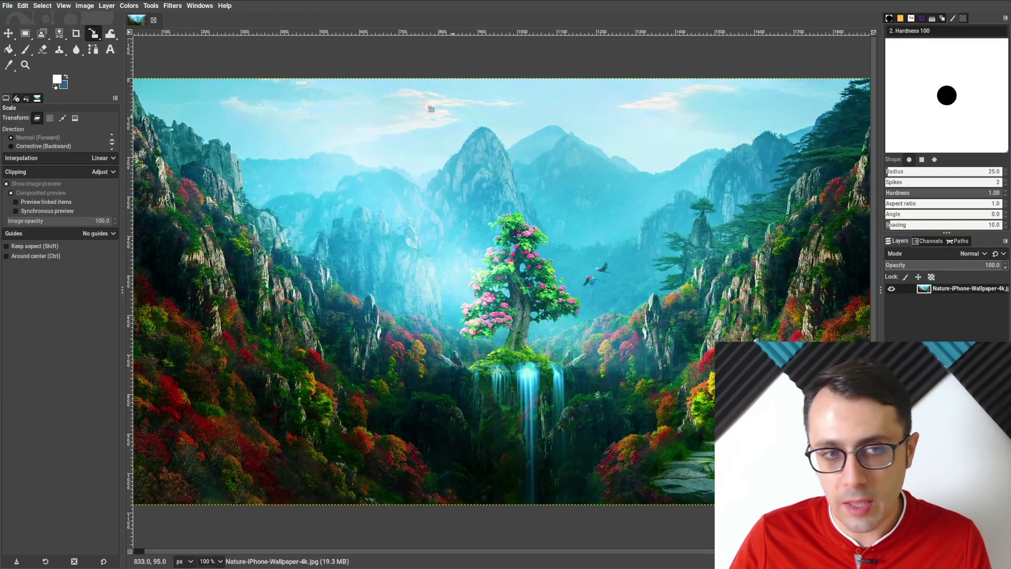
pyautogui.click(83, 6)
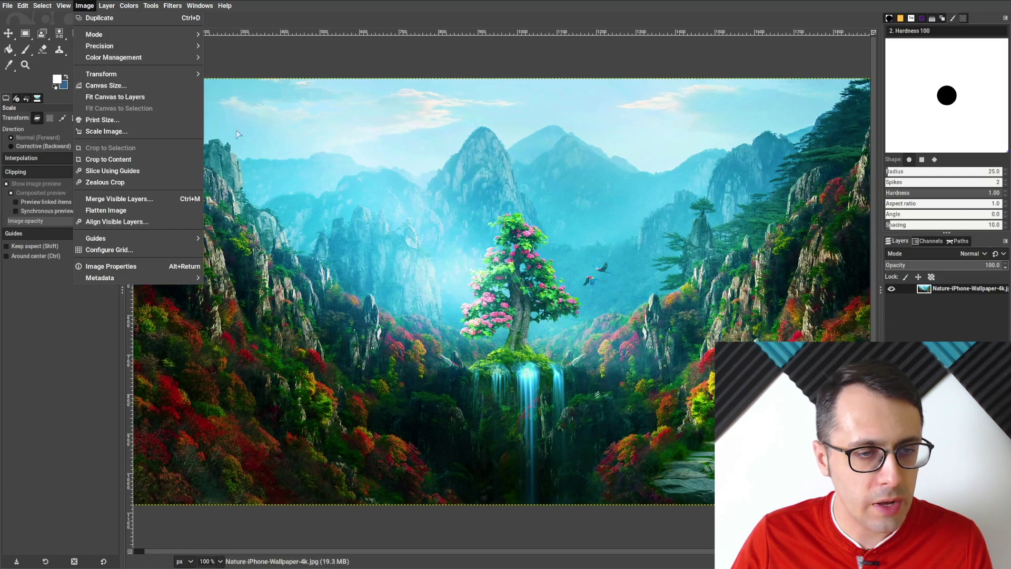
pyautogui.click(98, 85)
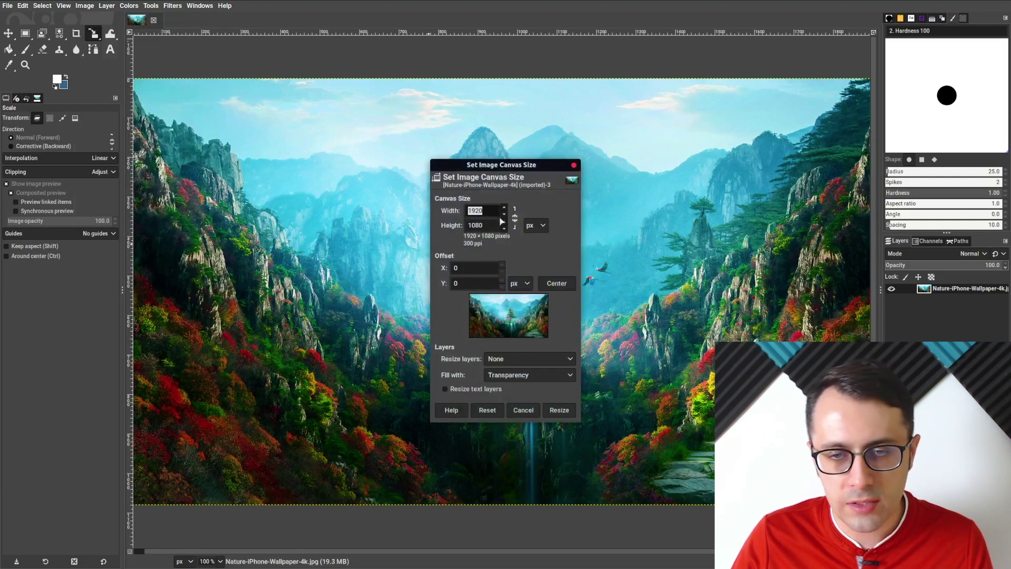
pyautogui.click(515, 218)
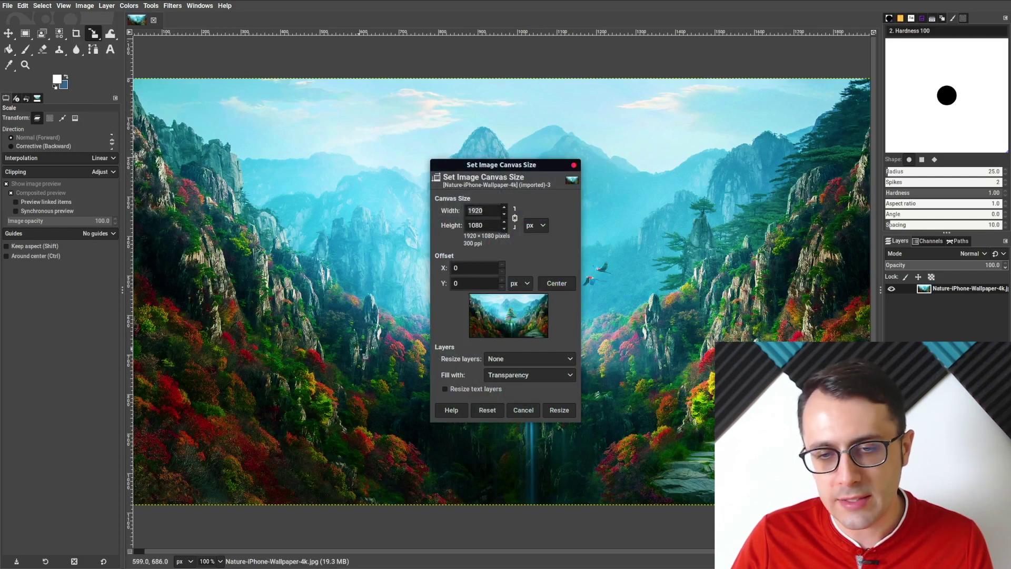
pyautogui.doubleClick(490, 210)
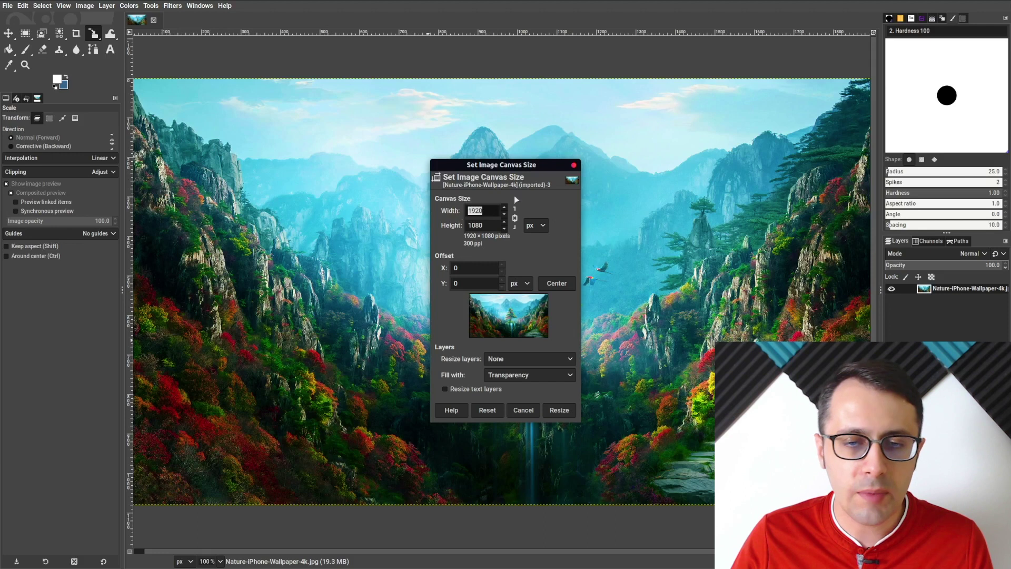
pyautogui.write('500')
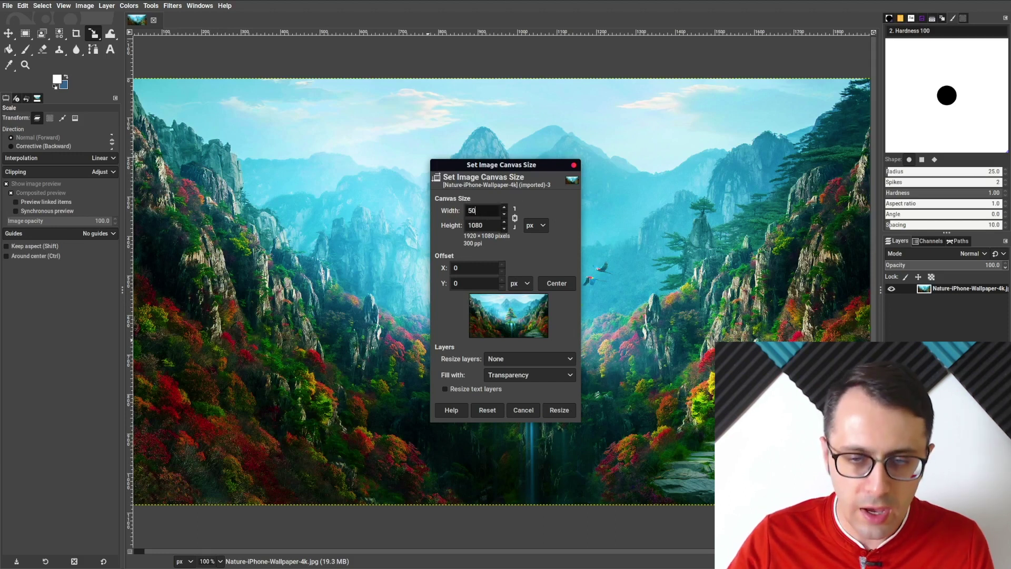
pyautogui.click(559, 409)
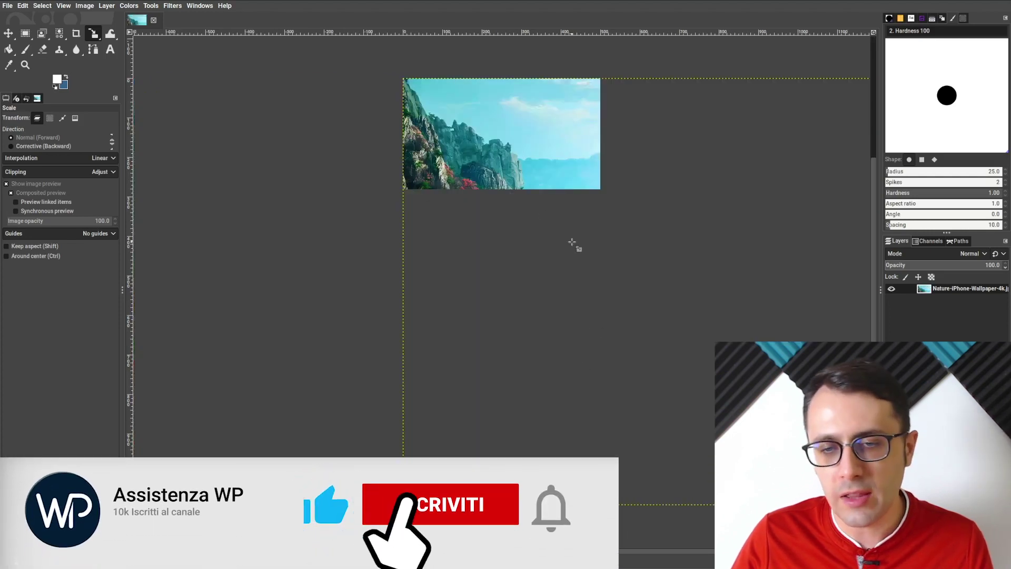
# Scale the wallpaper layer to about 501 × 283 so it fills the 500 × 281 canvas.
pyautogui.click(573, 242)
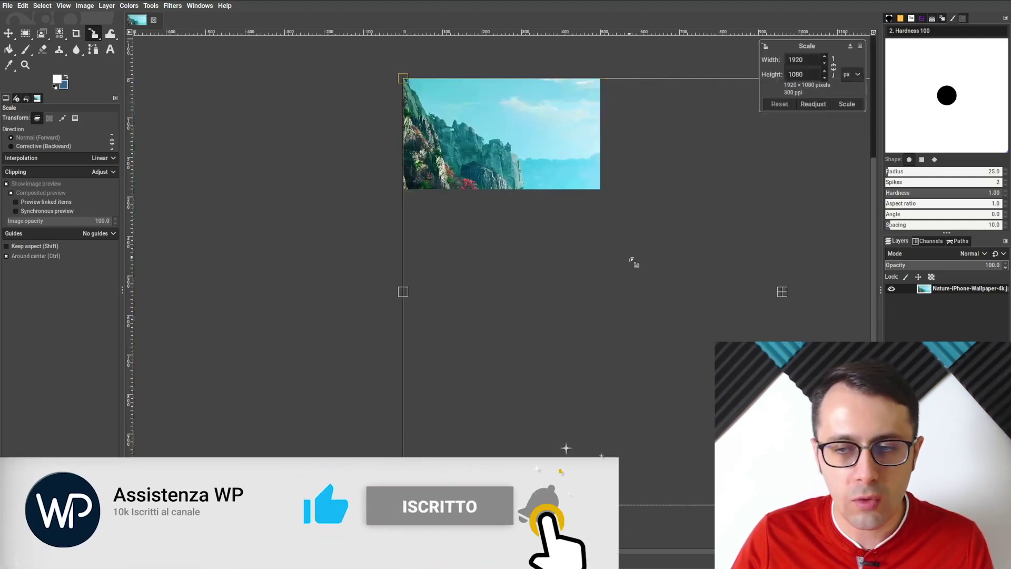
pyautogui.scroll(-4, 652, 273)
pyautogui.scroll(2, 783, 318)
pyautogui.moveTo(662, 305)
pyautogui.mouseDown()
pyautogui.moveTo(366, 128)
pyautogui.moveTo(384, 148)
pyautogui.mouseUp()
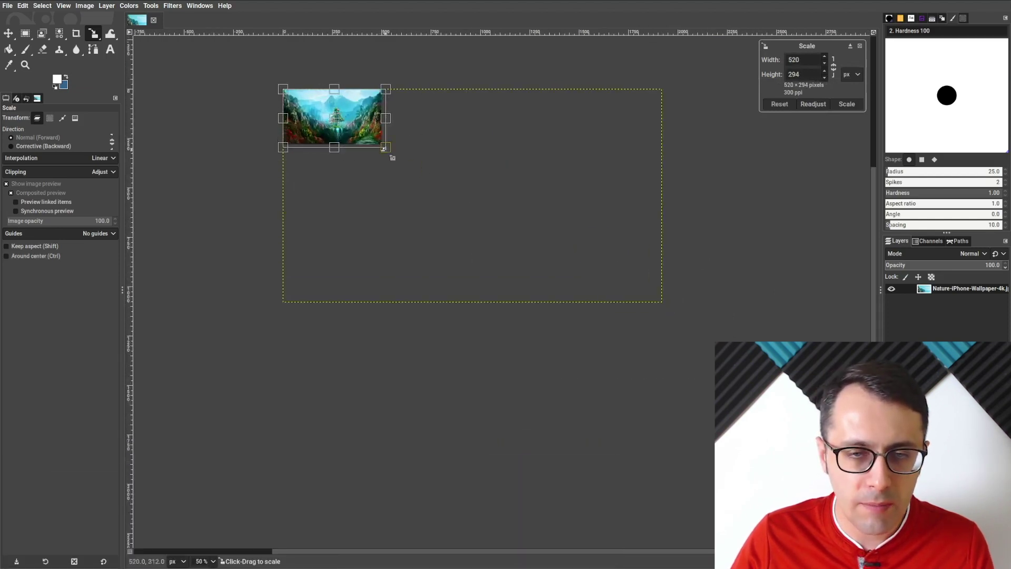
pyautogui.scroll(2, 392, 157)
pyautogui.scroll(-2, 193, 66)
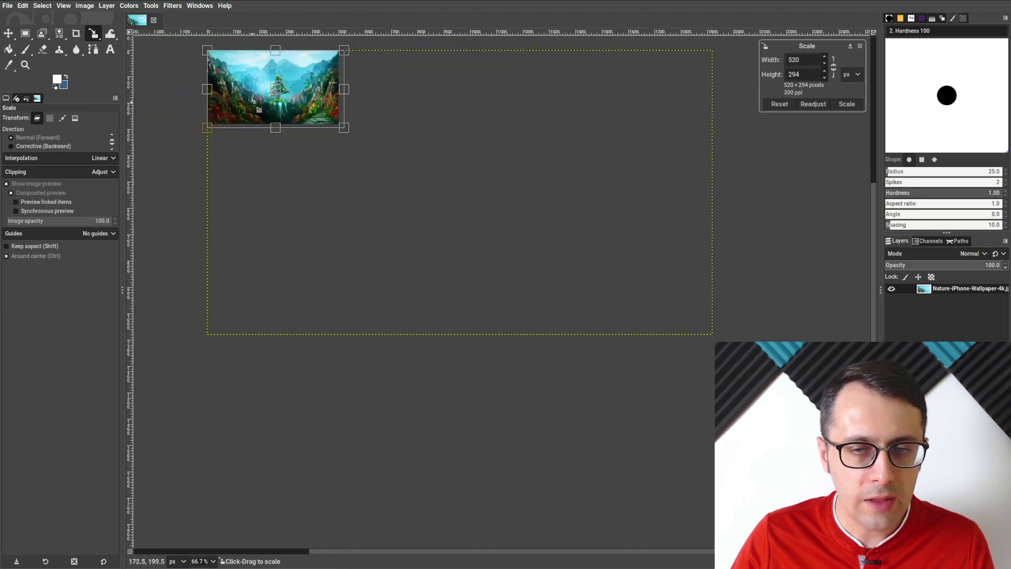
pyautogui.scroll(4, 193, 66)
pyautogui.moveTo(673, 293); pyautogui.dragTo(656, 282)
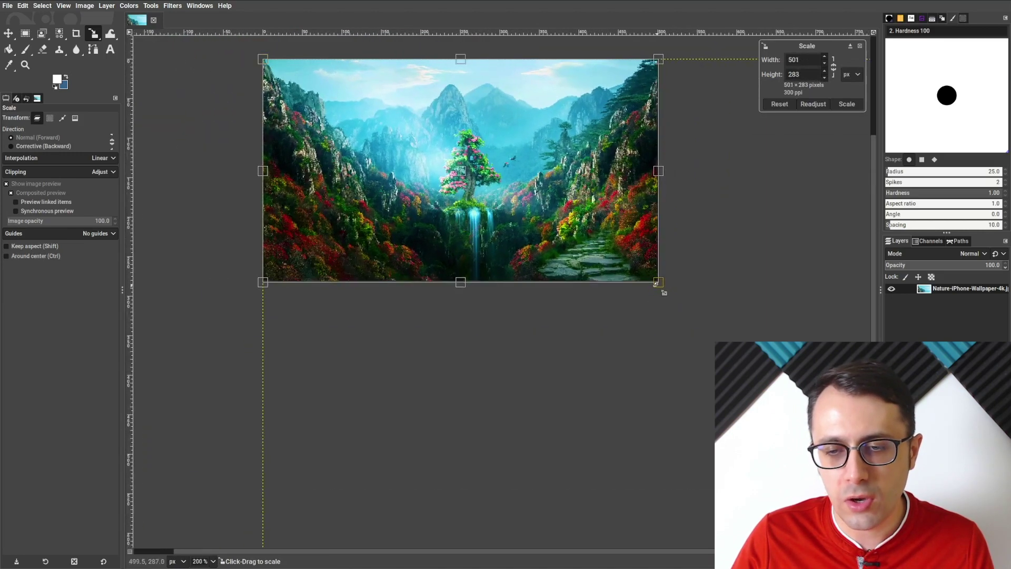
pyautogui.click(847, 104)
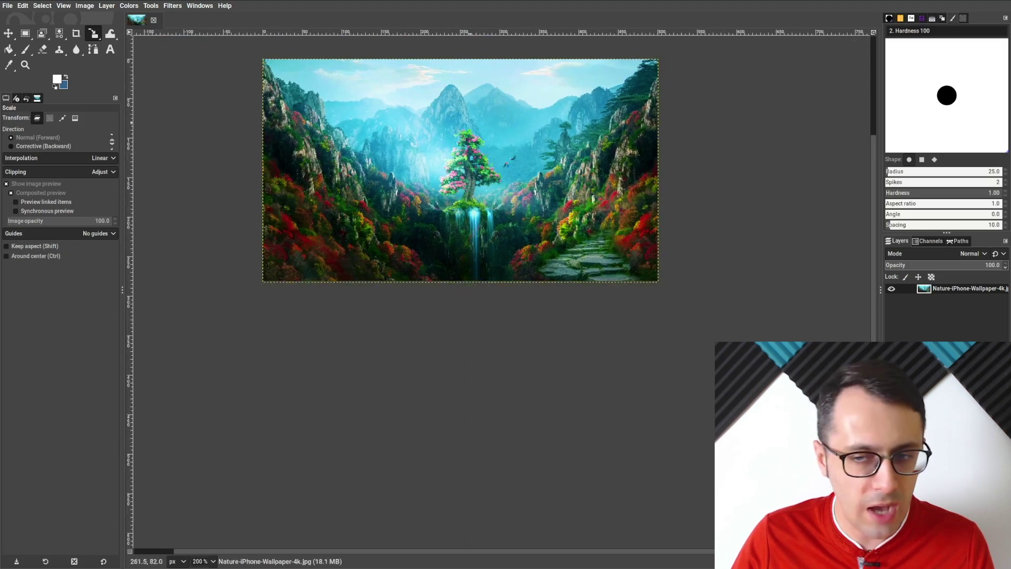
pyautogui.scroll(1, 387, 47)
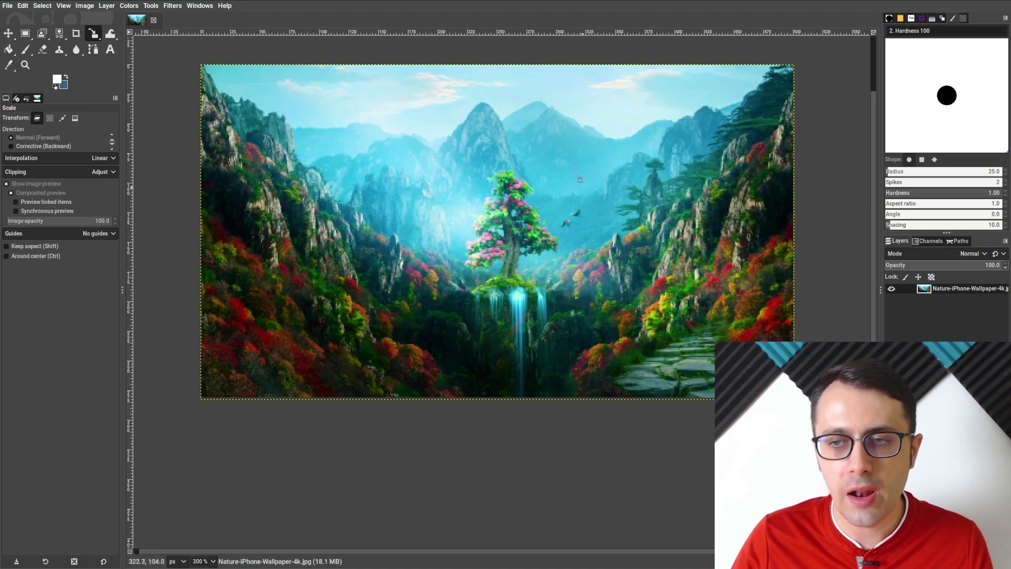
pyautogui.scroll(-1, 471, 197)
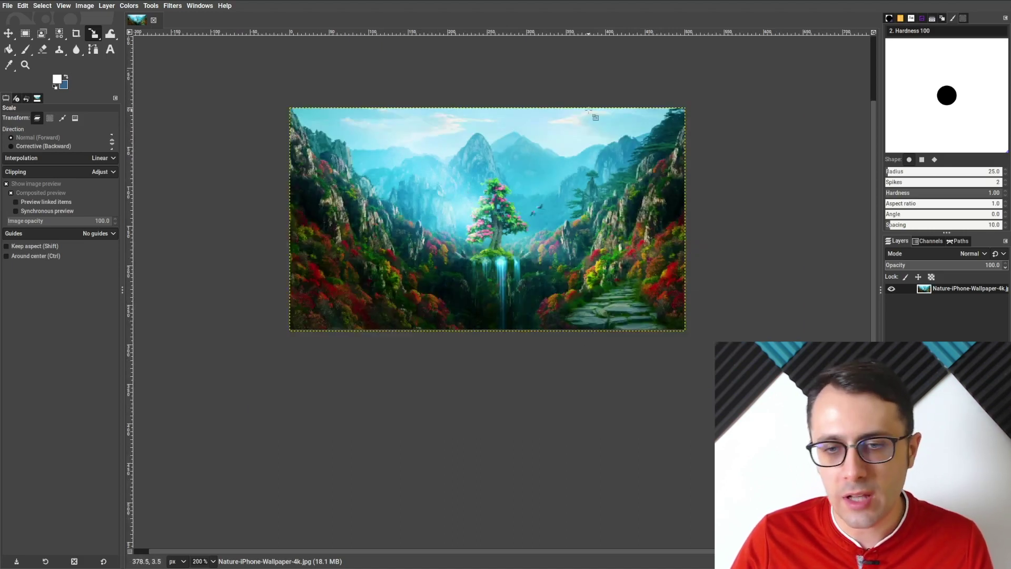
pyautogui.click(7, 6)
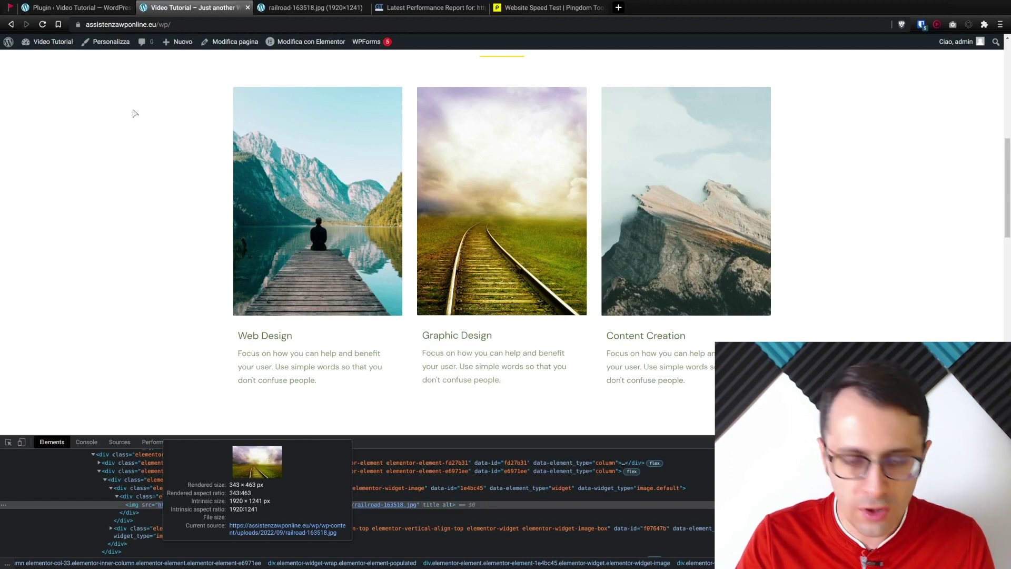
# Load tinypng.com in a new browser tab.
pyautogui.hotkey('ctrl', 't')
pyautogui.write('tin')
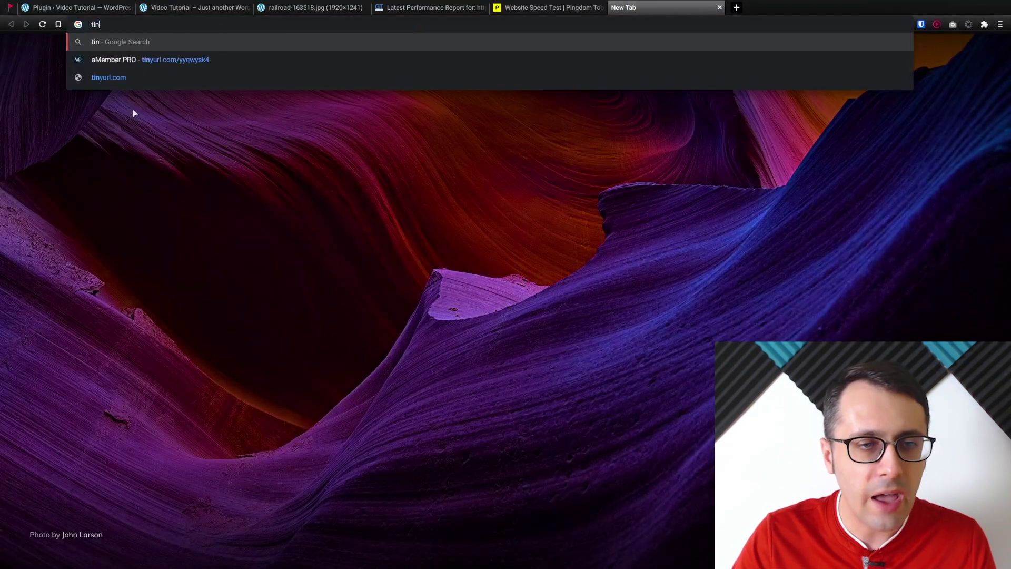
pyautogui.write('y')
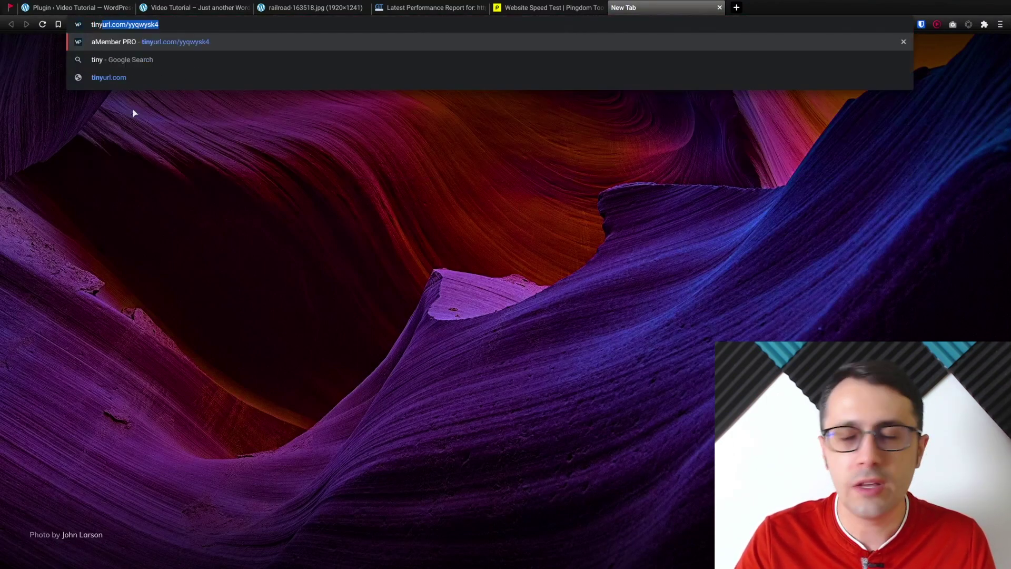
pyautogui.write('png.com')
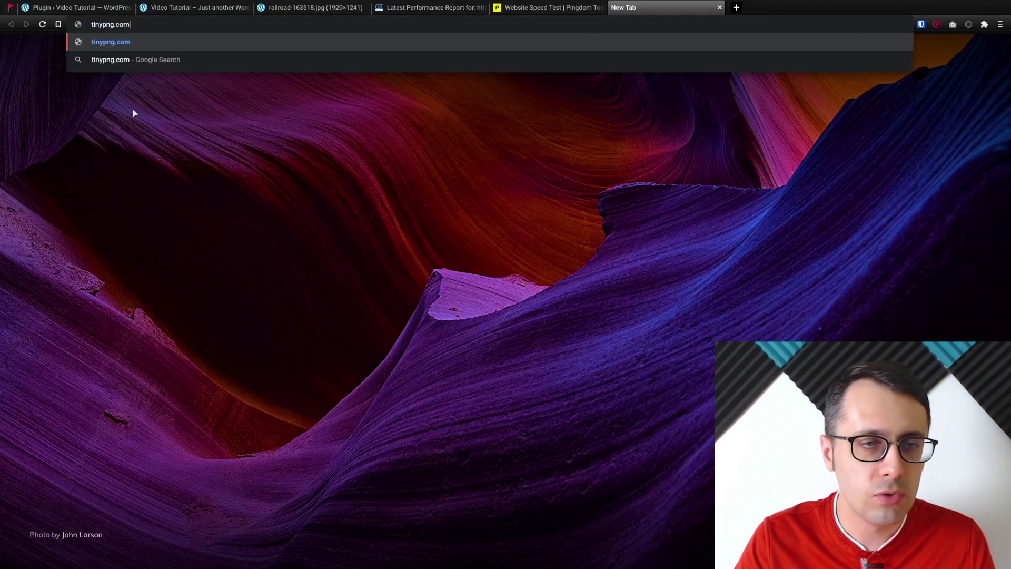
pyautogui.press('Return')
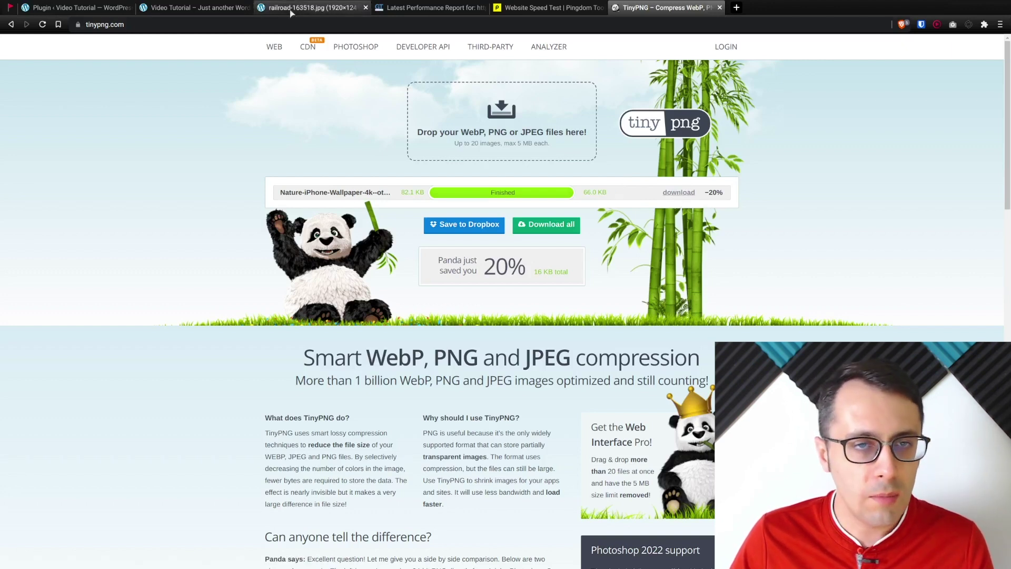
# Open the Home page via Modifica con Elementor, close DevTools, and scroll to About Us.
pyautogui.click(192, 8)
pyautogui.scroll(7, 198, 111)
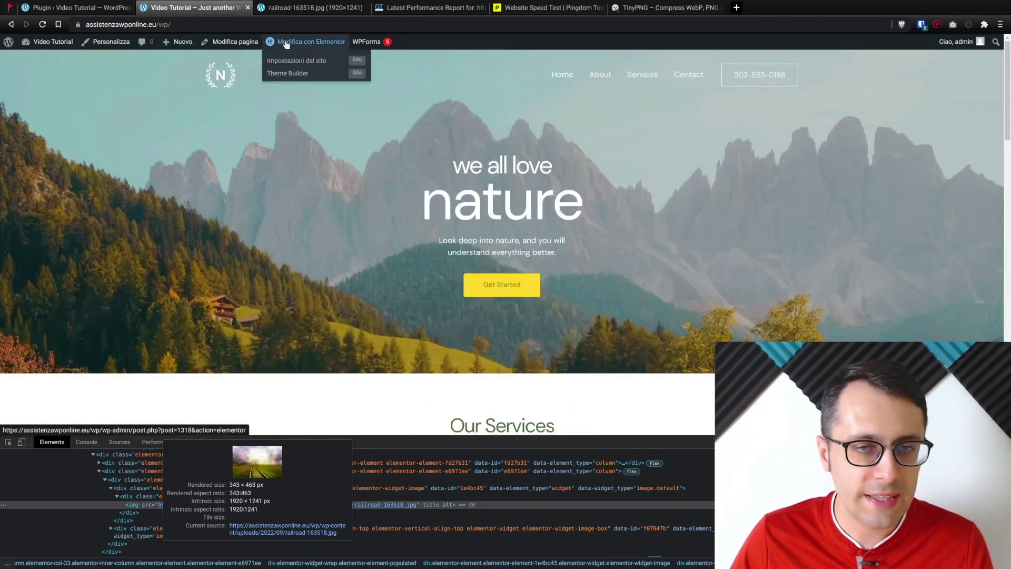
pyautogui.click(303, 42)
pyautogui.press('F12')
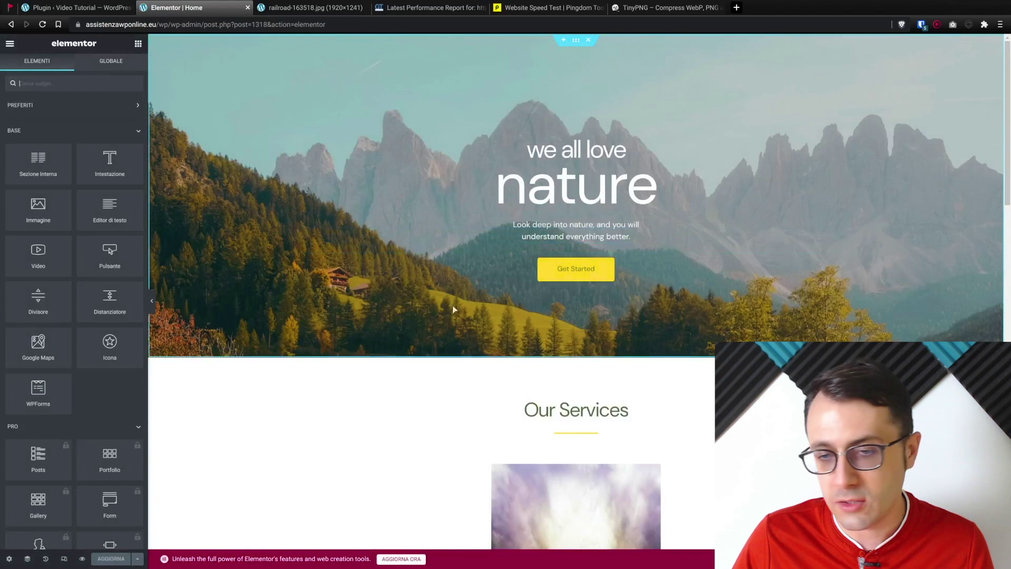
pyautogui.scroll(-1, 456, 299)
pyautogui.scroll(-5, 450, 198)
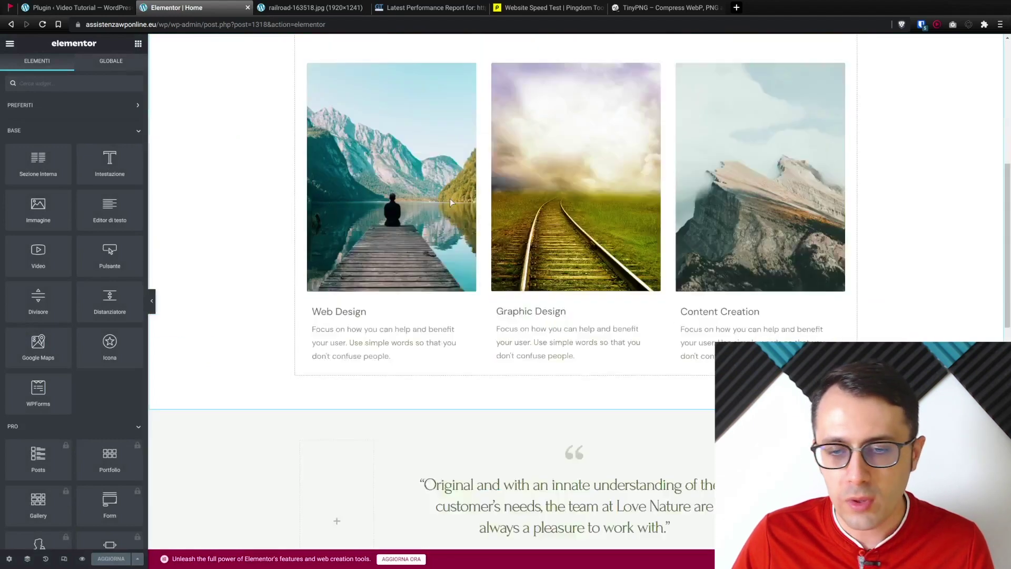
pyautogui.scroll(-5, 451, 201)
pyautogui.scroll(-4, 450, 201)
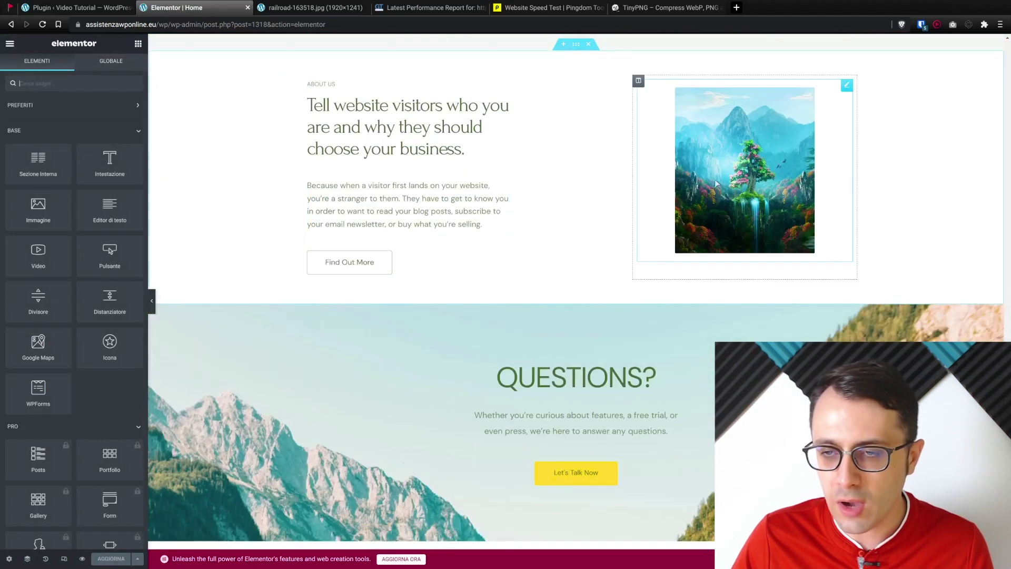
# Upload Nature-iPhone-Wallpaper-4k-ottimizzata.jpg (500 × 281, 64 KB) and insert it as the About Us image.
pyautogui.click(780, 181)
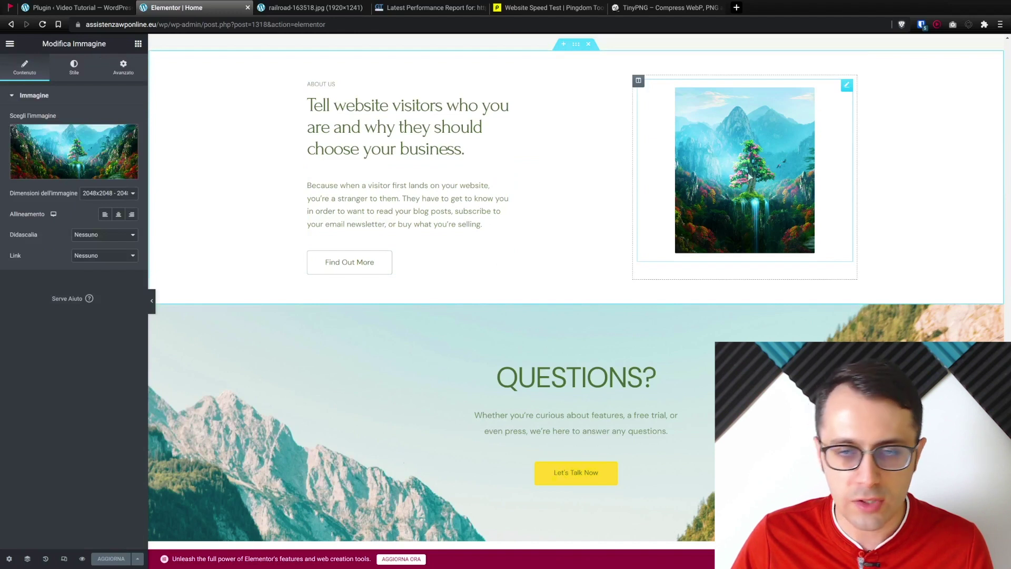
pyautogui.moveTo(73, 151)
pyautogui.click(62, 145)
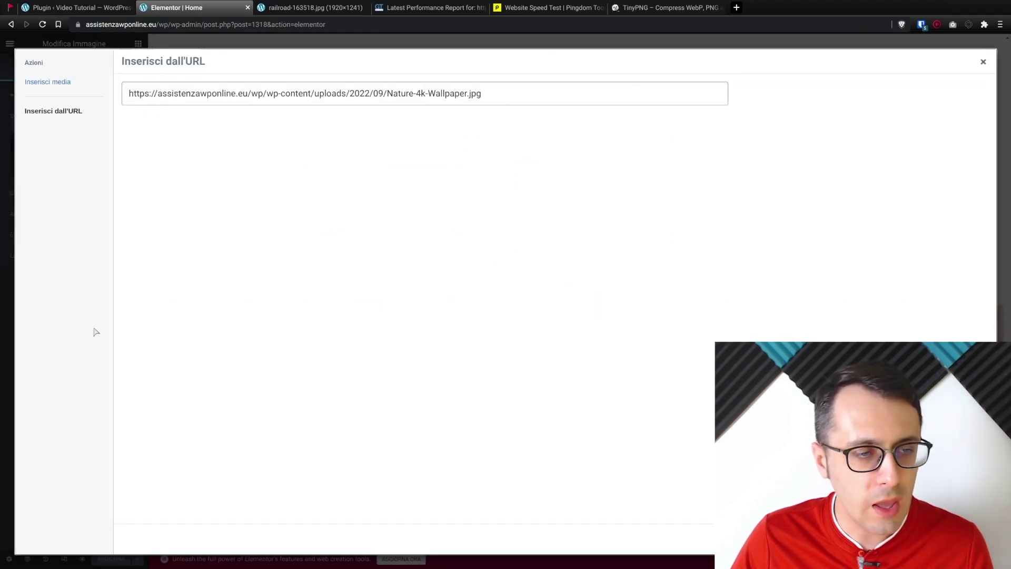
pyautogui.click(61, 84)
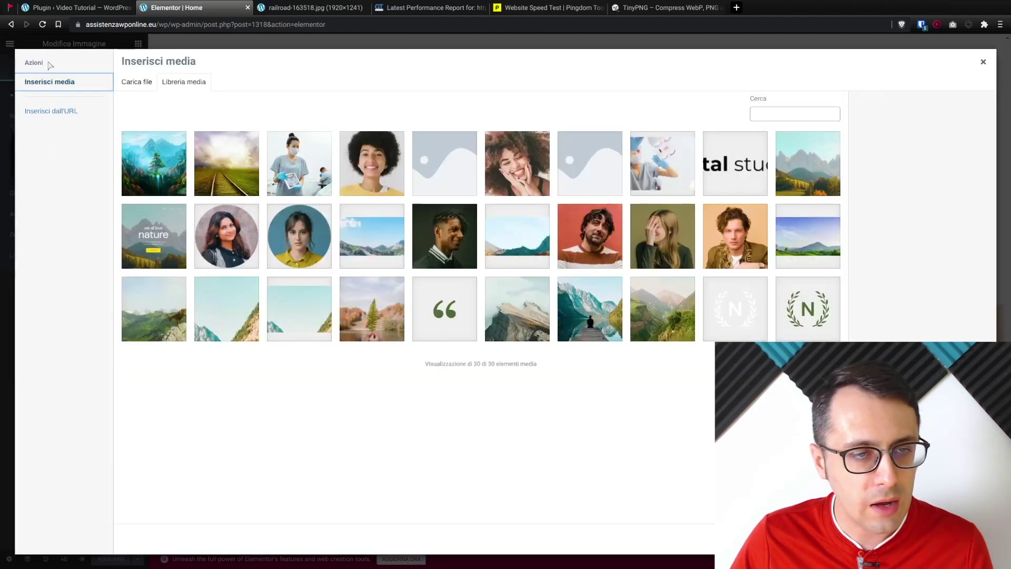
pyautogui.click(135, 83)
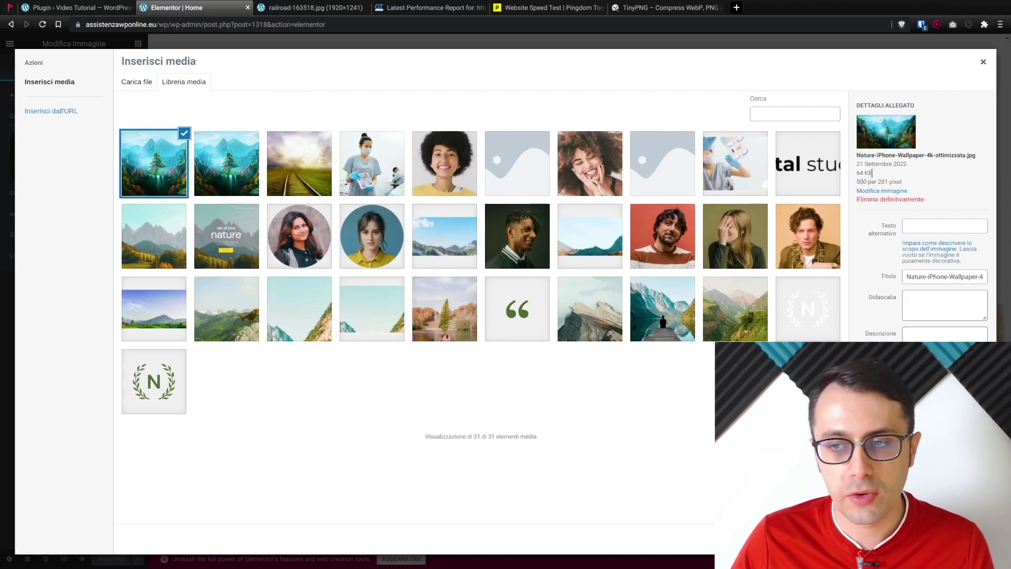
pyautogui.moveTo(860, 182); pyautogui.dragTo(878, 182)
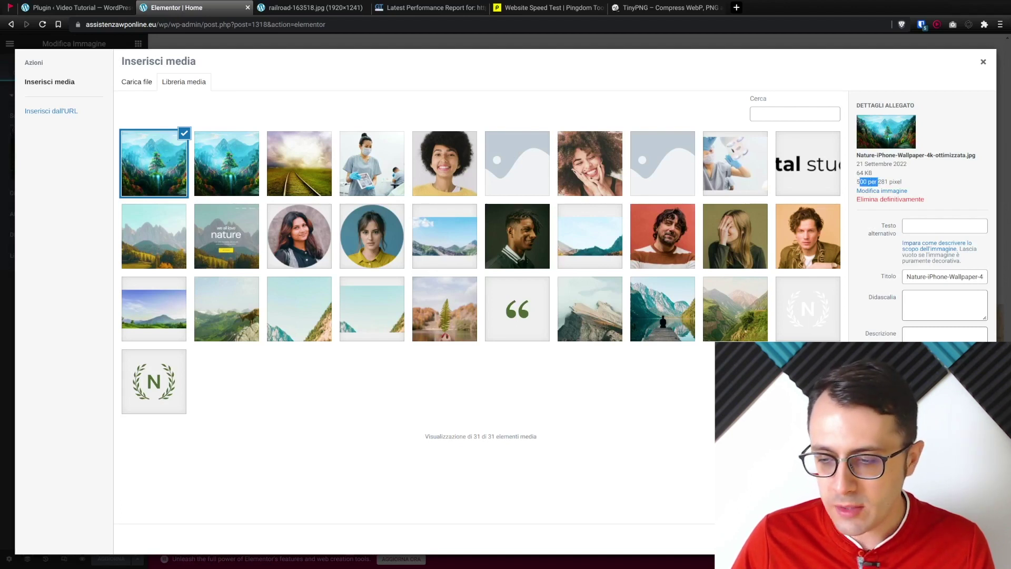
pyautogui.click(958, 538)
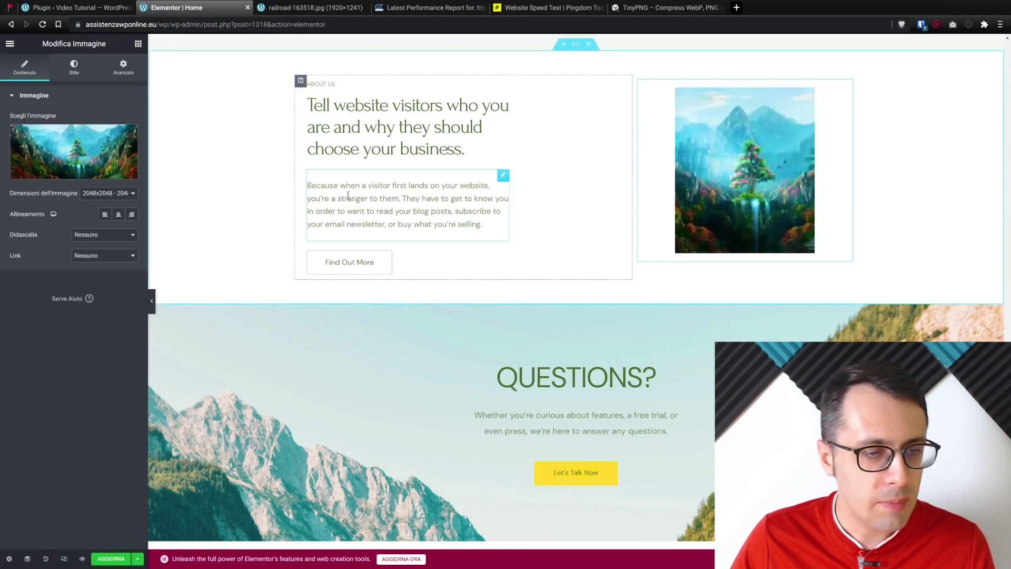
# Set the About Us image size to Pieno, then load assistenzawponline.eu/wp/ in the railroad tab.
pyautogui.click(108, 193)
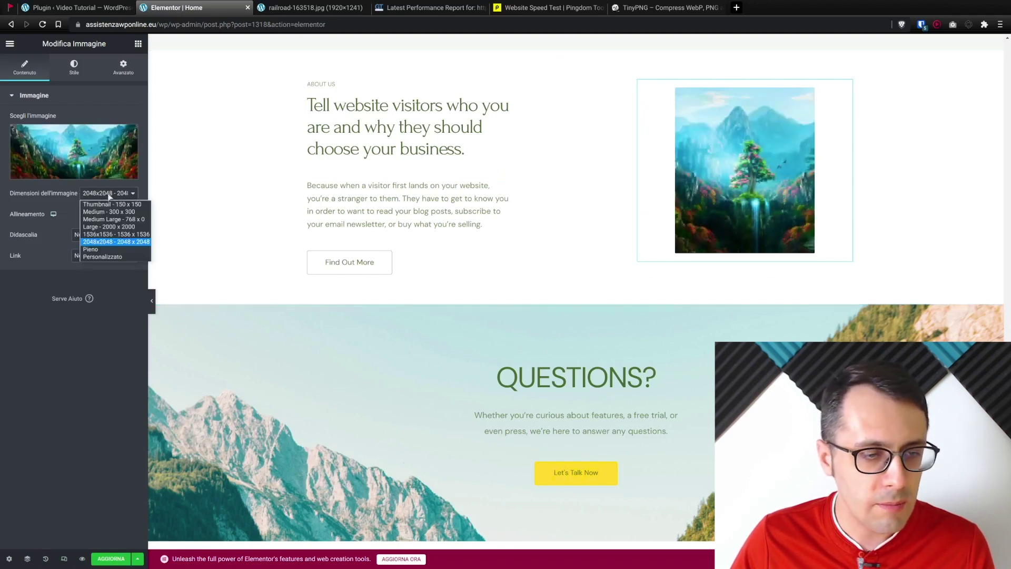
pyautogui.click(108, 249)
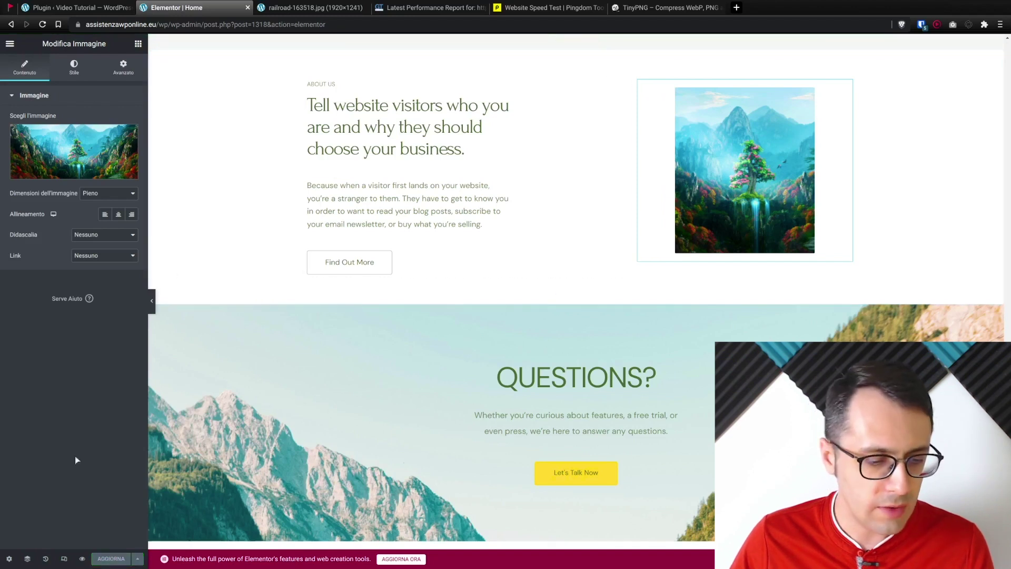
pyautogui.moveTo(407, 205)
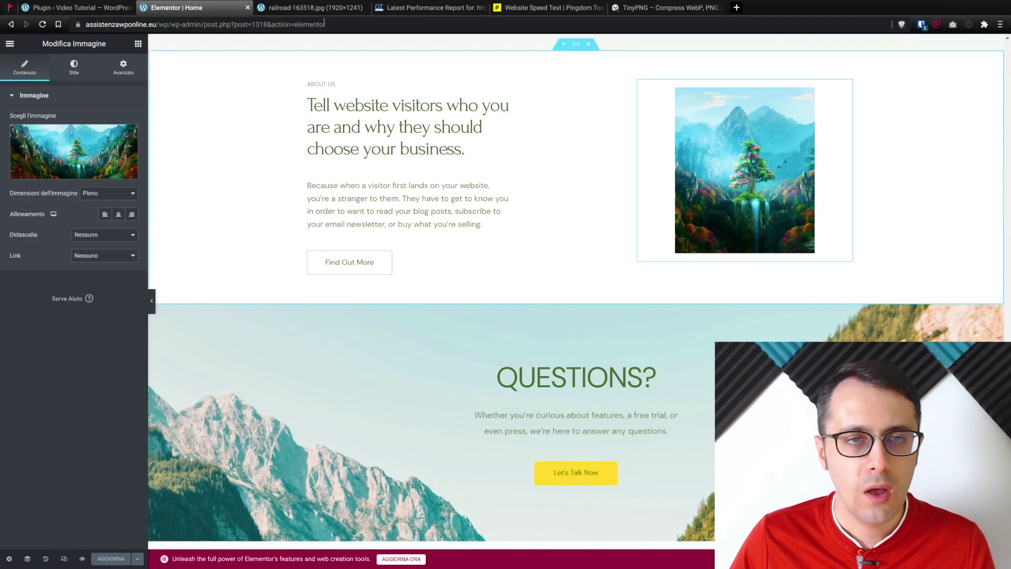
pyautogui.click(300, 10)
pyautogui.moveTo(173, 27); pyautogui.dragTo(466, 57)
pyautogui.press('BackSpace')
pyautogui.press('Return')
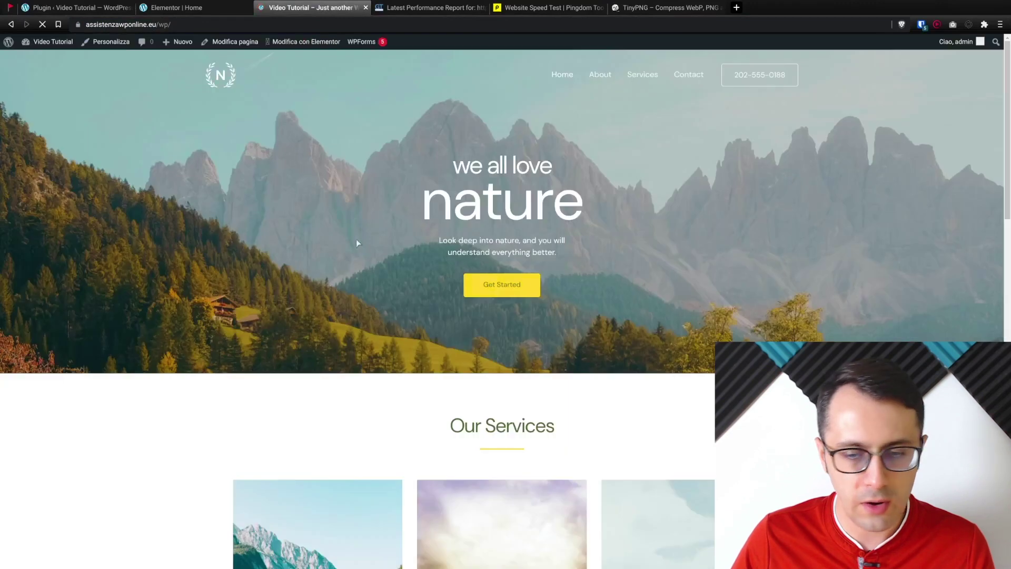
pyautogui.scroll(-1, 344, 125)
pyautogui.scroll(-3, 344, 124)
pyautogui.scroll(-3, 344, 126)
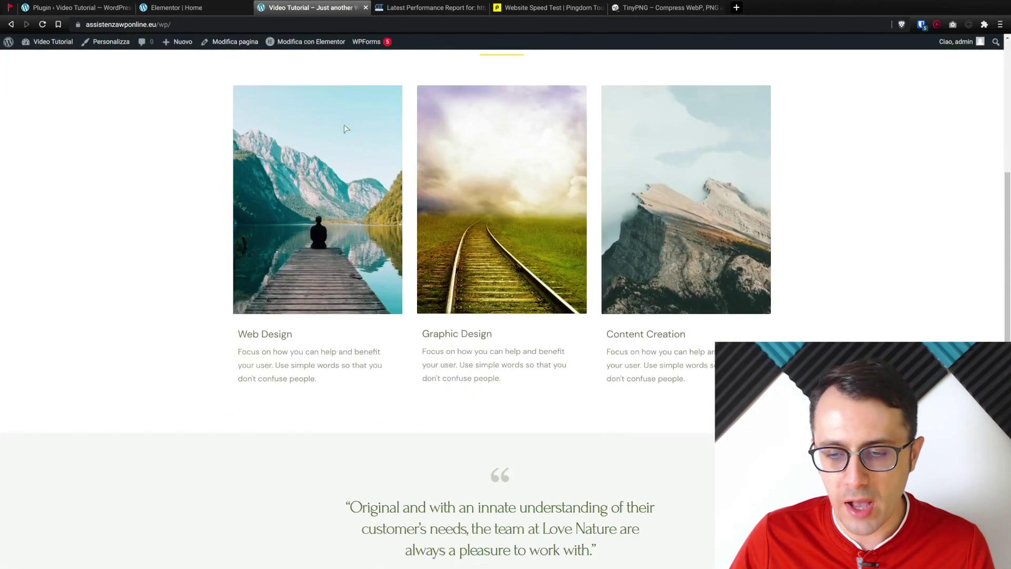
pyautogui.scroll(-7, 344, 126)
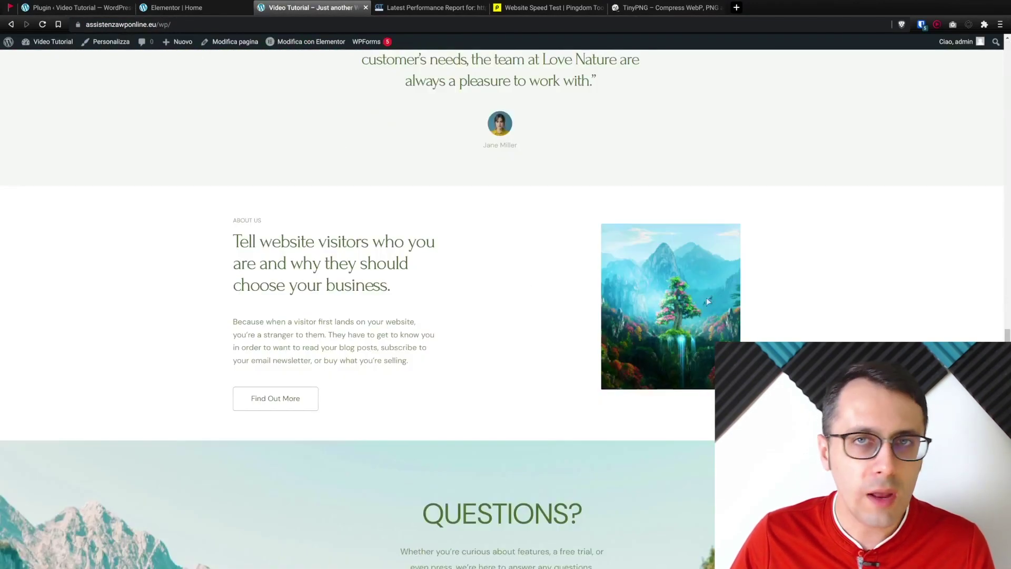
pyautogui.scroll(-1, 708, 300)
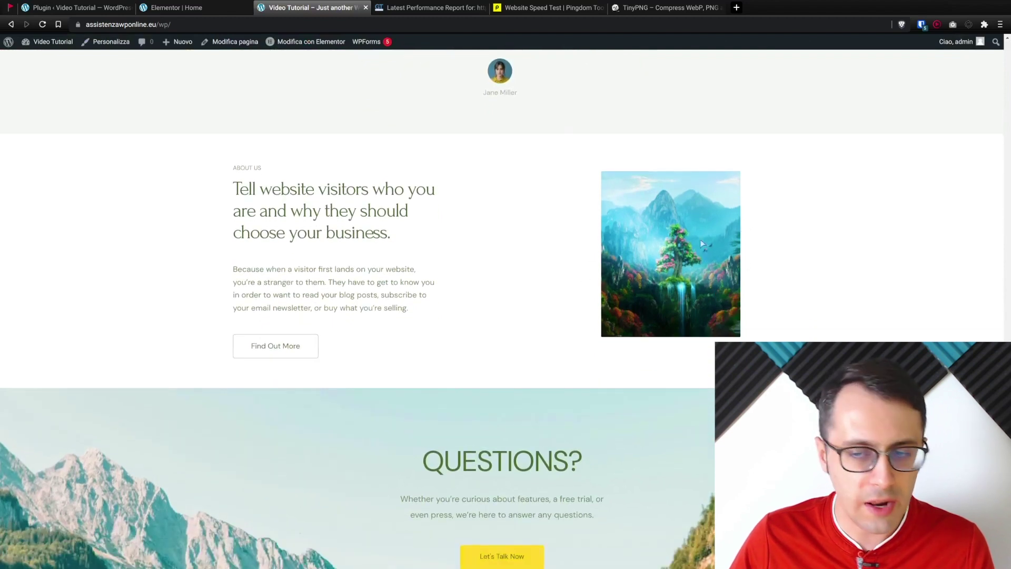
pyautogui.rightClick(668, 254)
pyautogui.click(697, 358)
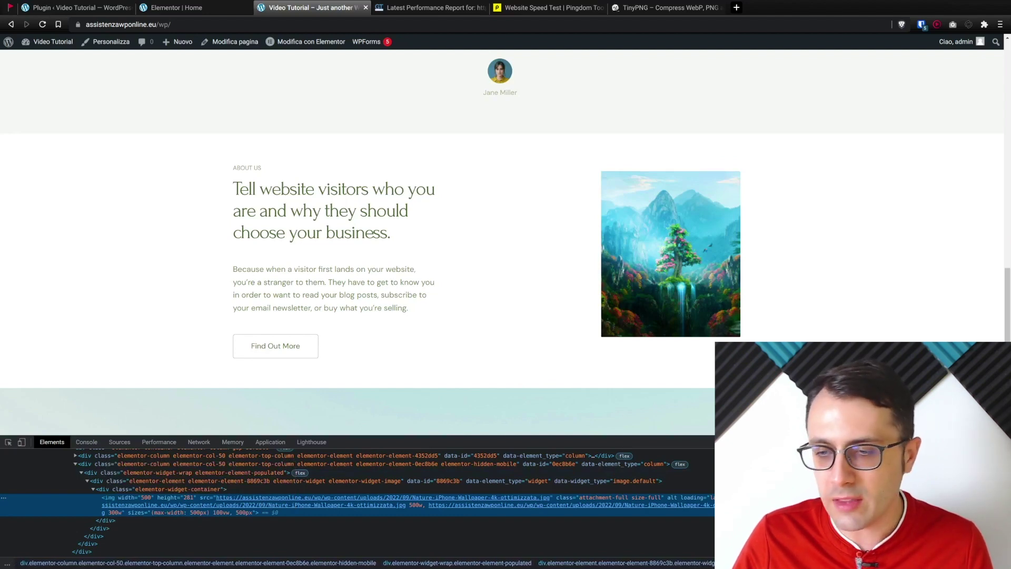
pyautogui.press('F12')
pyautogui.scroll(3, 500, 435)
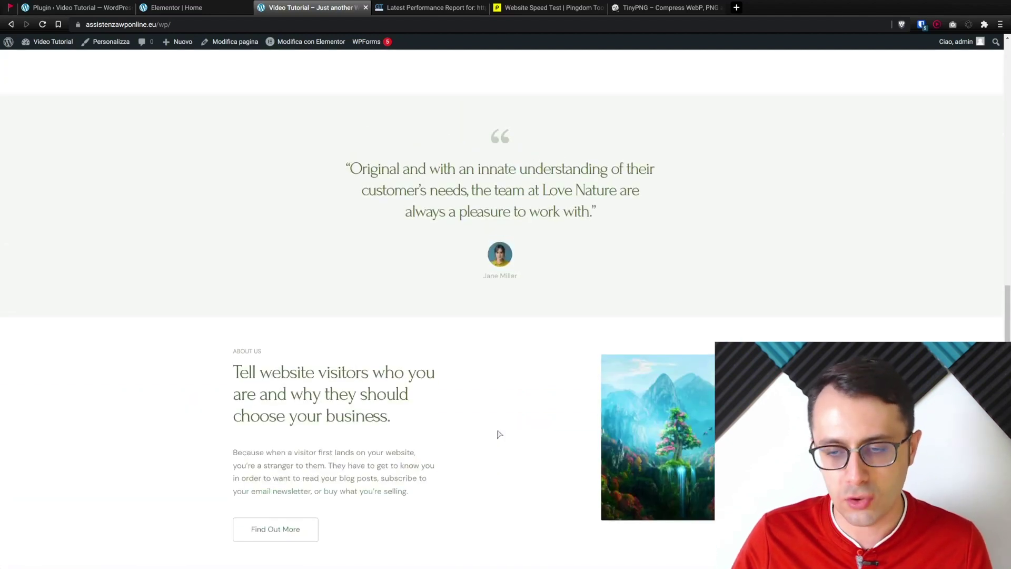
pyautogui.scroll(4, 305, 369)
pyautogui.scroll(2, 305, 369)
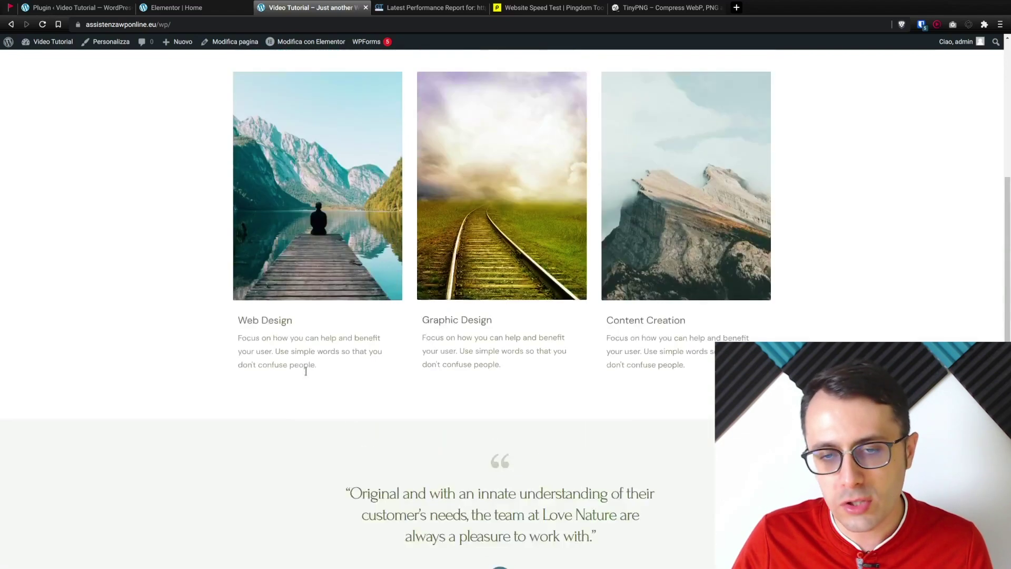
pyautogui.scroll(1, 331, 401)
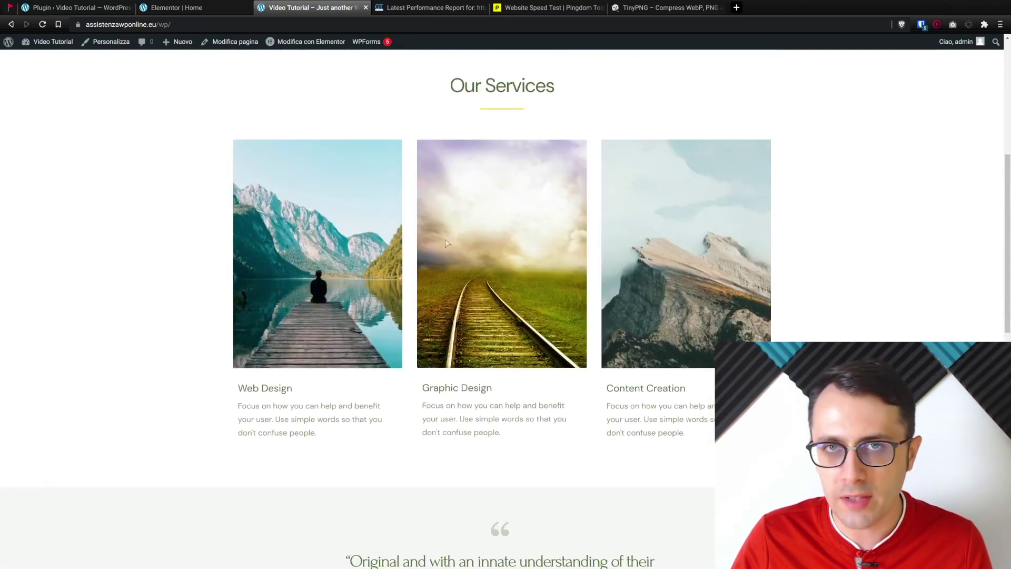
pyautogui.rightClick(478, 264)
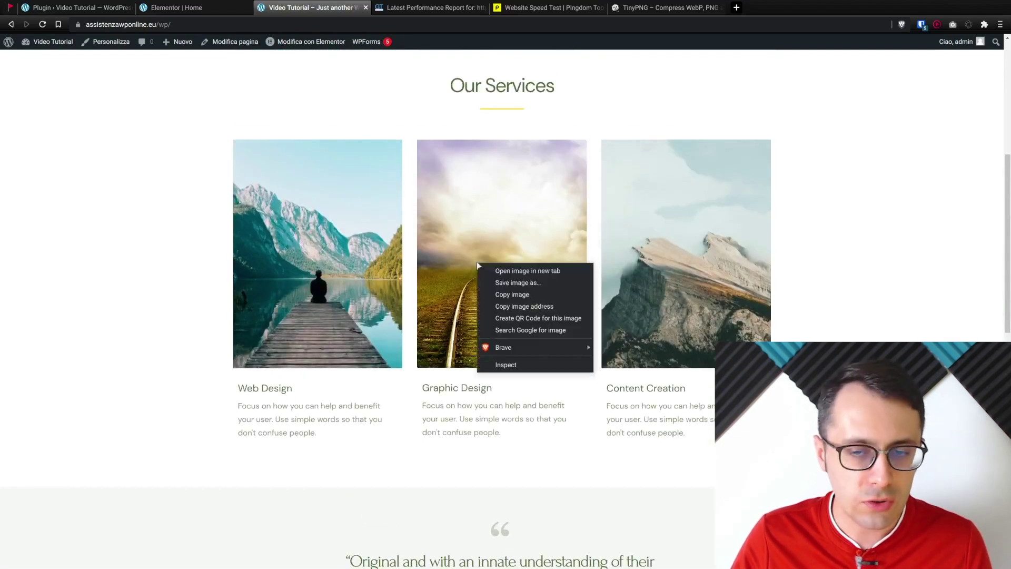
pyautogui.click(525, 366)
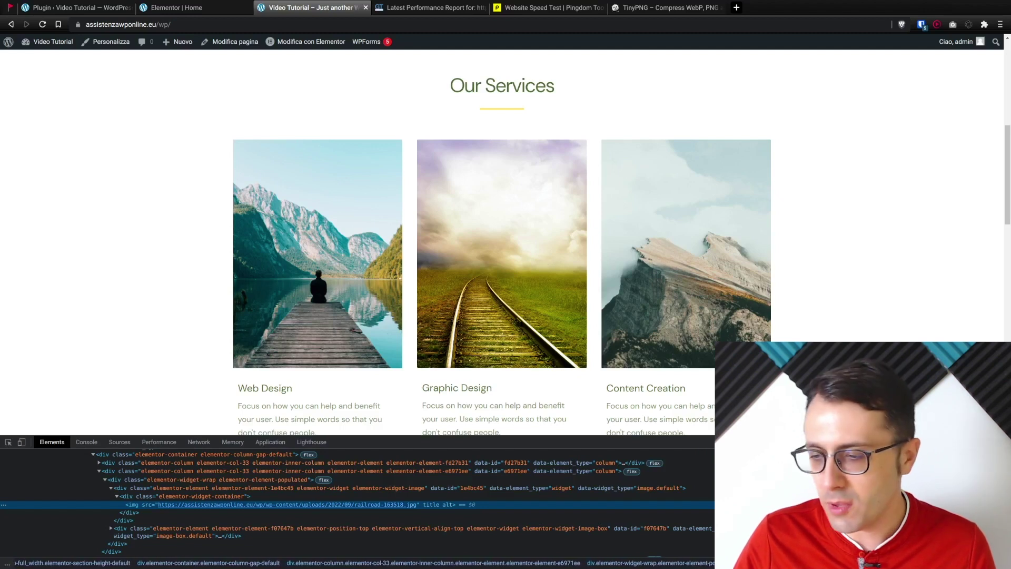
pyautogui.hotkey('ctrl', 'shift', 'i')
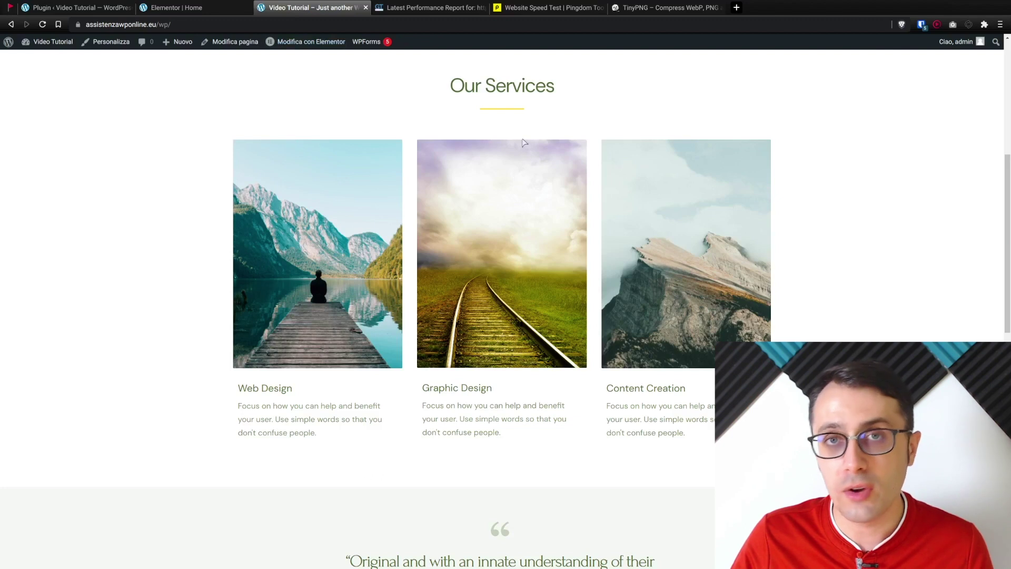
# Confirm the Graphic Design railway image is 2048x2048 in Elementor, then return to the GTmetrix report.
pyautogui.click(664, 8)
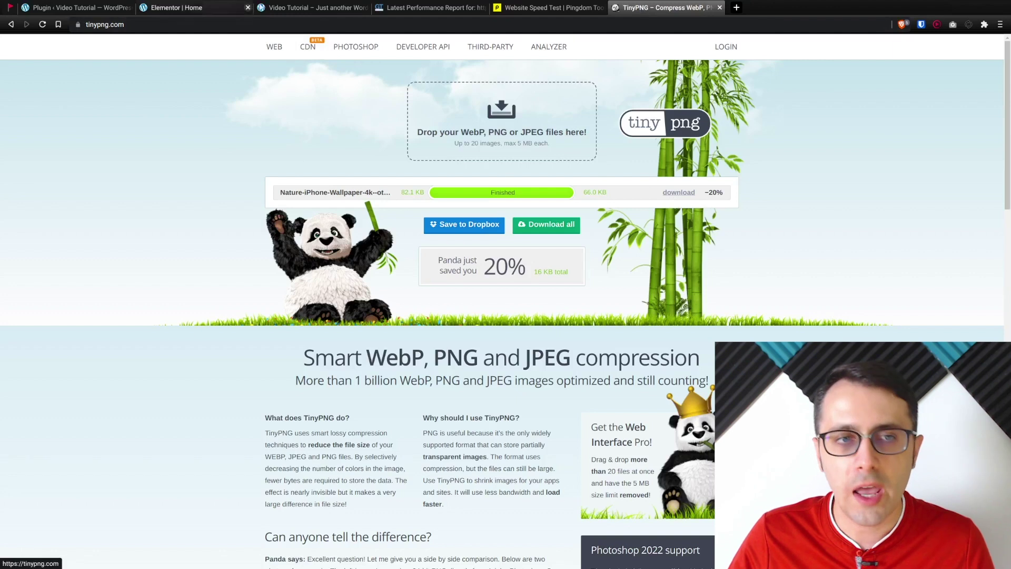
pyautogui.click(294, 7)
pyautogui.click(178, 7)
pyautogui.scroll(2, 423, 395)
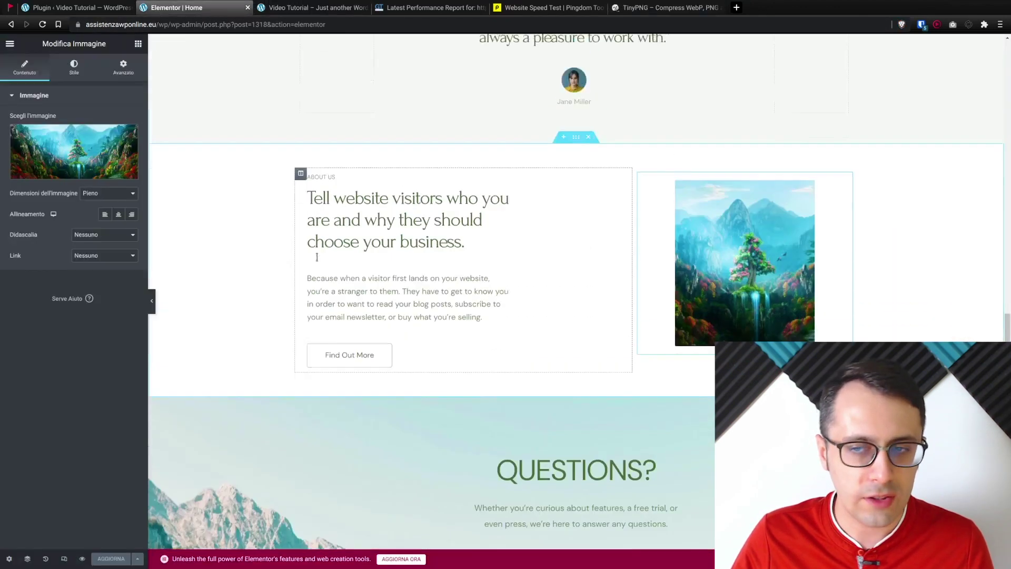
pyautogui.scroll(3, 423, 396)
pyautogui.scroll(5, 423, 395)
pyautogui.scroll(3, 423, 395)
pyautogui.click(606, 257)
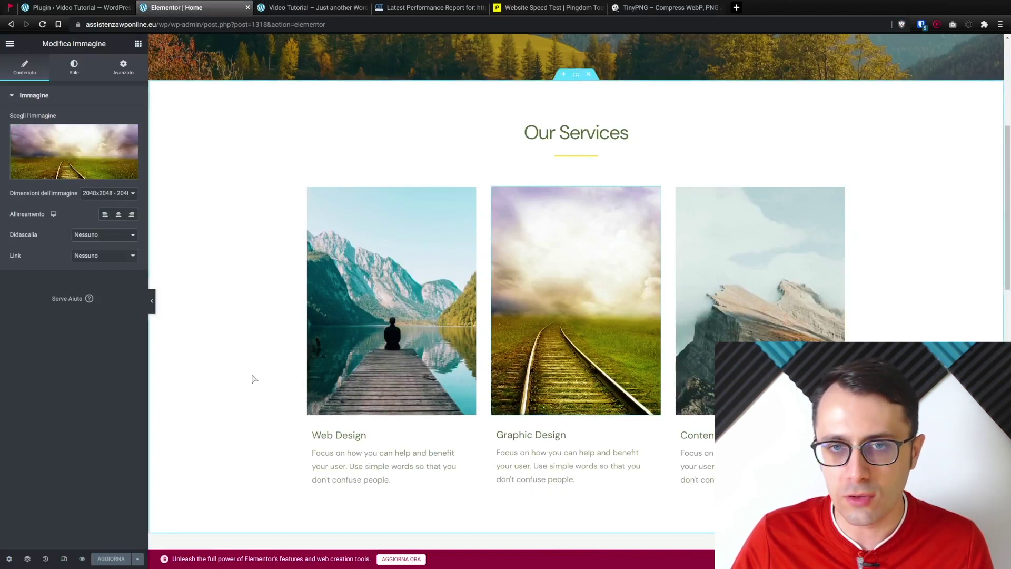
pyautogui.moveTo(391, 300)
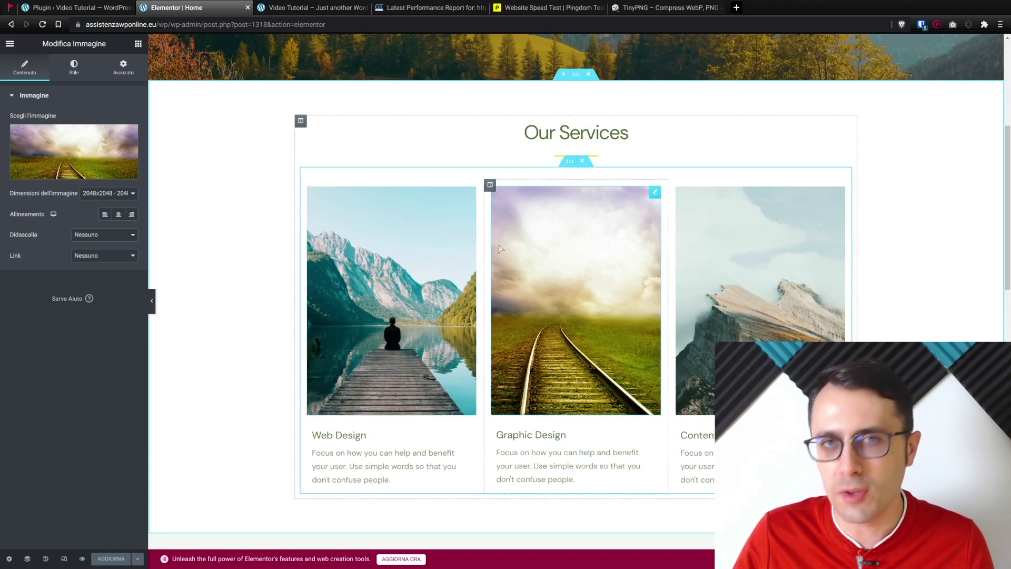
pyautogui.click(416, 9)
pyautogui.scroll(2, 272, 217)
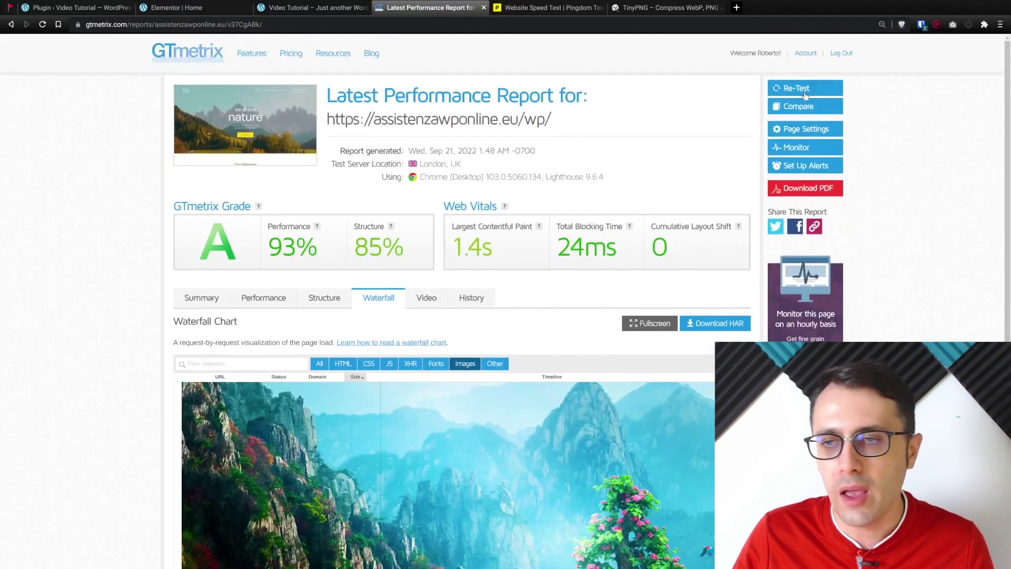
# Re-test the homepage in GTmetrix and close the Pingdom and TinyPNG tabs.
pyautogui.click(807, 88)
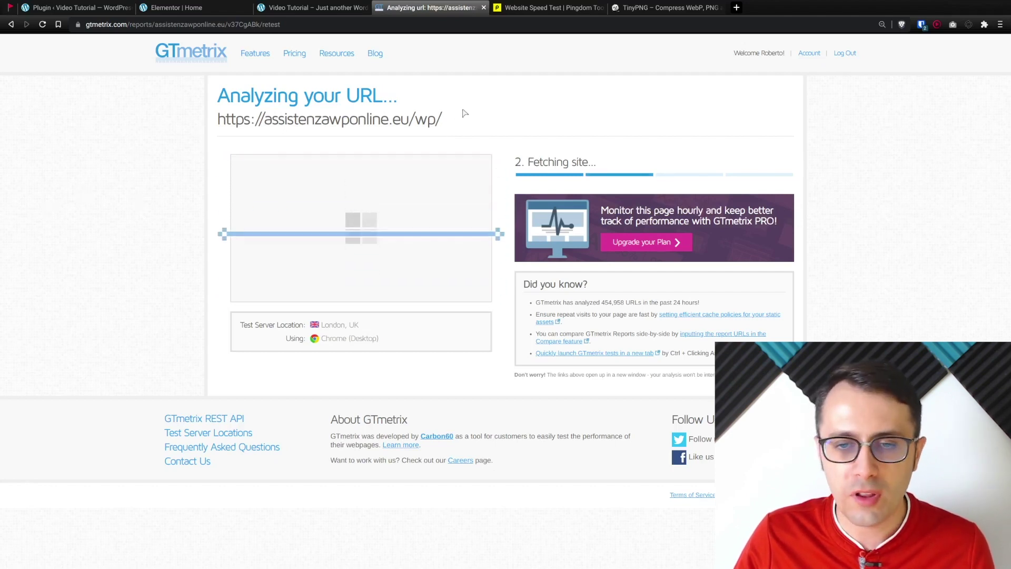
pyautogui.click(535, 11)
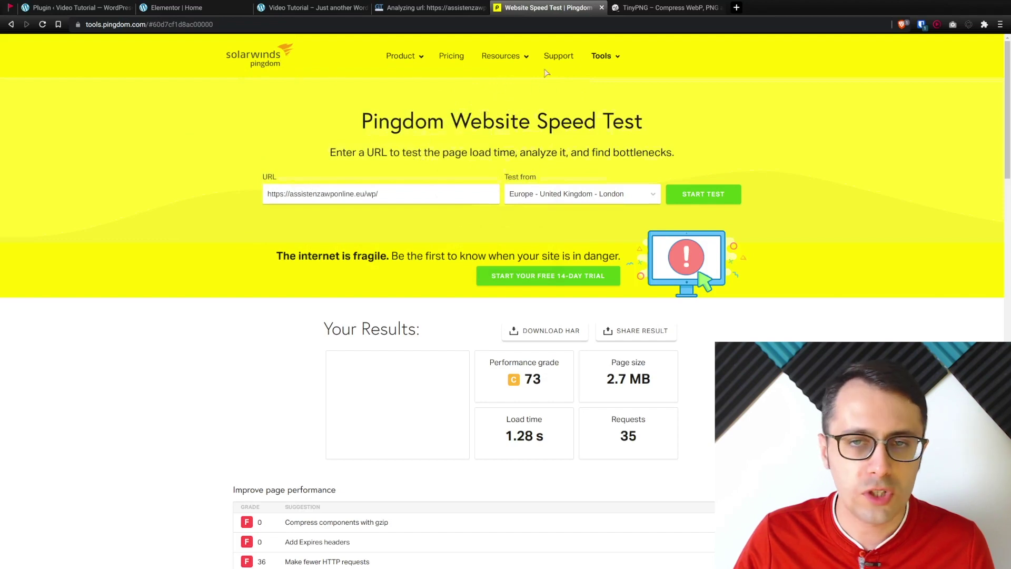
pyautogui.click(602, 8)
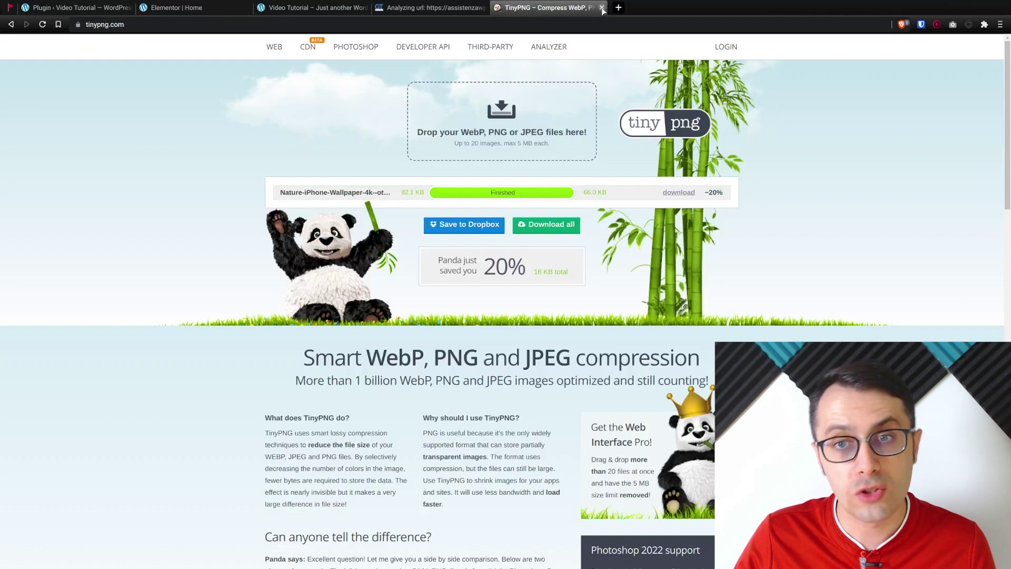
pyautogui.click(602, 8)
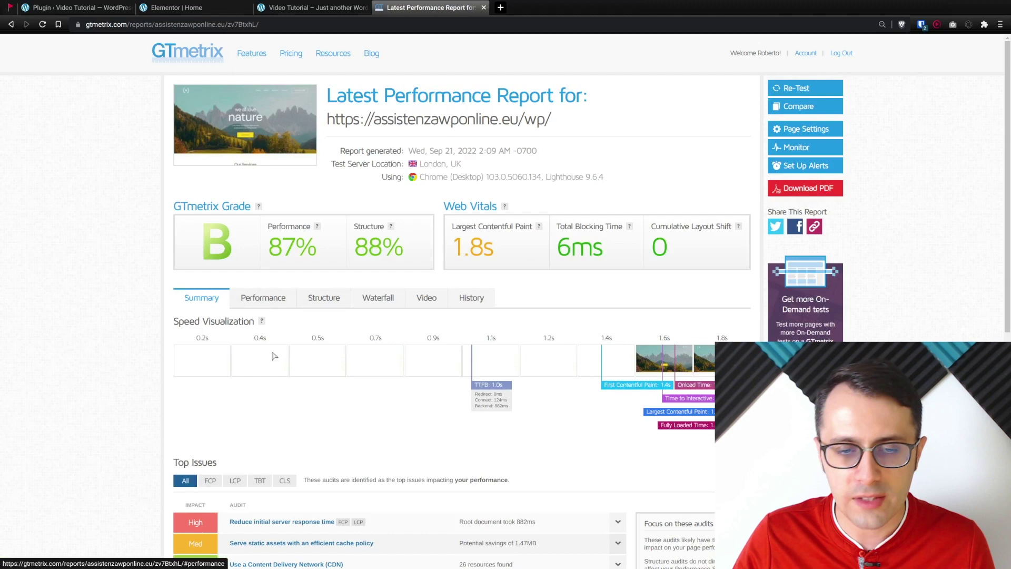
# Sort the Waterfall requests by size, largest first, and preview the 675KB railroad-163518.jpg request.
pyautogui.click(378, 298)
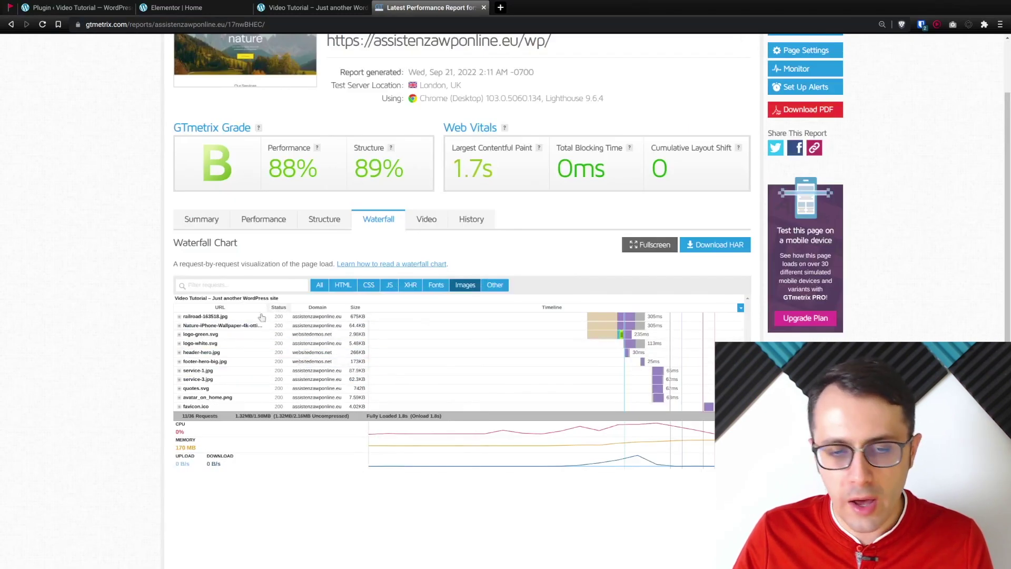
pyautogui.click(356, 309)
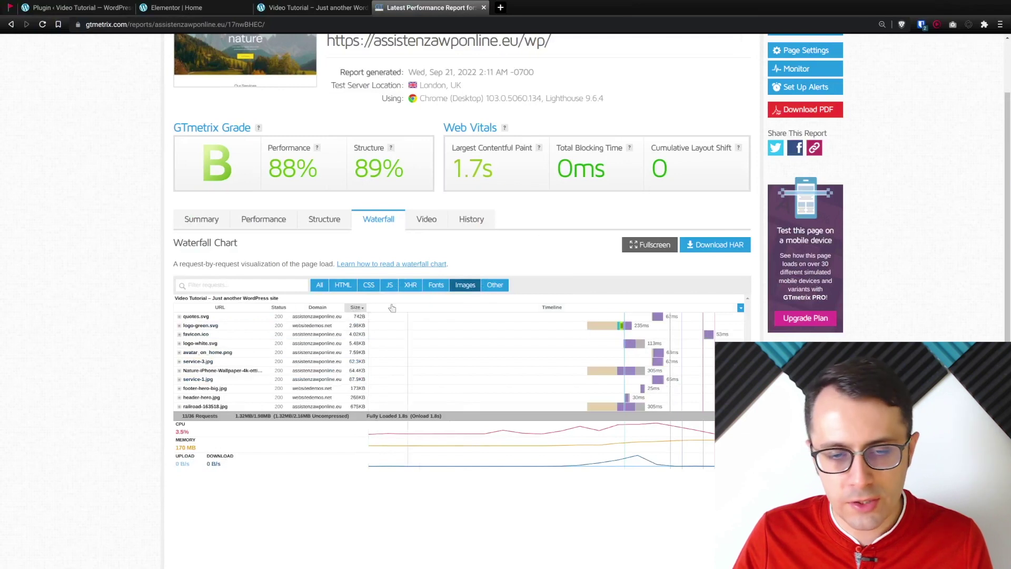
pyautogui.click(356, 309)
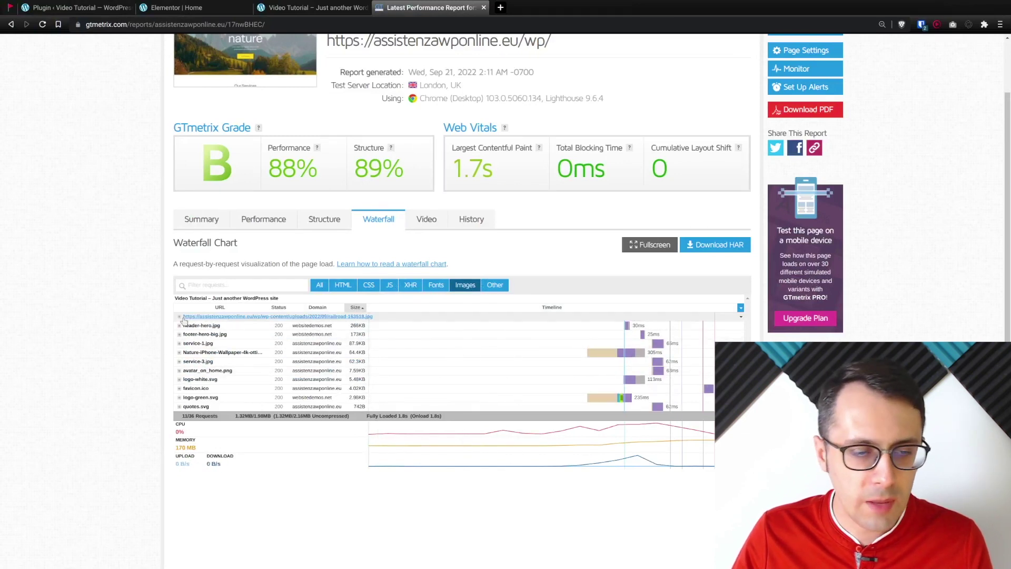
pyautogui.click(206, 317)
pyautogui.scroll(-2, 336, 263)
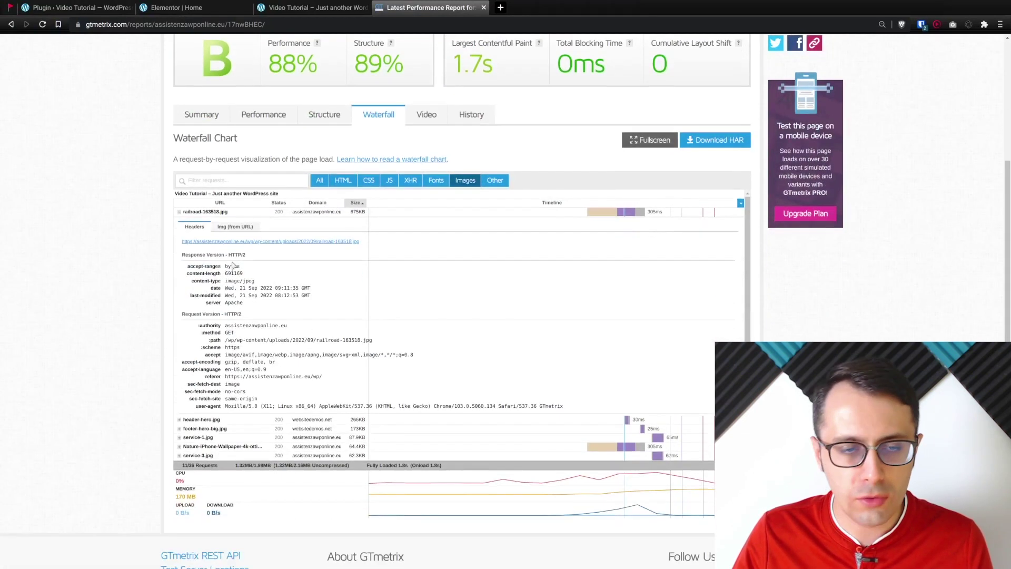
pyautogui.click(235, 227)
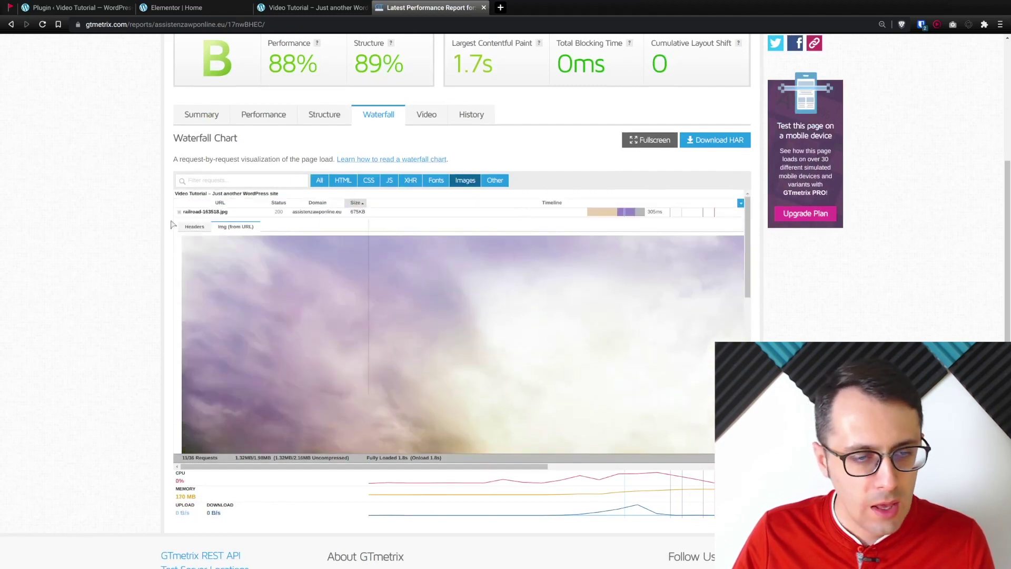
pyautogui.click(179, 213)
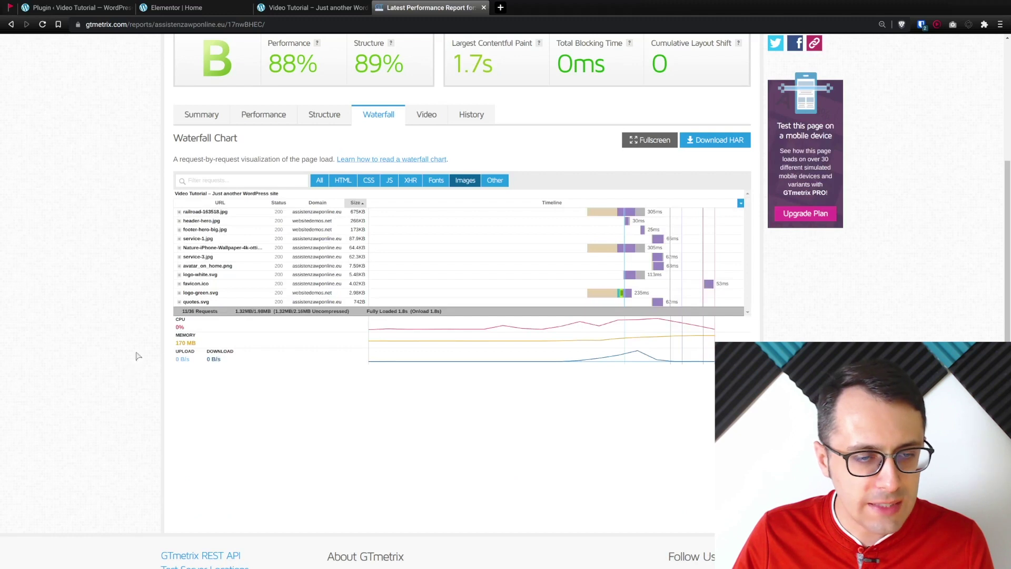
# Inspect the Nature-iPhone wallpaper request, now 64.4KB, and collapse its details.
pyautogui.click(179, 249)
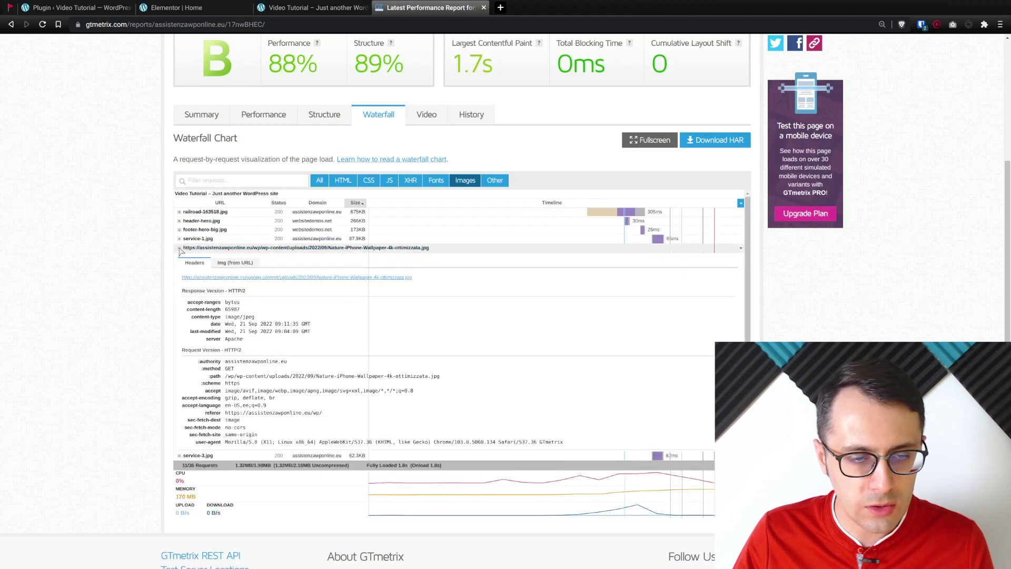
pyautogui.click(226, 264)
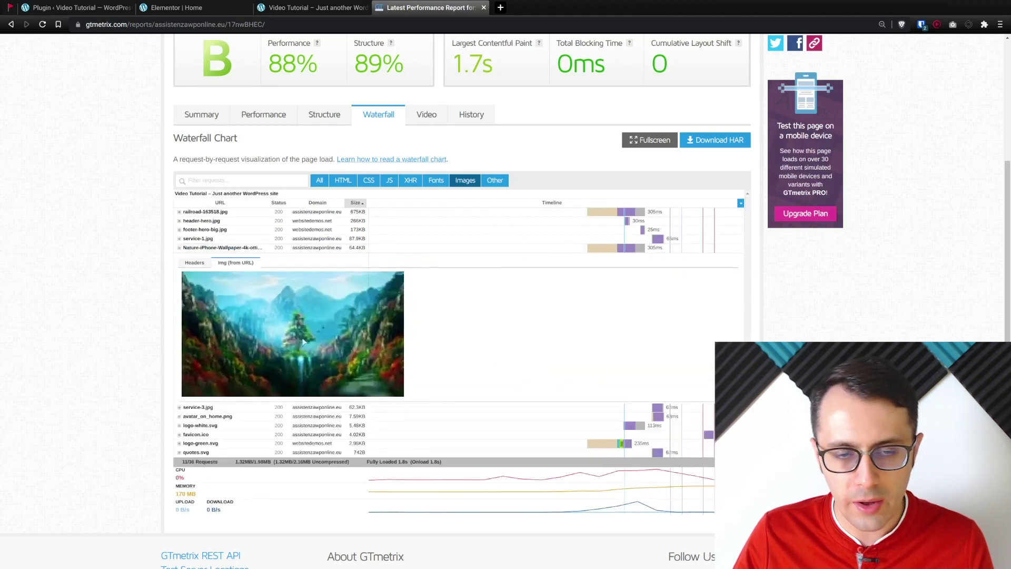
pyautogui.scroll(-2, 304, 343)
pyautogui.click(194, 187)
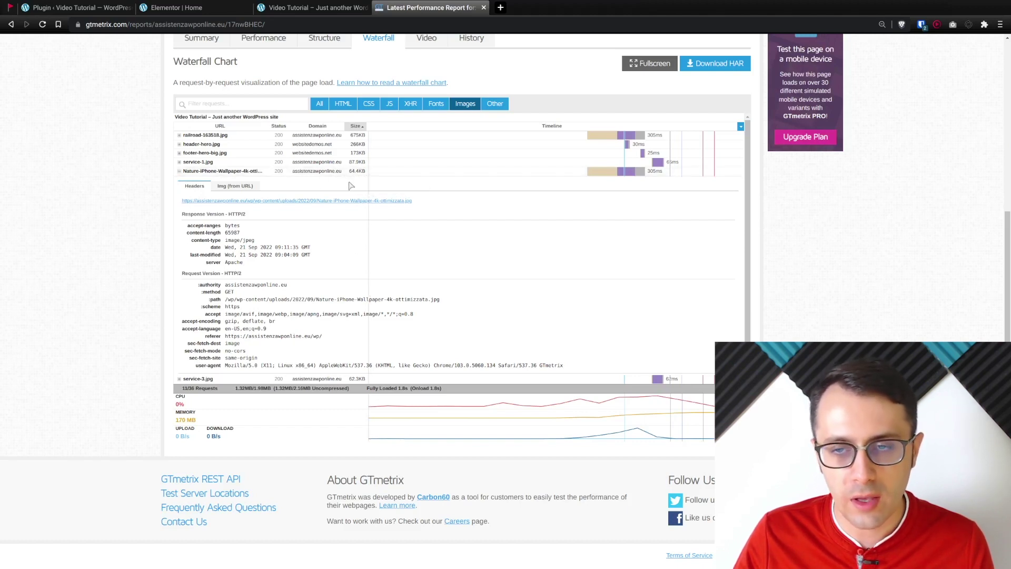
pyautogui.moveTo(619, 247)
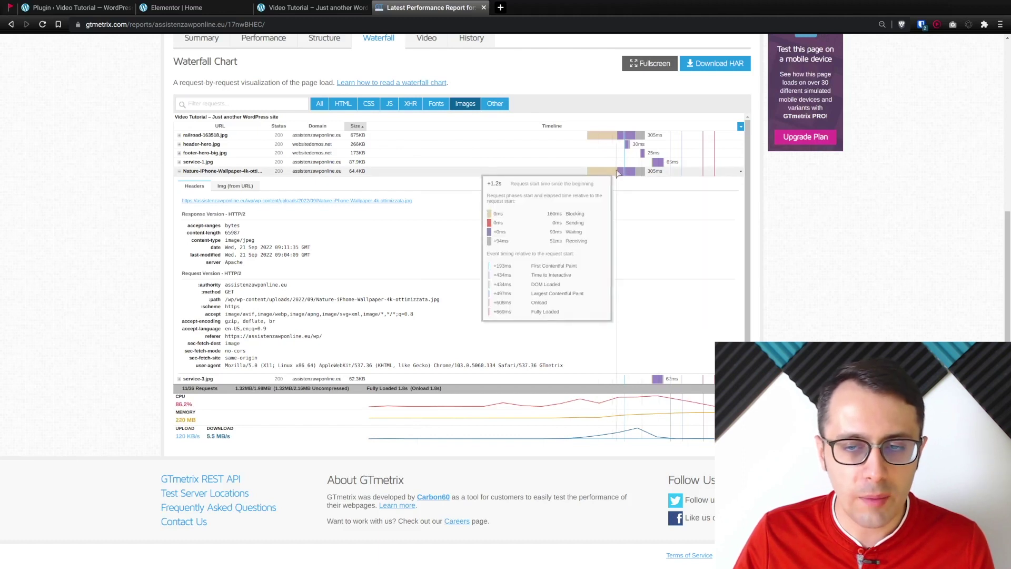
pyautogui.click(179, 172)
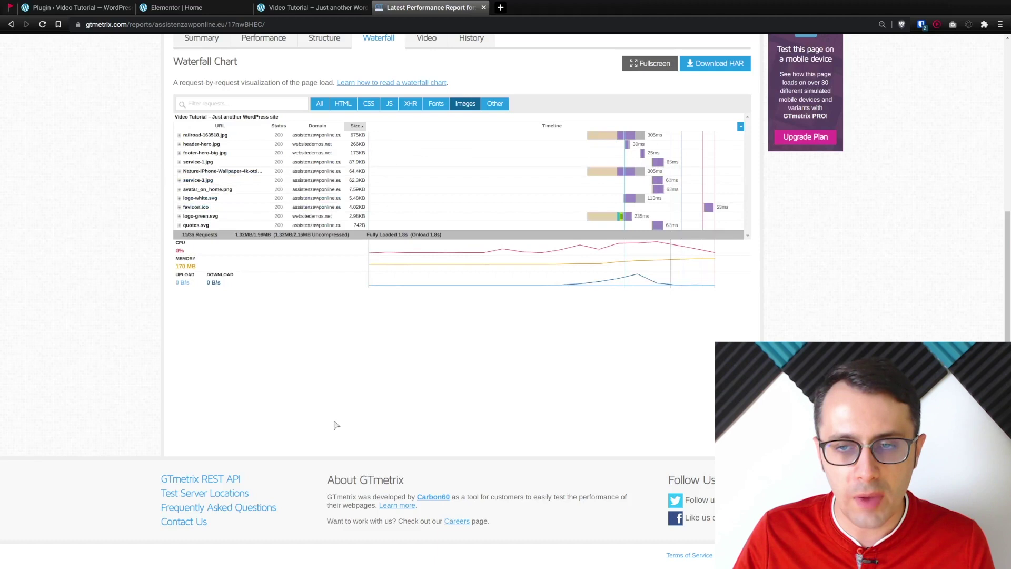
pyautogui.scroll(3, 336, 425)
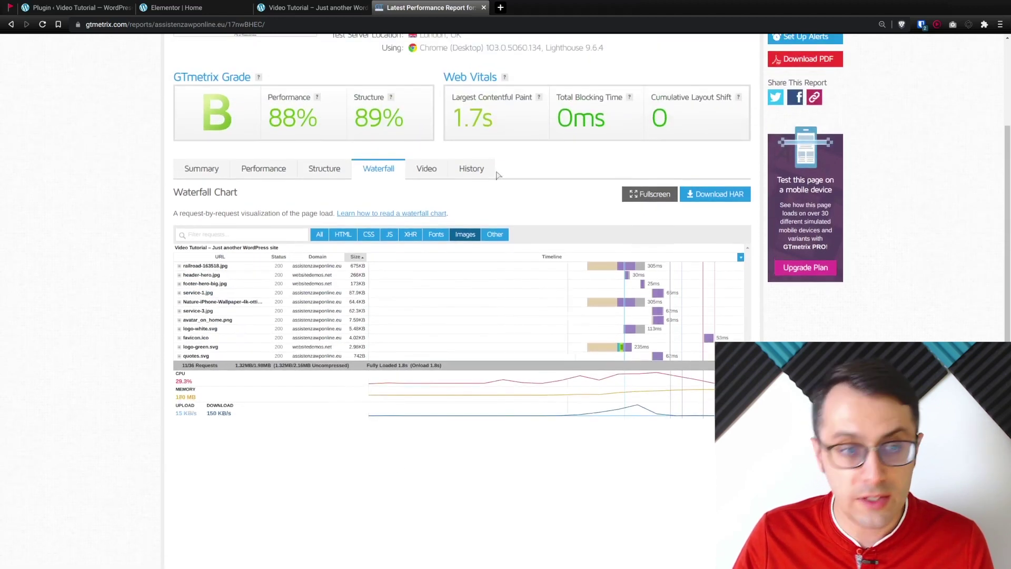
pyautogui.scroll(-1, 97, 192)
pyautogui.scroll(3, 111, 297)
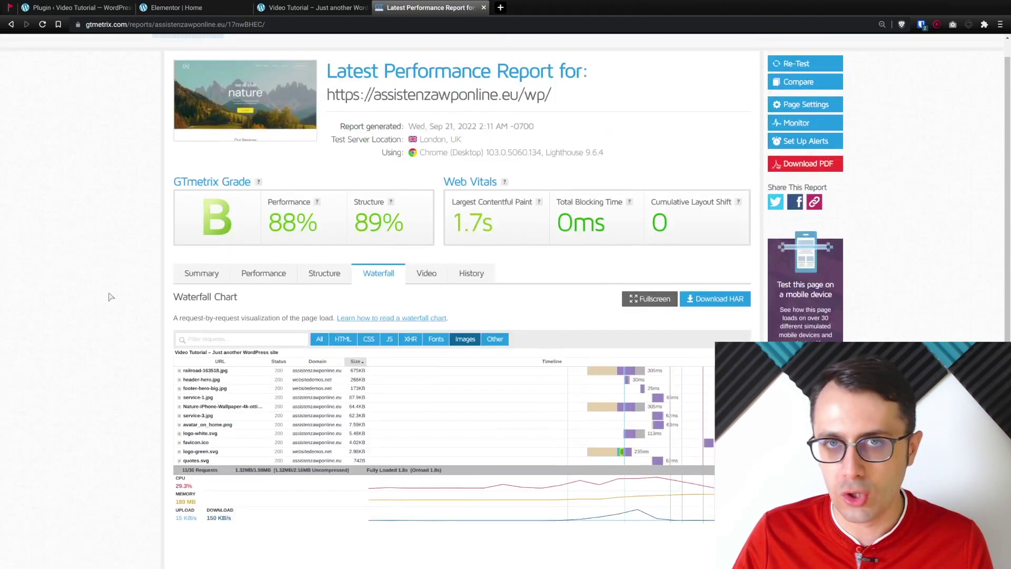
pyautogui.scroll(-2, 111, 297)
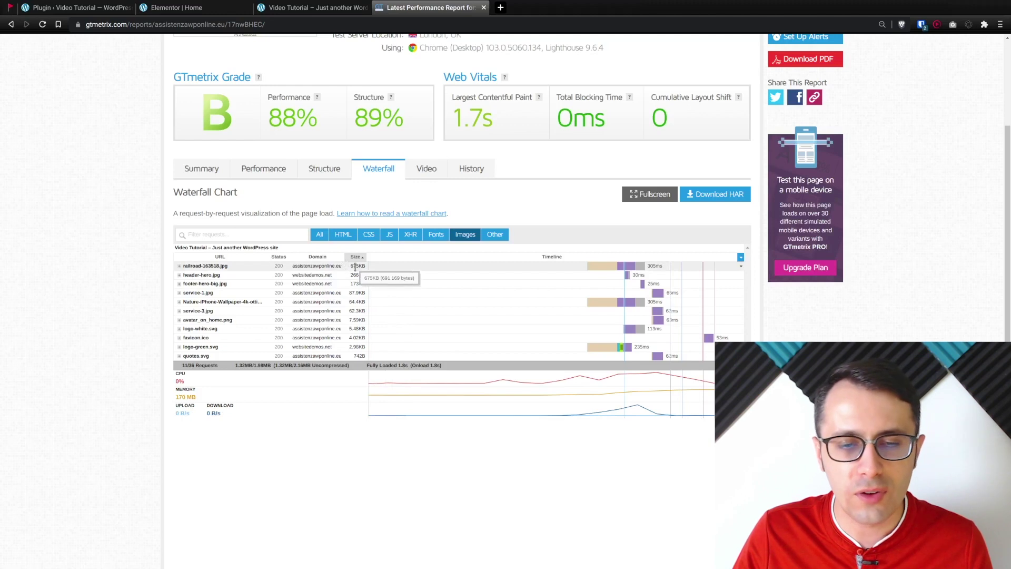
pyautogui.moveTo(356, 311)
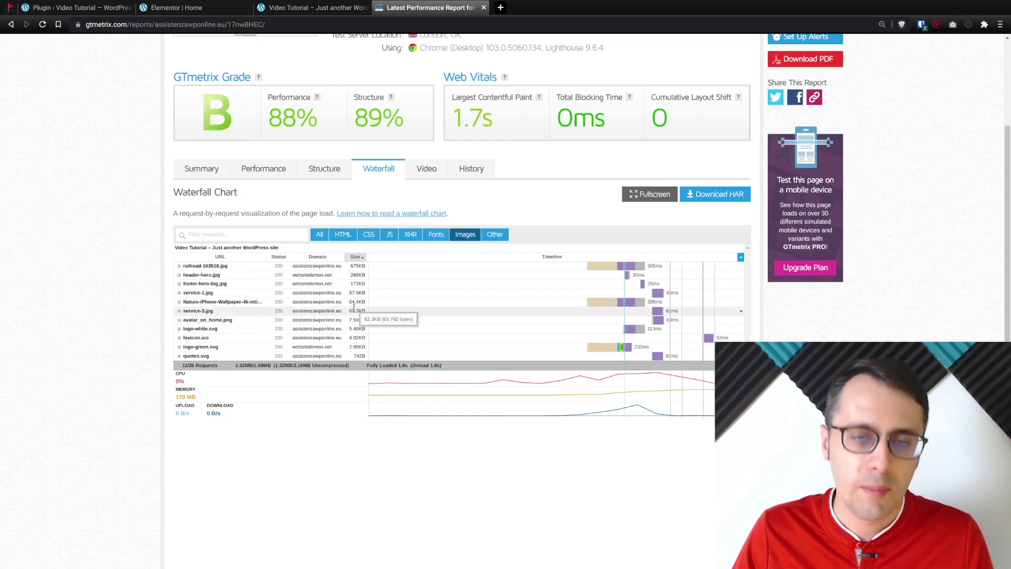
pyautogui.scroll(3, 89, 374)
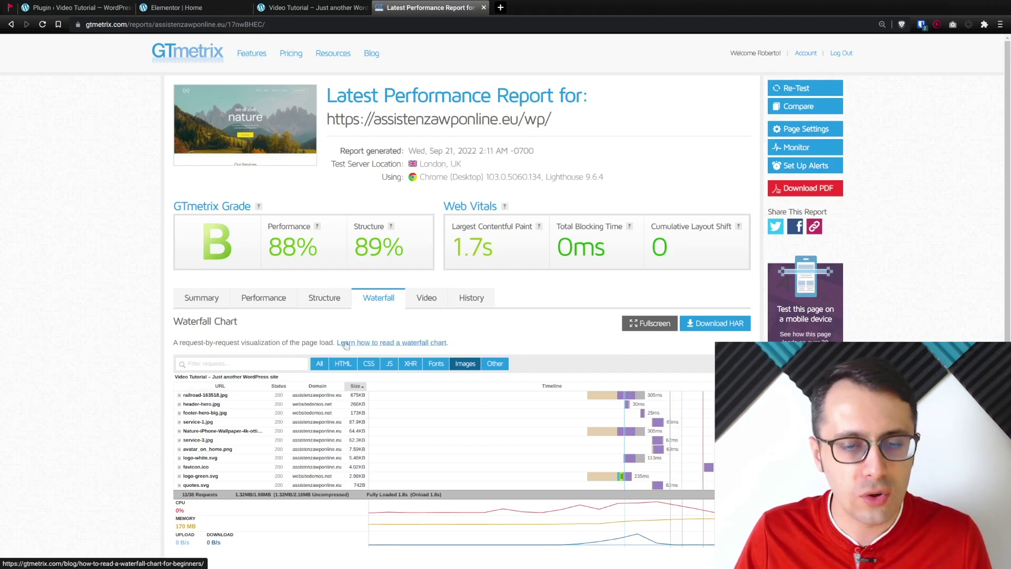
pyautogui.scroll(-1, 245, 345)
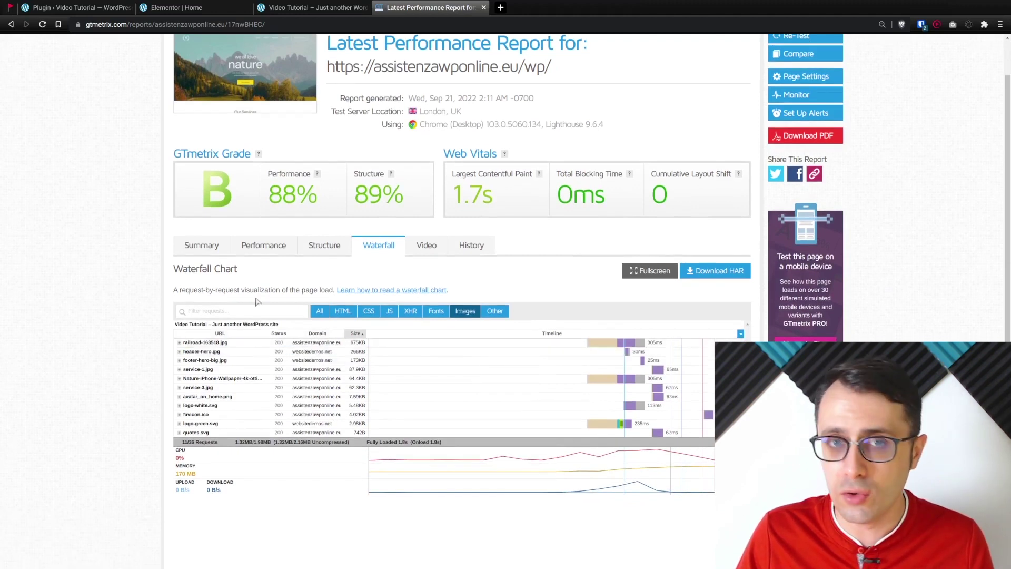
pyautogui.scroll(1, 472, 443)
pyautogui.scroll(2, 472, 442)
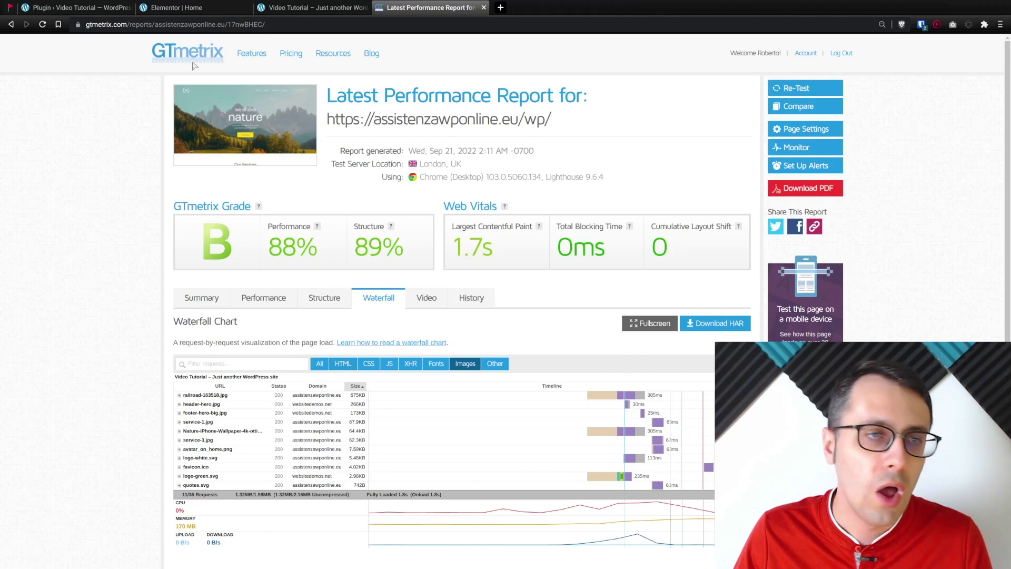
# Activate WP Fastest Cache from the WordPress Plugins page, restoring its cache-clearing admin-bar entry.
pyautogui.click(76, 8)
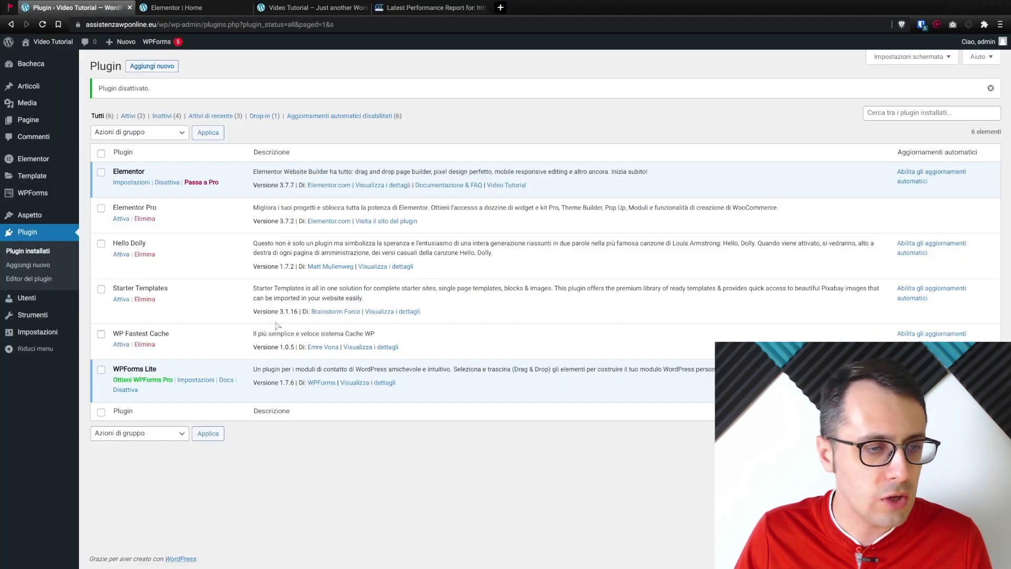
pyautogui.click(118, 345)
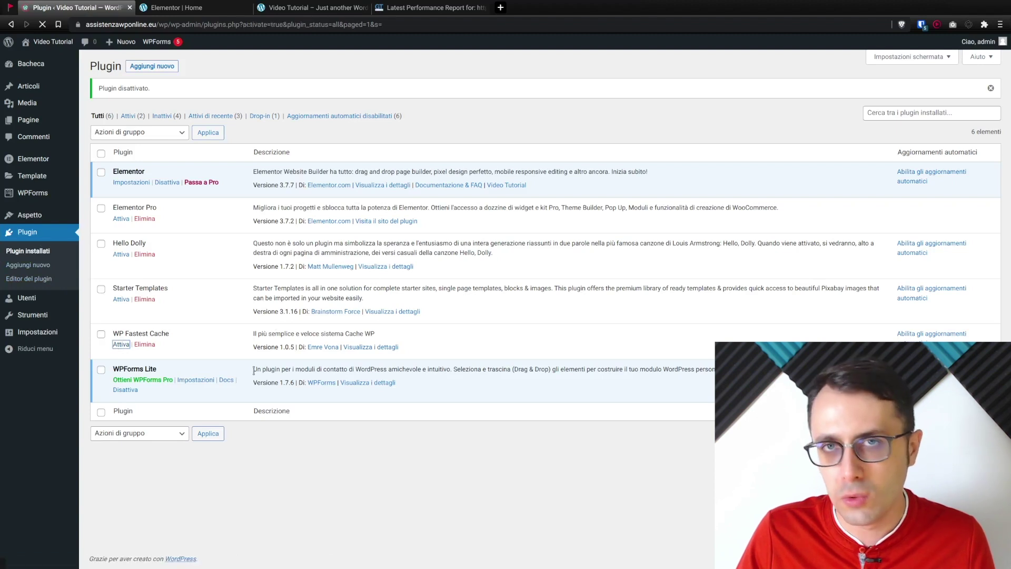
pyautogui.moveTo(125, 334); pyautogui.dragTo(149, 334)
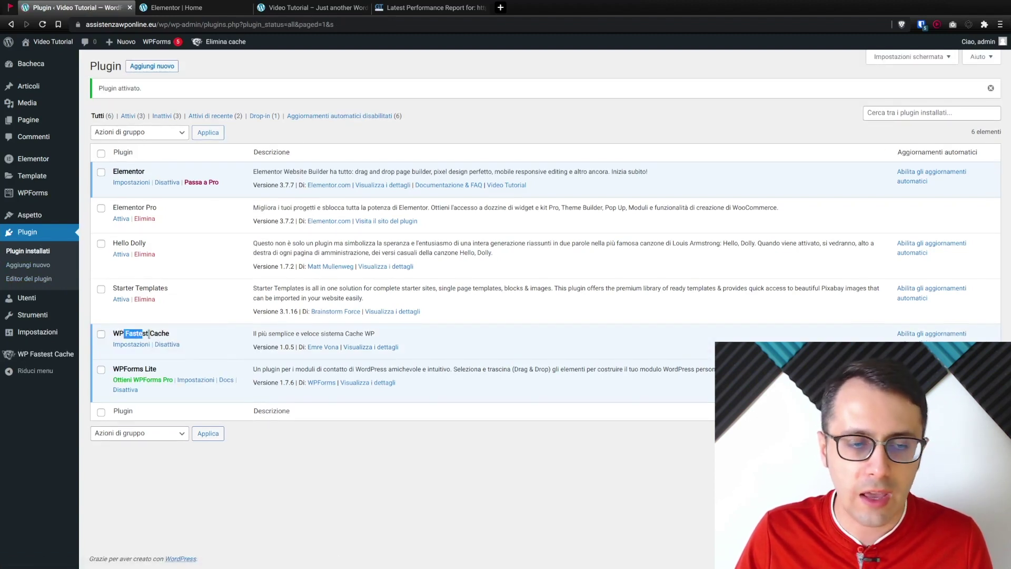